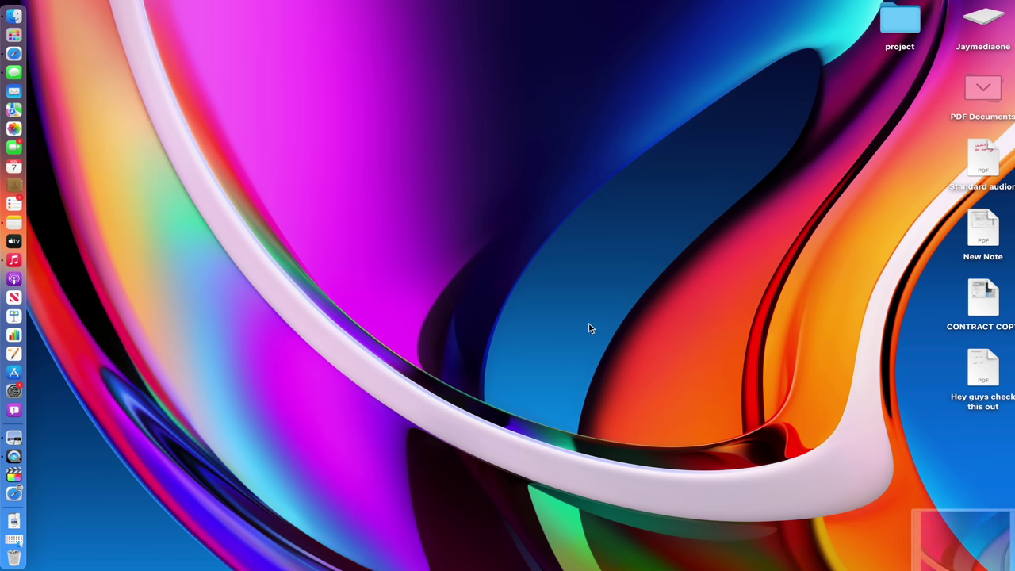
- Open the new screenshot's thumbnail in the markup editor and view the devices available for annotating it
left_click(956, 544)
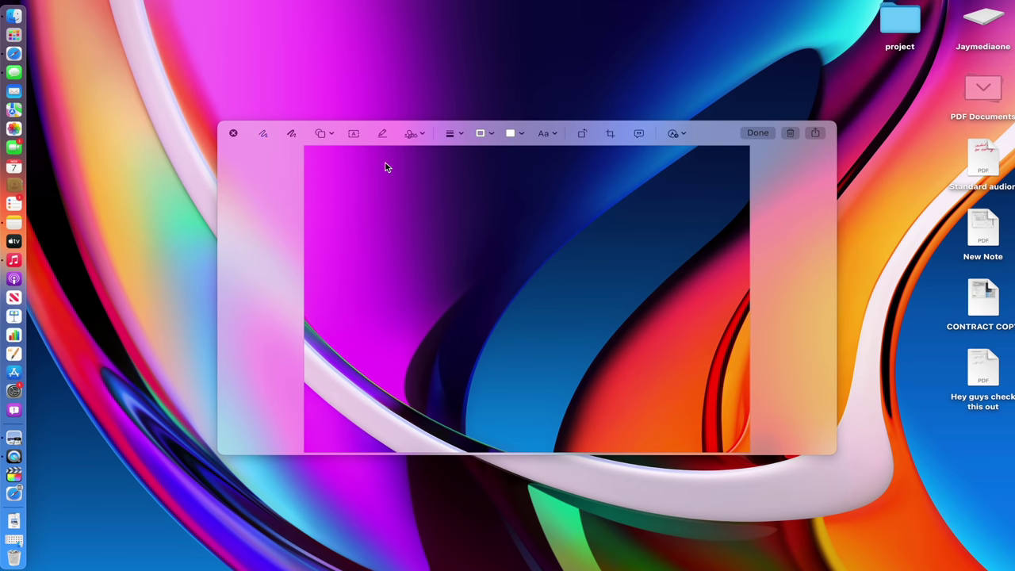
mouse_move(392, 233)
left_mouse_down()
mouse_move(417, 256)
mouse_move(405, 204)
left_mouse_up()
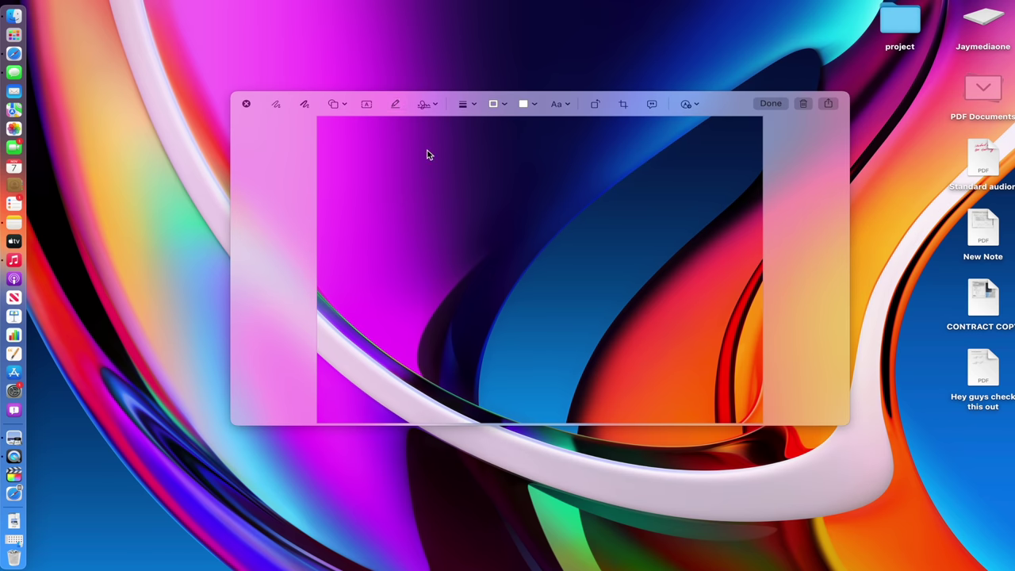
left_click_drag(392, 204, 426, 227)
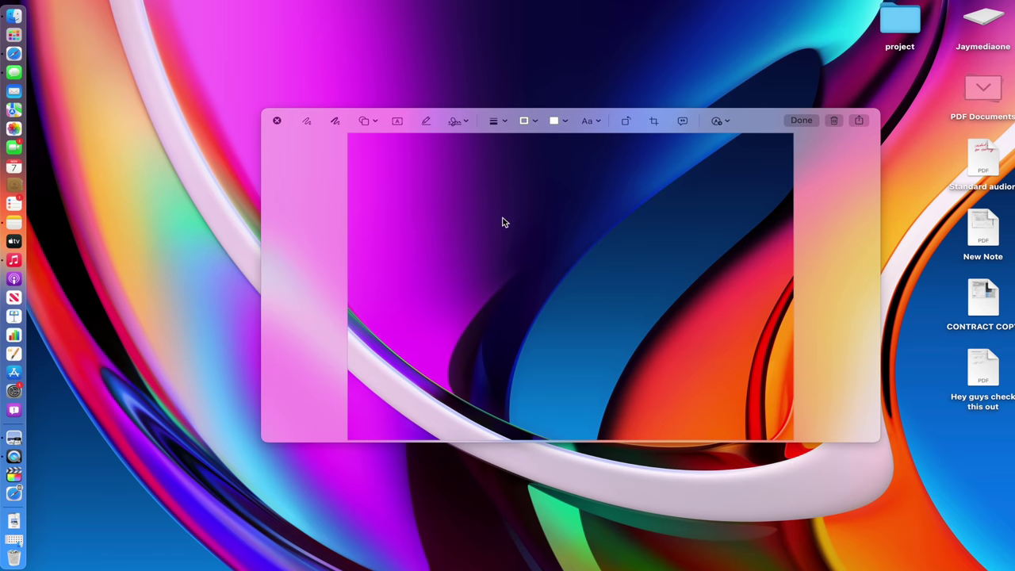
left_click(713, 122)
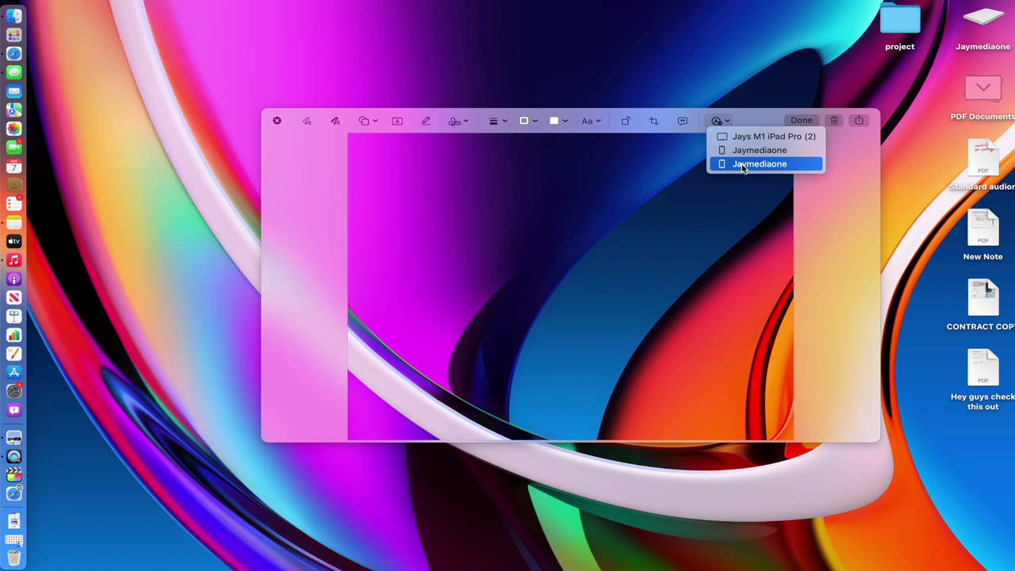
left_click(601, 168)
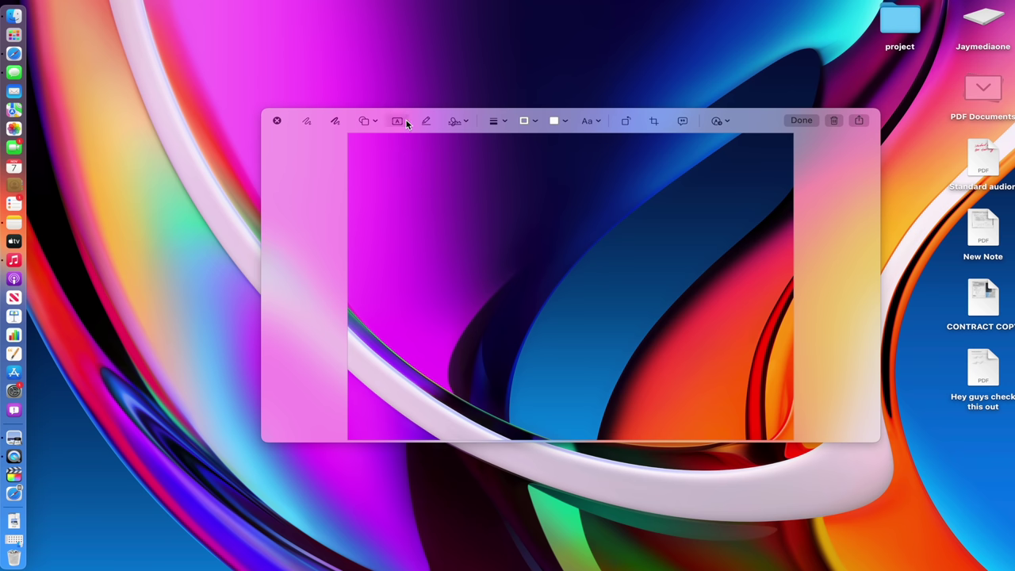
- Try creating a new signature by signing on the trackpad, looking at the Camera option on the way, and cancel it
left_click(455, 122)
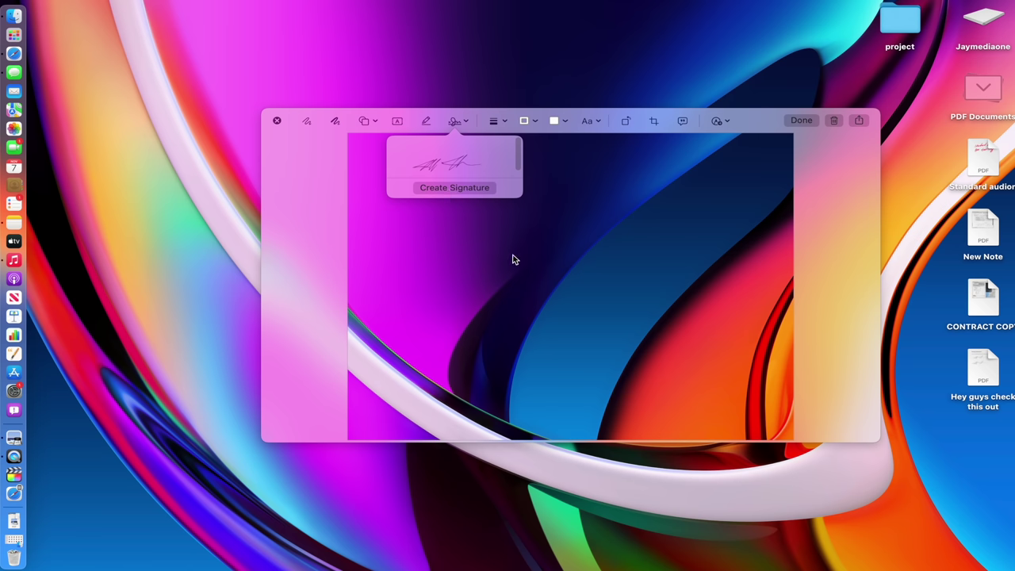
left_click(456, 188)
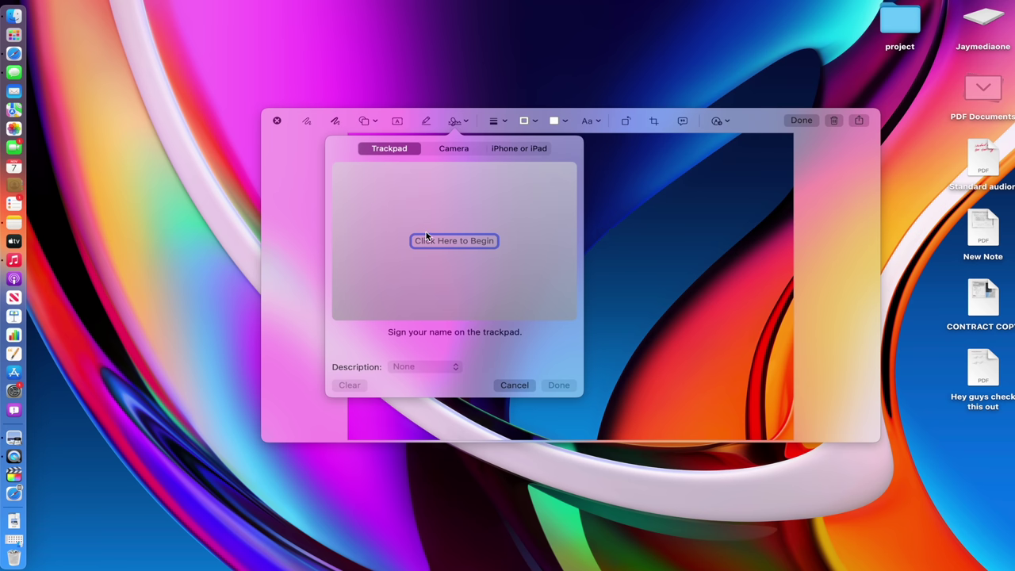
left_click(466, 150)
left_click(519, 151)
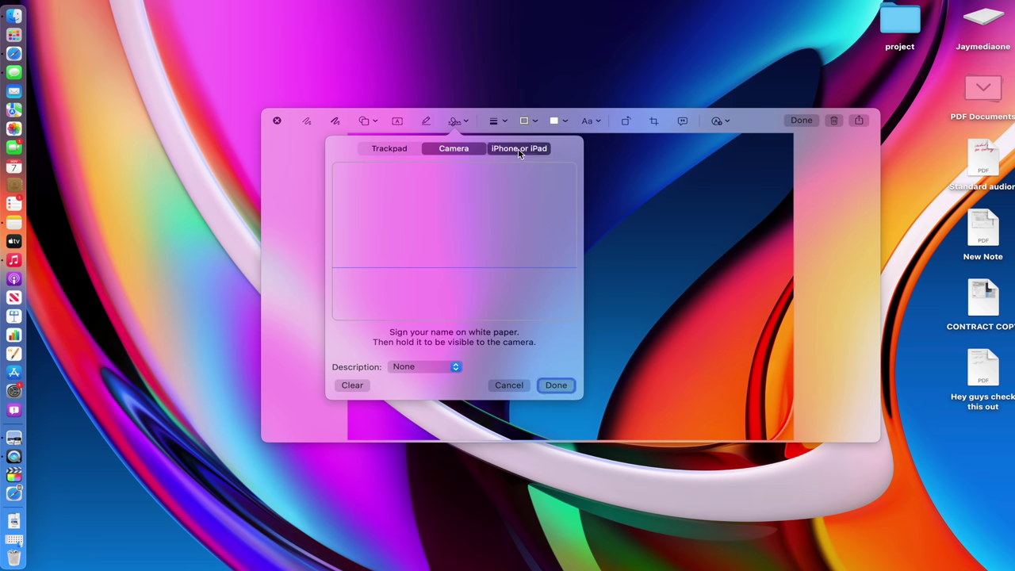
left_click(405, 151)
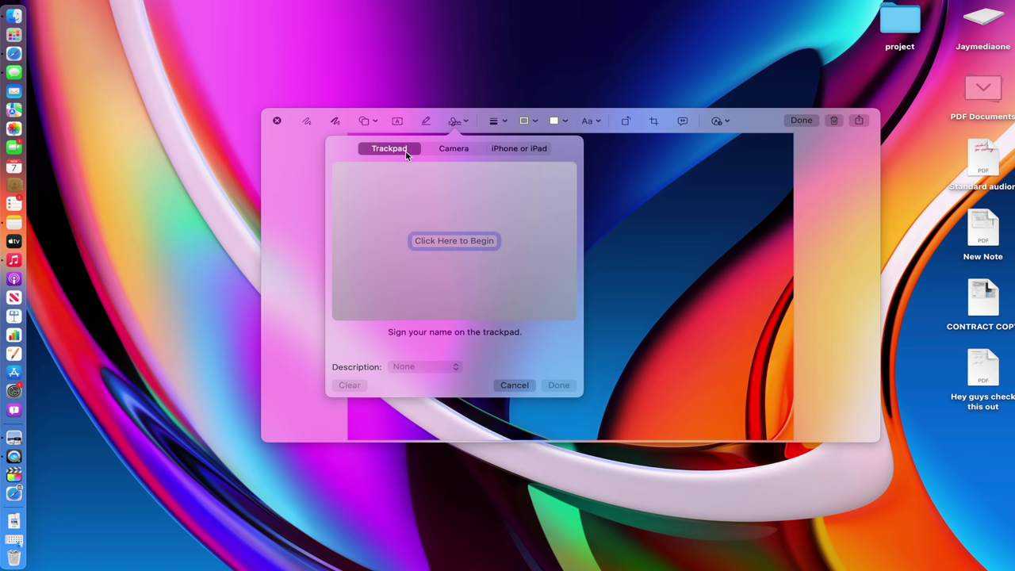
left_click(447, 242)
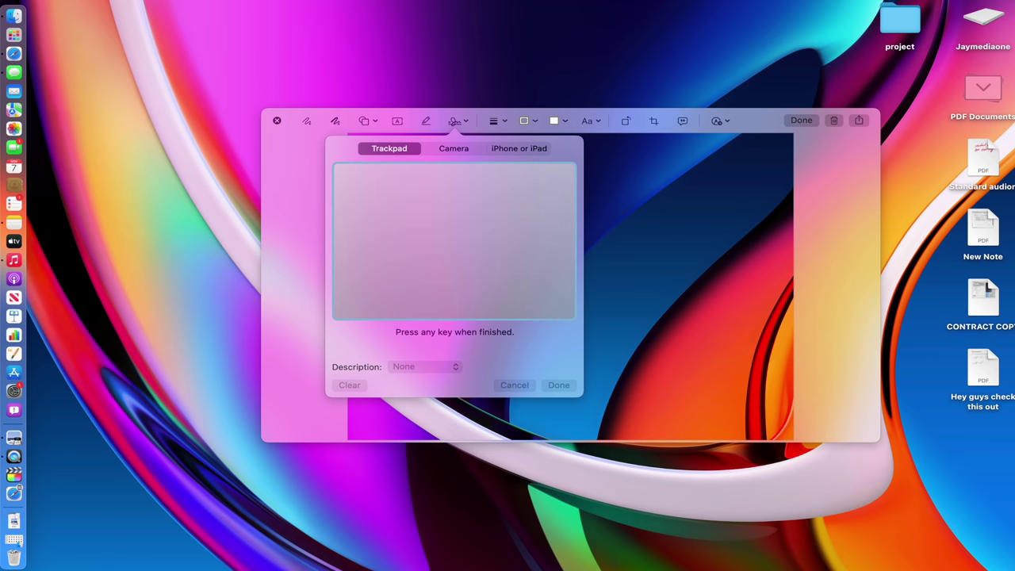
mouse_move(428, 242)
left_mouse_down()
mouse_move(453, 240)
mouse_move(428, 234)
mouse_move(456, 222)
mouse_move(477, 234)
mouse_move(441, 249)
mouse_move(515, 232)
mouse_move(468, 227)
mouse_move(480, 238)
left_mouse_up()
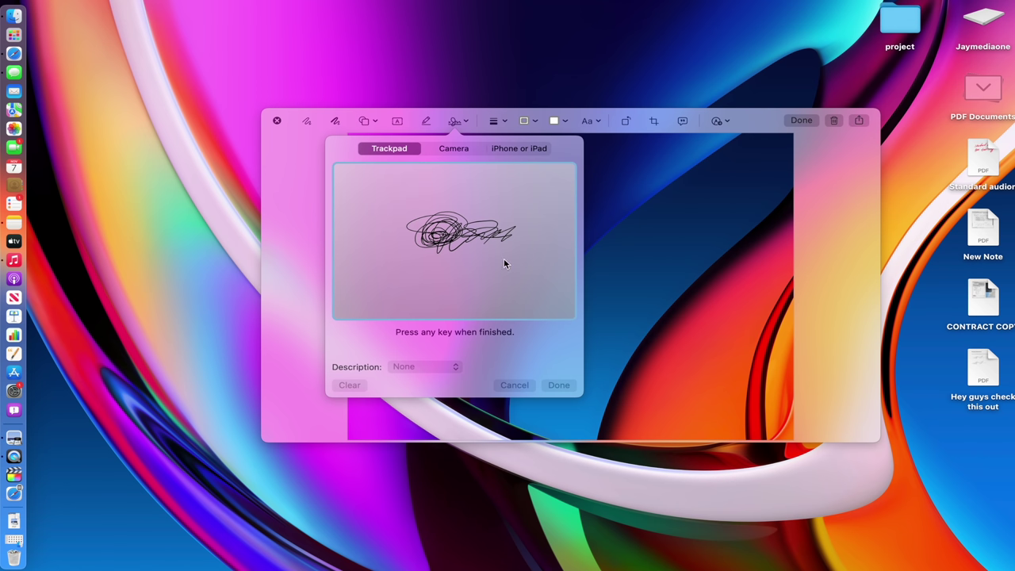
key("Return")
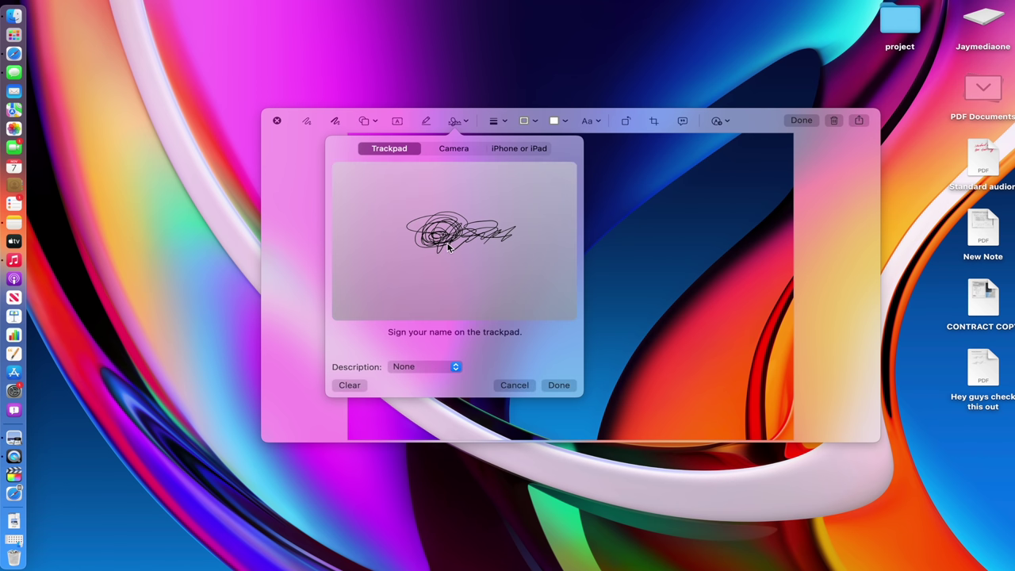
left_click(515, 387)
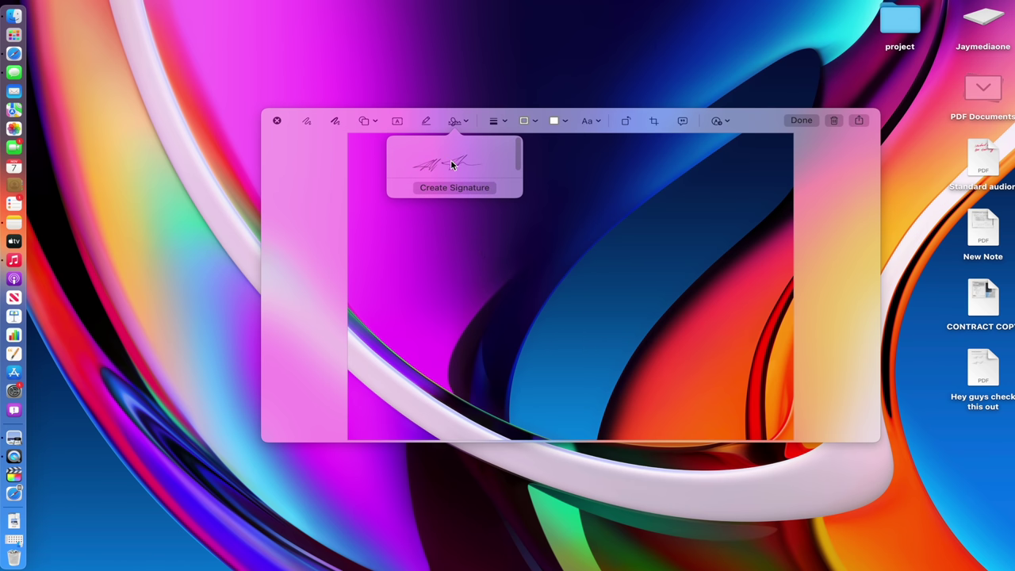
- Insert the saved signature, reposition and resize it over the blue area, and draw a white freehand scribble across the image
key("Return")
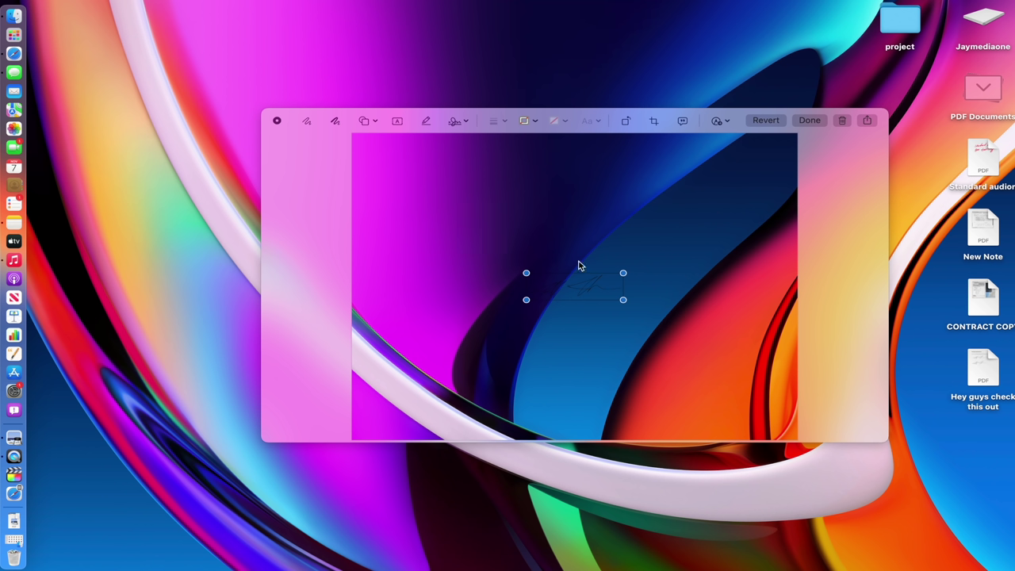
mouse_move(573, 286)
left_mouse_down()
mouse_move(625, 299)
mouse_move(539, 227)
mouse_move(399, 150)
mouse_move(550, 265)
left_mouse_up()
mouse_move(617, 296)
left_mouse_down()
mouse_move(616, 372)
mouse_move(693, 389)
mouse_move(625, 325)
left_mouse_up()
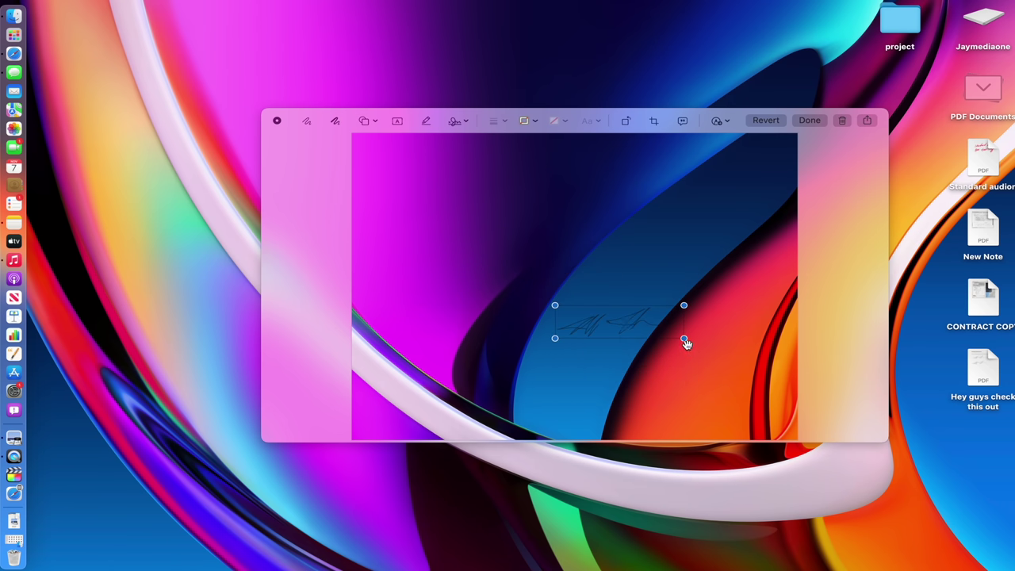
left_click_drag(684, 340, 617, 286)
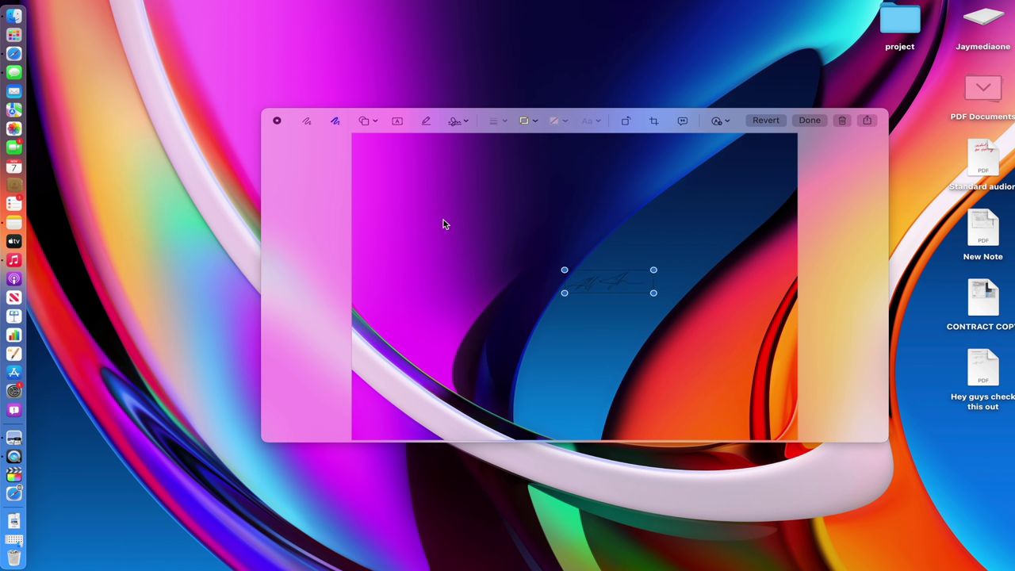
mouse_move(442, 220)
left_mouse_down()
mouse_move(478, 256)
mouse_move(464, 232)
mouse_move(657, 275)
mouse_move(671, 265)
mouse_move(480, 238)
left_mouse_up()
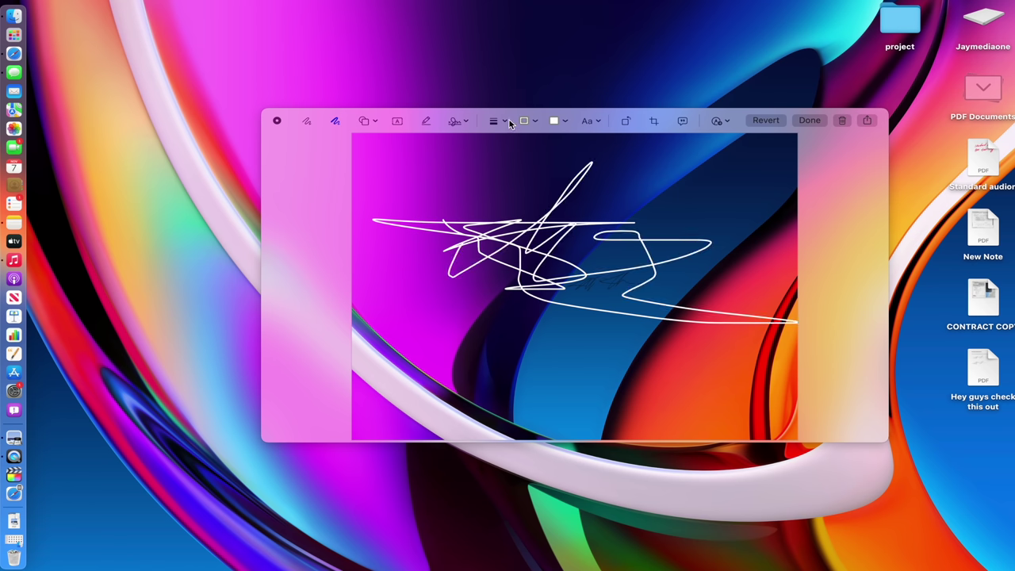
- Look through the line style, text style and image description options for the annotated screenshot
left_click(508, 121)
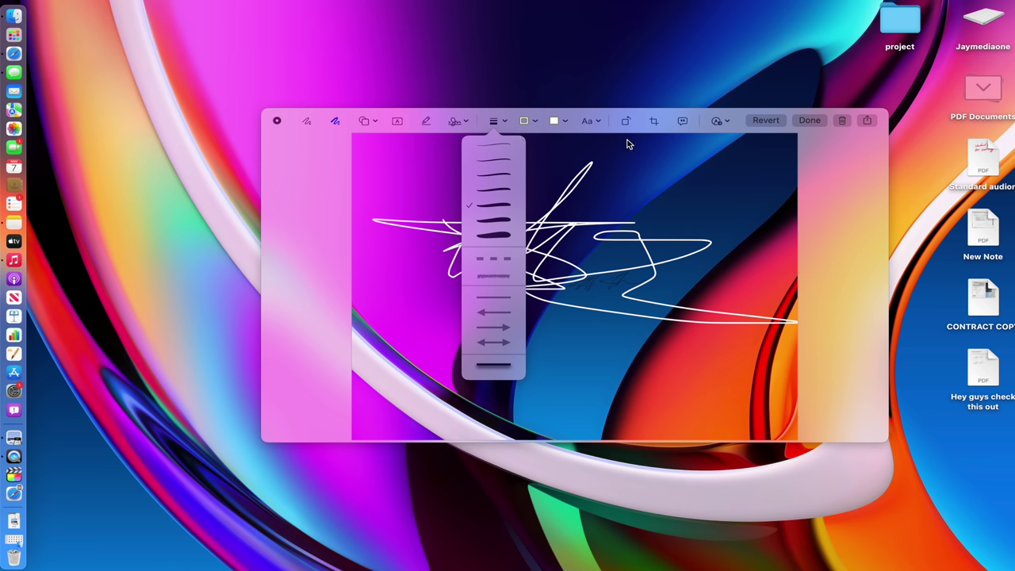
left_click(596, 119)
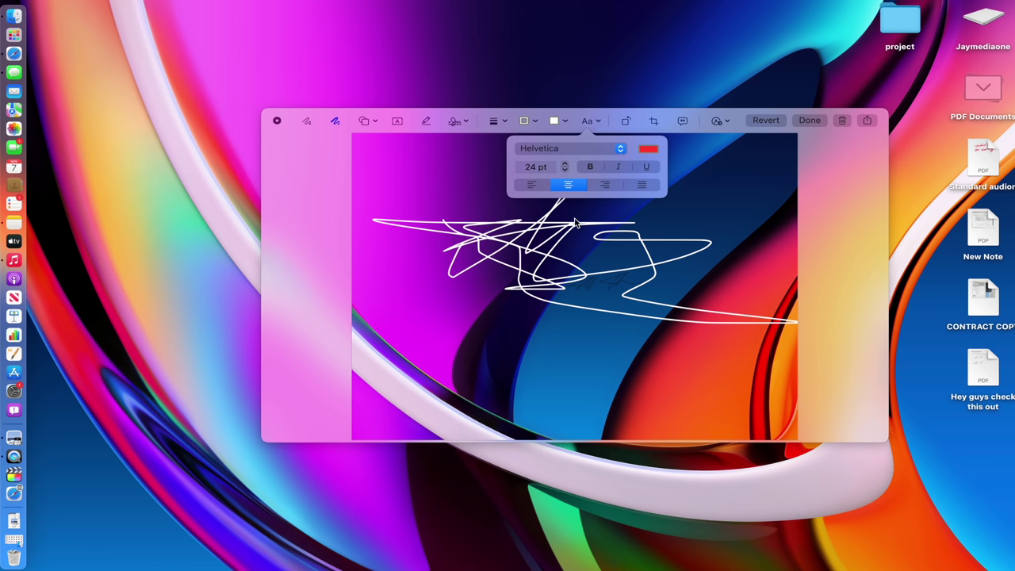
left_click(565, 240)
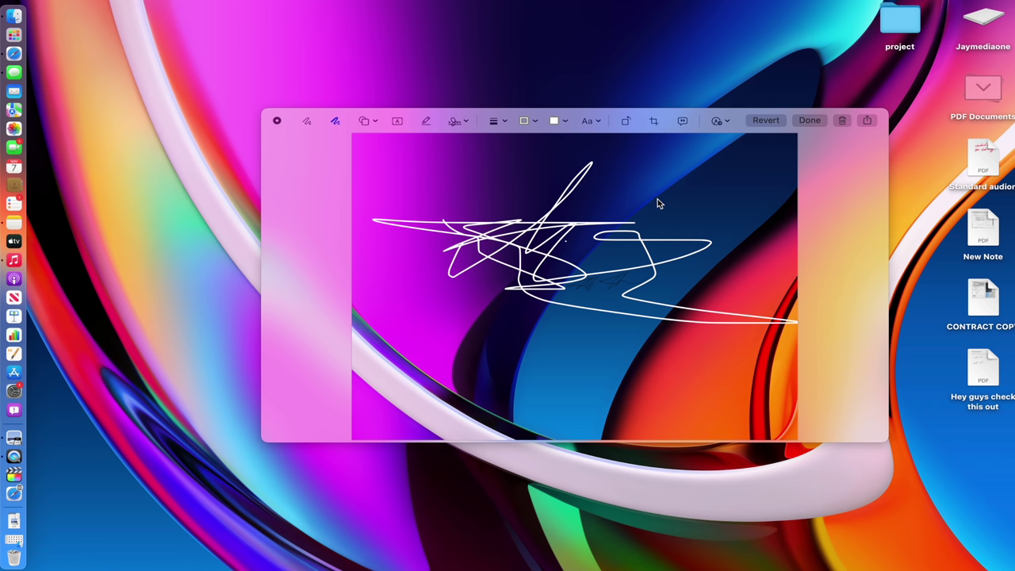
left_click(679, 119)
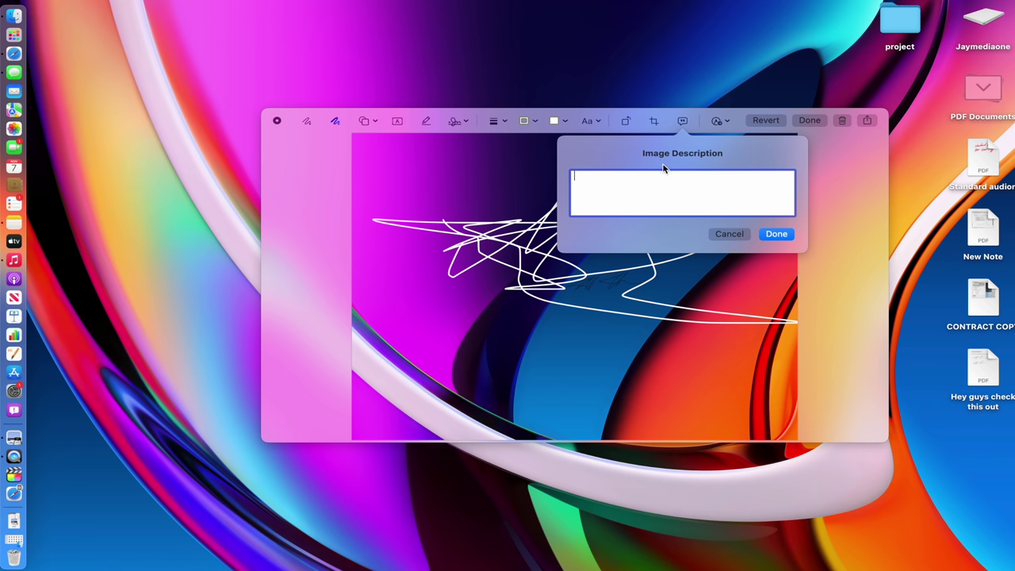
left_click(729, 234)
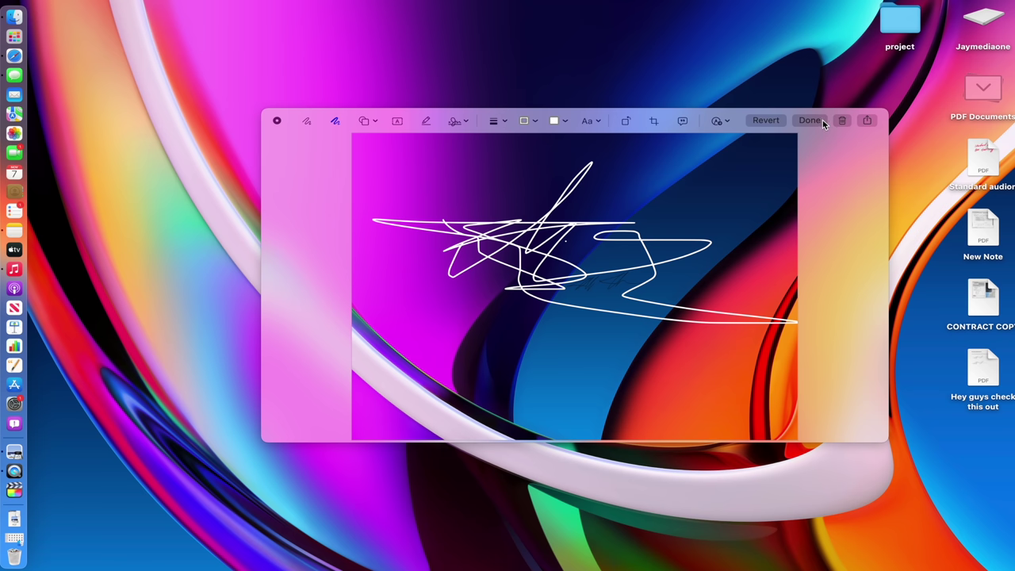
- View the sharing destinations for the annotated screenshot and delete the screenshot
left_click(868, 120)
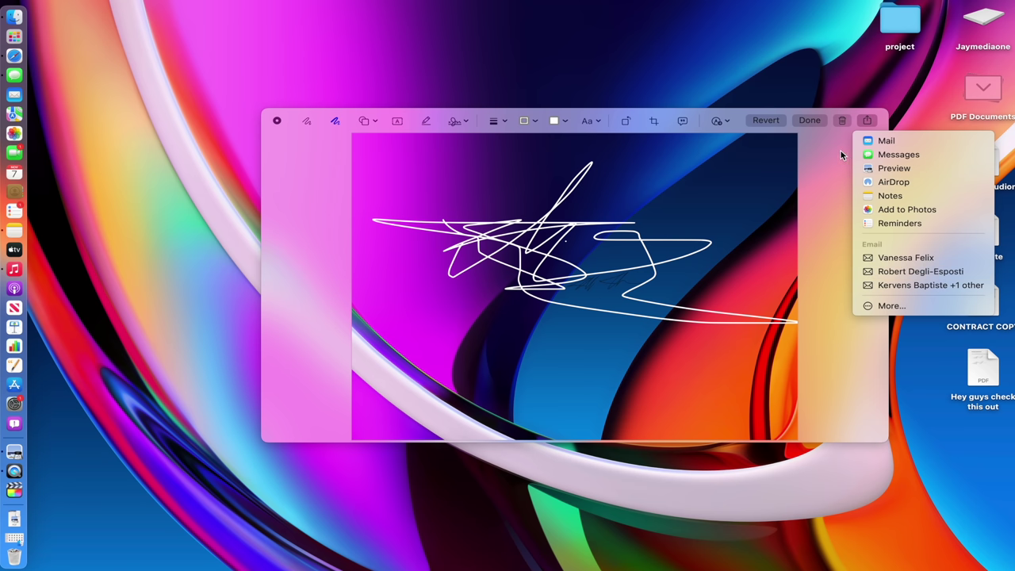
left_click(842, 143)
left_click(843, 120)
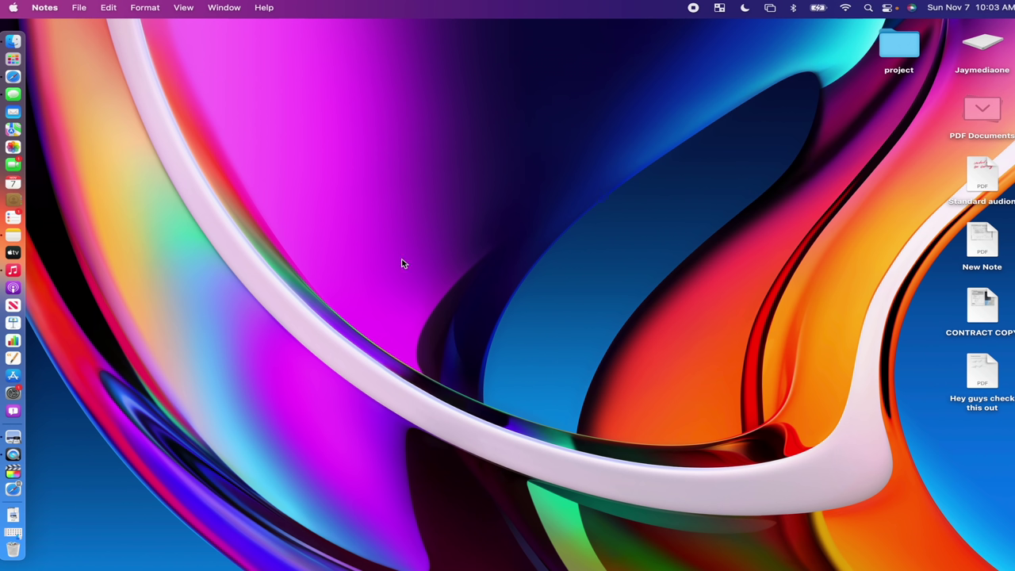
- Calculate 5+5 with Spotlight Search
left_click(868, 10)
left_click(488, 268)
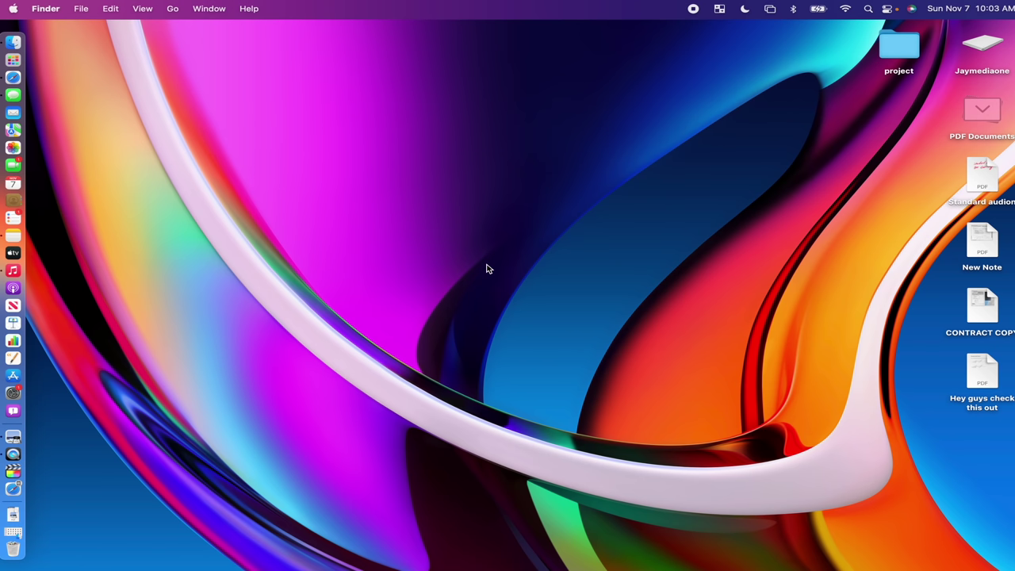
key("super+space")
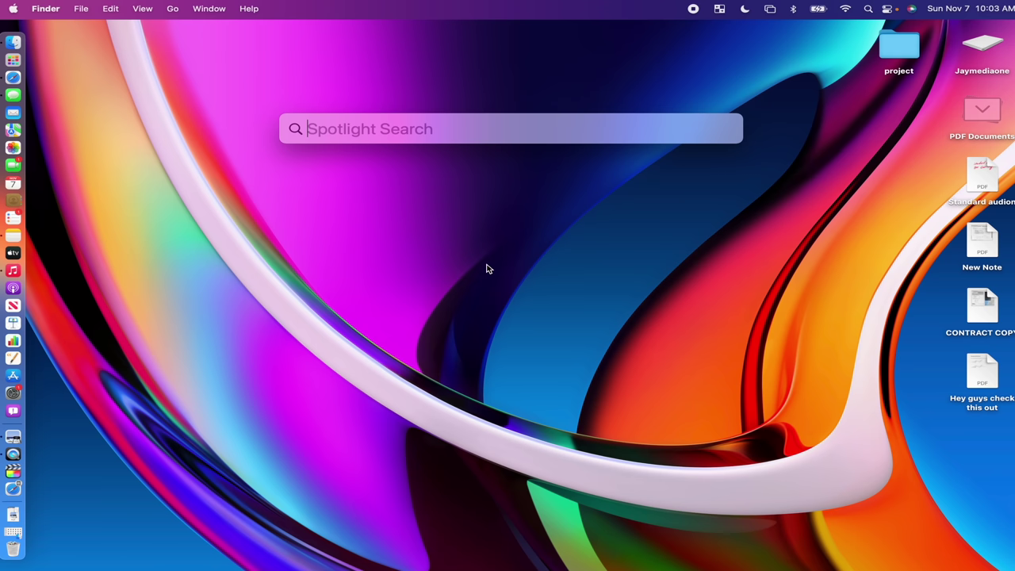
type("5+")
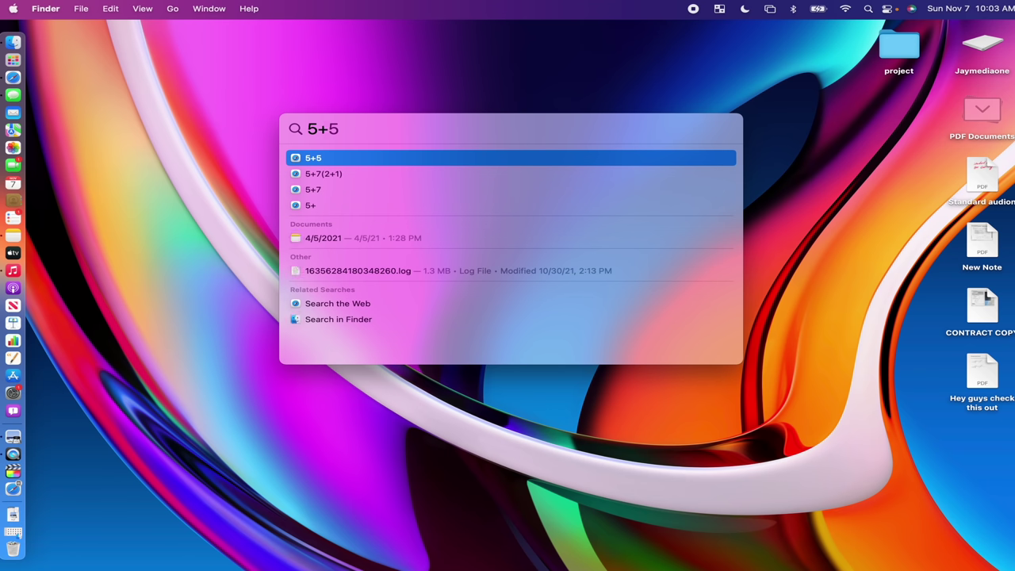
type("5")
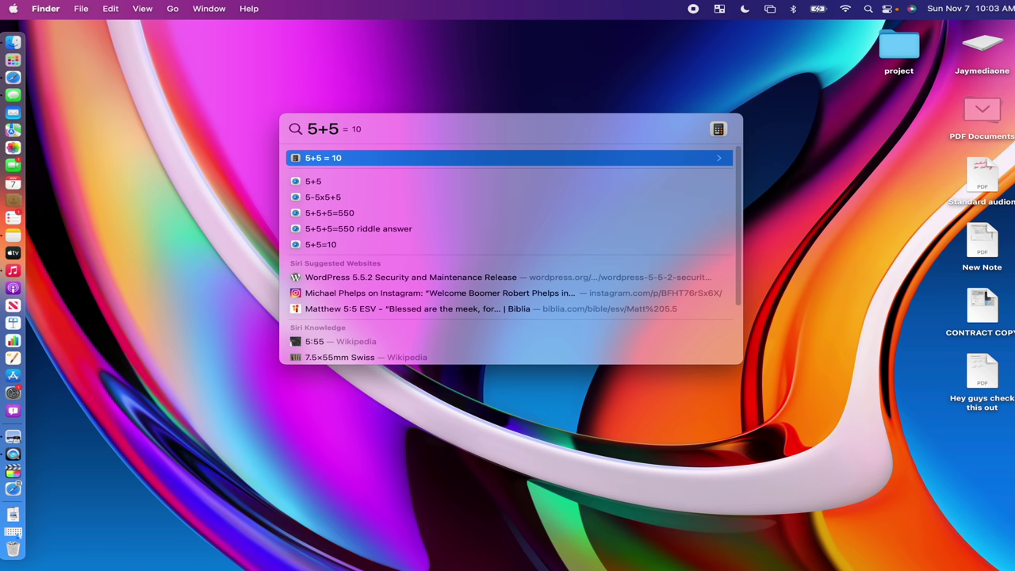
- Clear the calculation and search Spotlight for "fun"
key("BackSpace")
key("BackSpace")
key("BackSpace")
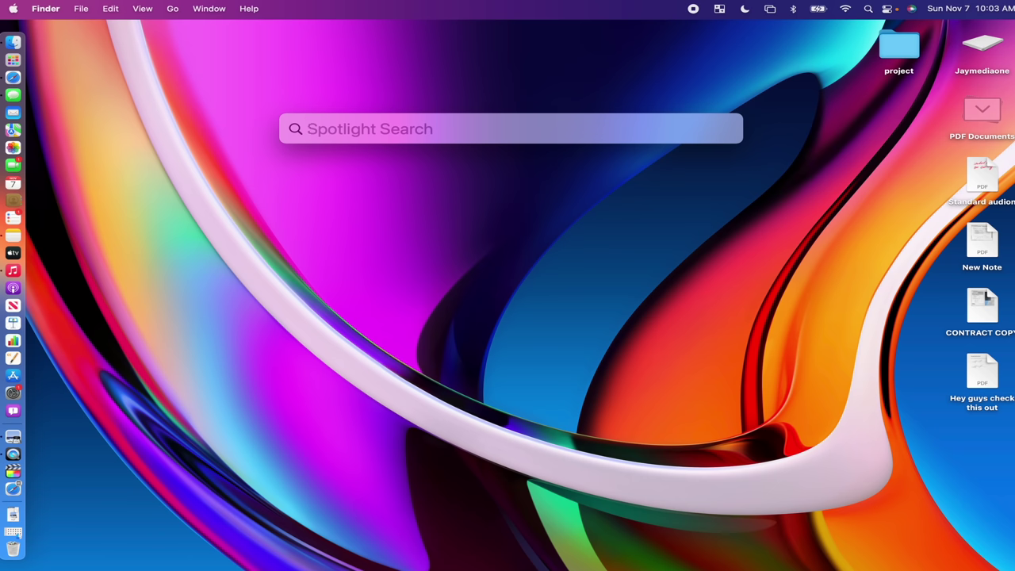
type("fun")
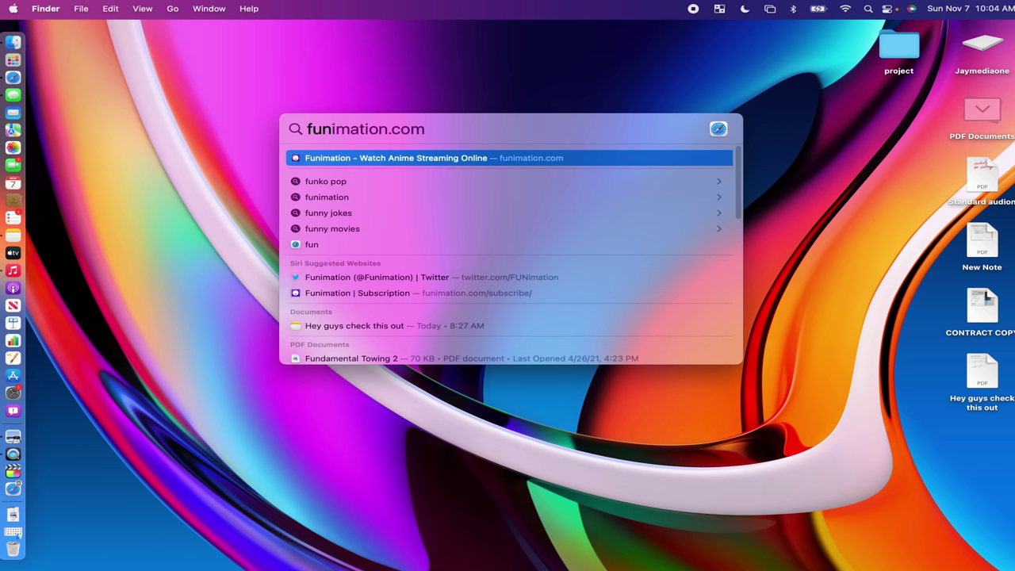
- Replace the Spotlight query with "finder" to launch Finder, and close the Finder window
key("BackSpace")
key("BackSpace")
key("BackSpace")
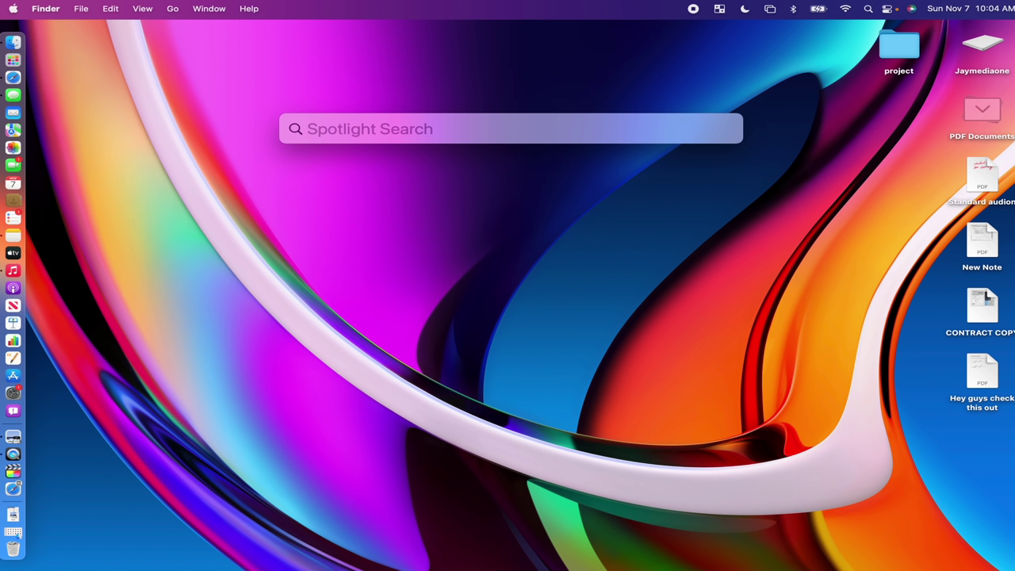
type("finder")
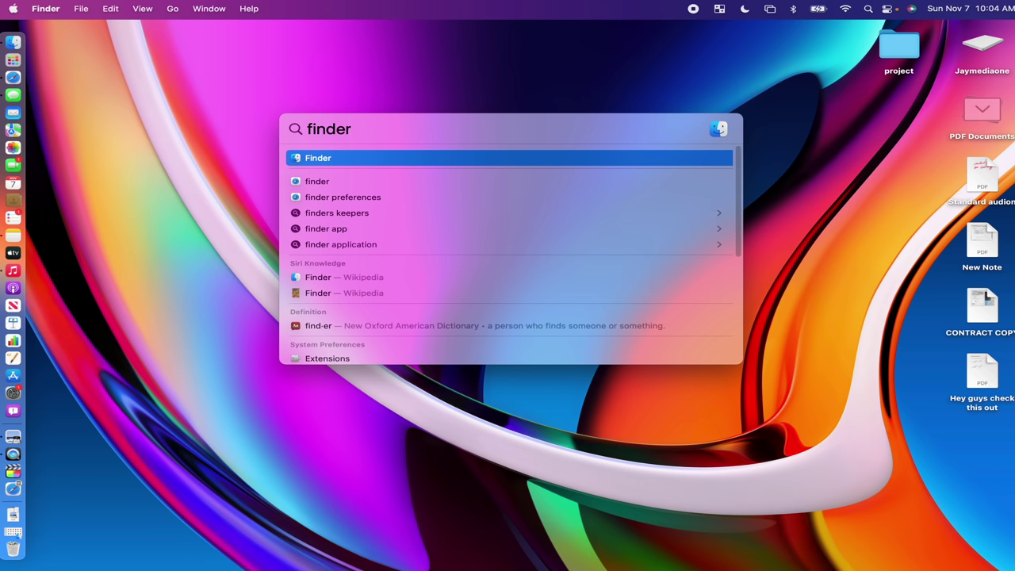
key("Return")
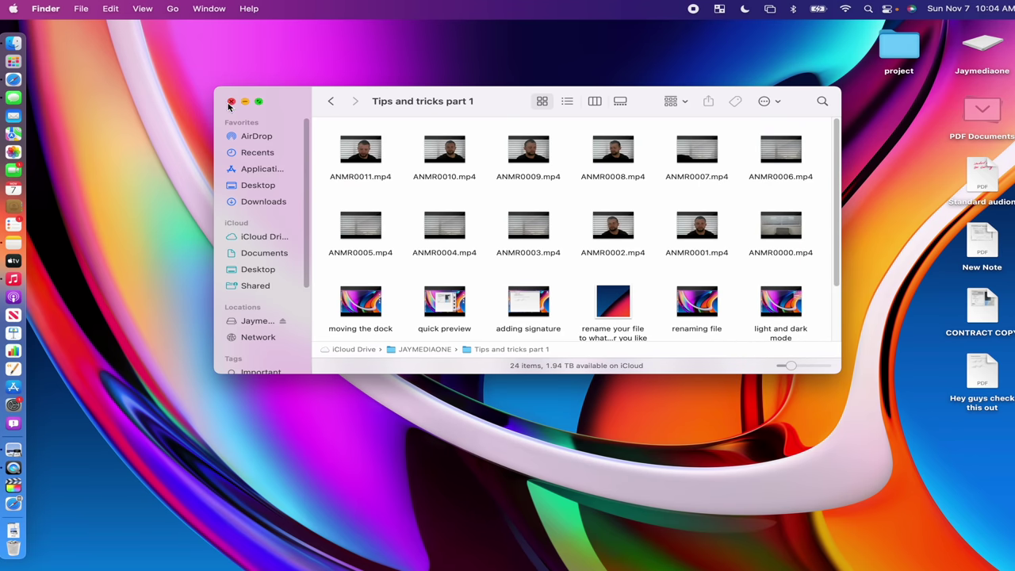
left_click(231, 102)
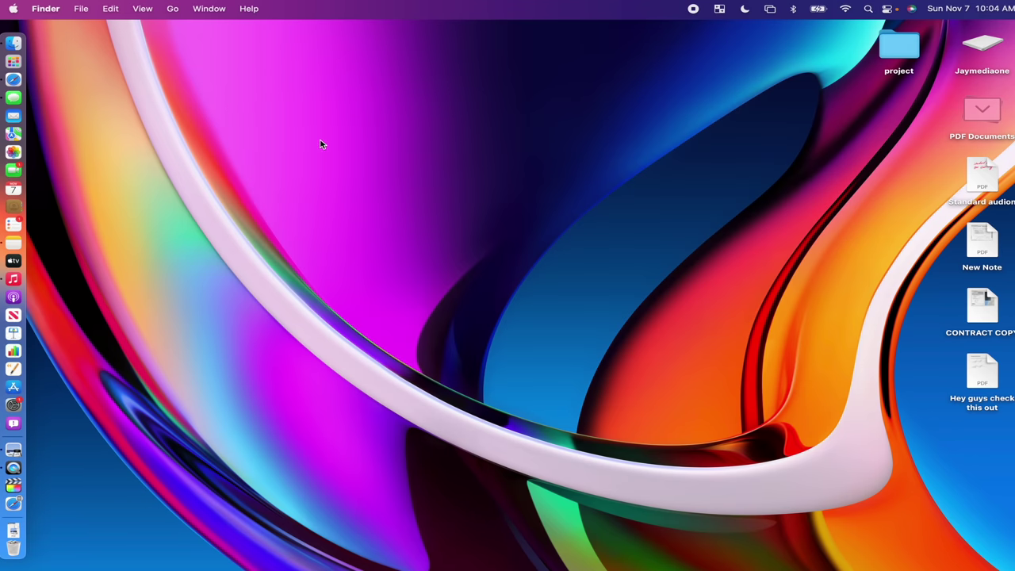
- Select the CONTRACT COPY file on the desktop and preview it with Quick Look
key("c")
key("space")
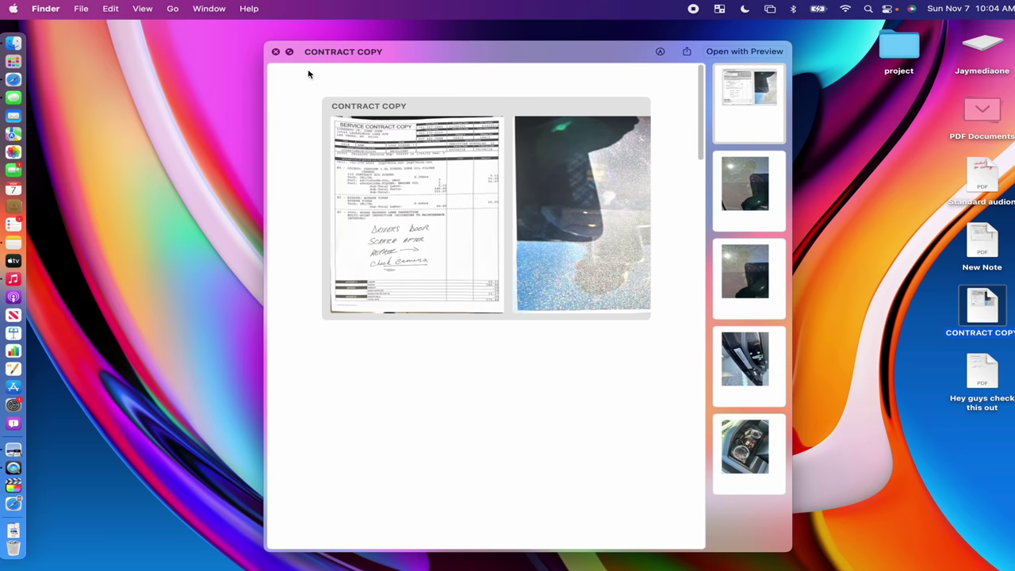
- Close the CONTRACT COPY preview, and clear the old query from Spotlight Search before dismissing it
left_click(276, 51)
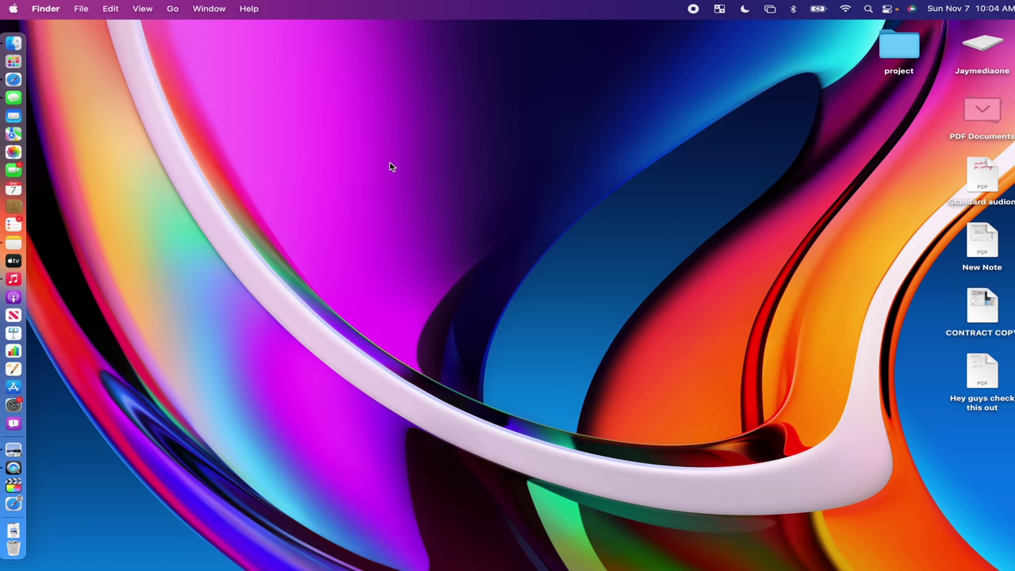
key("super+space")
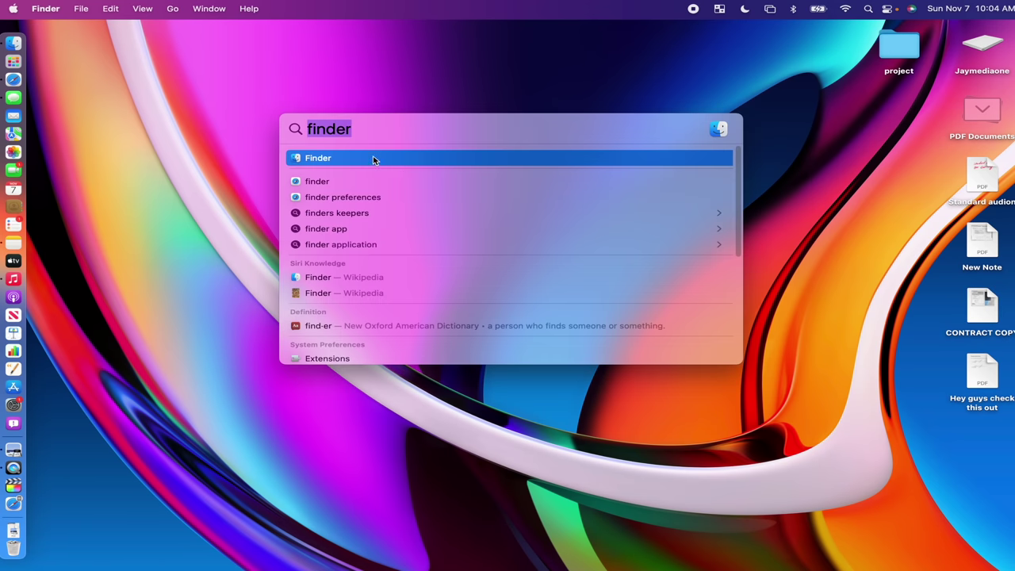
key("BackSpace")
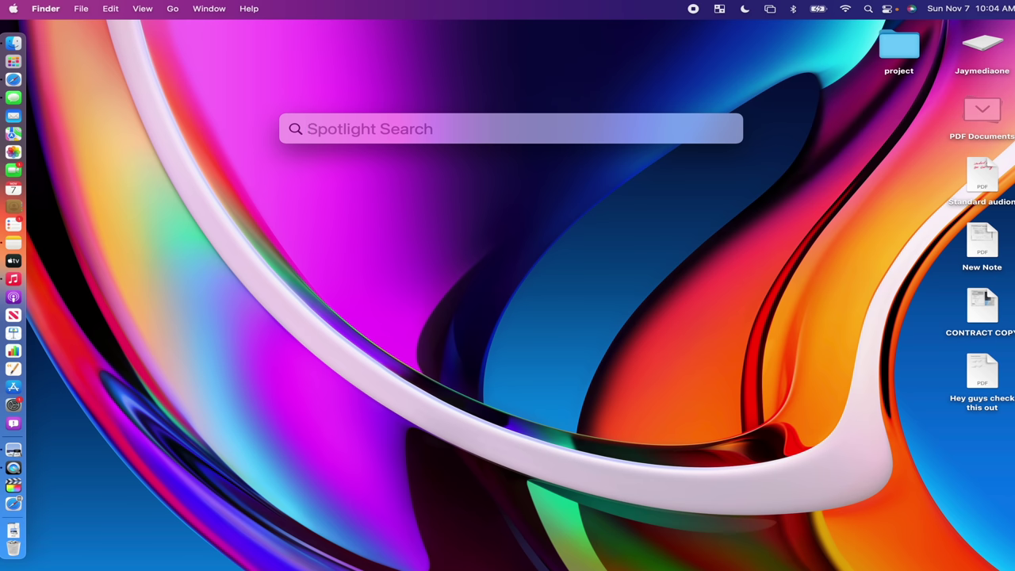
key("Escape")
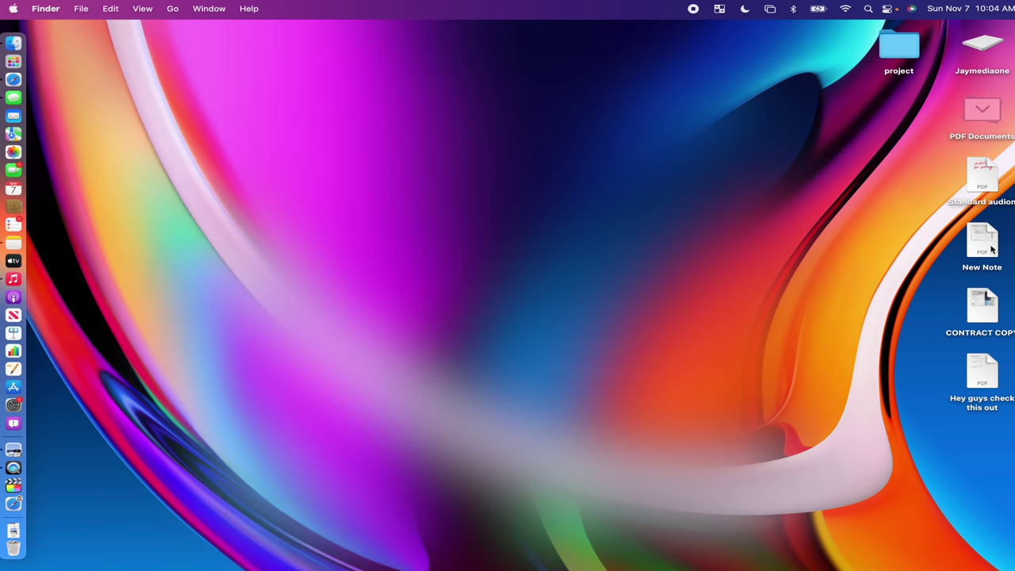
- Preview the New Note file on the desktop with Quick Look and open it in Preview
left_click(983, 243)
key("space")
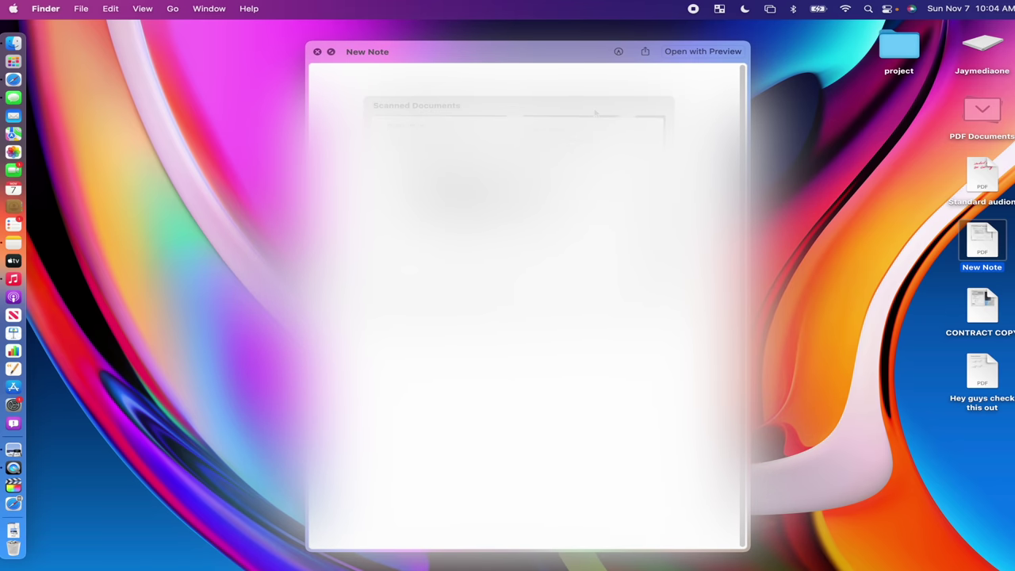
left_click(692, 53)
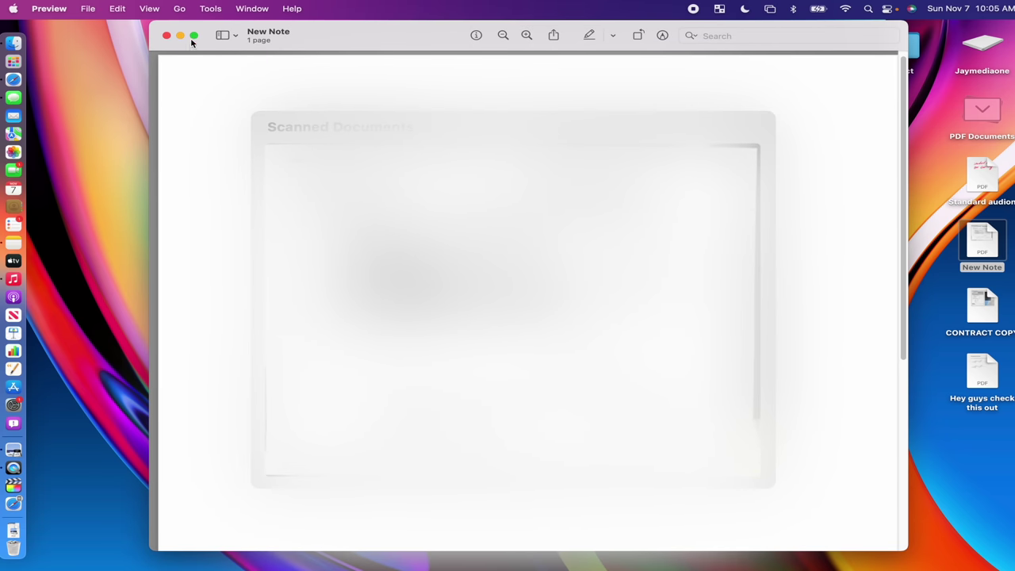
- Turn on highlighting and show the markup tools for the New Note document, and close its window
left_click(588, 33)
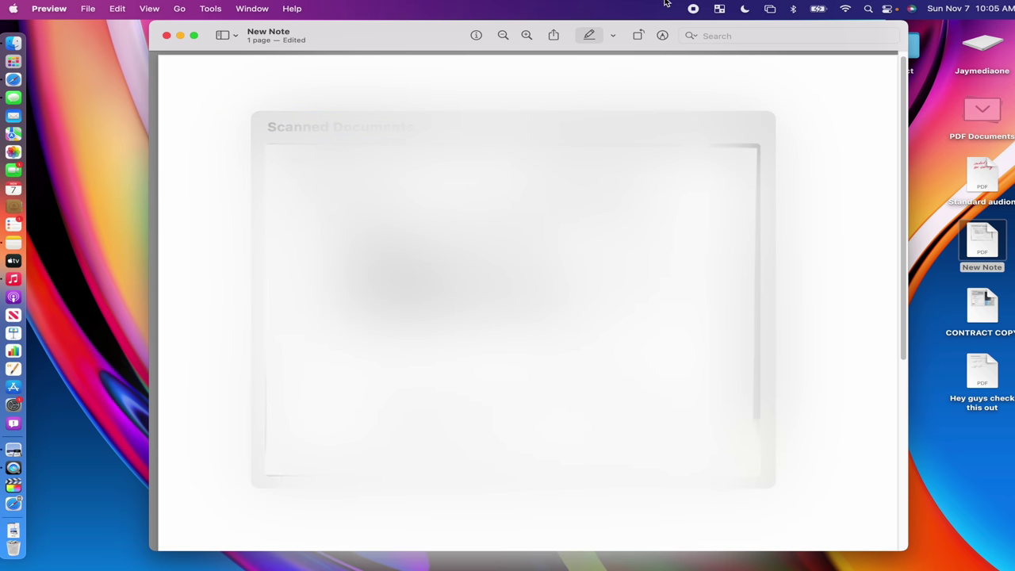
left_click(662, 35)
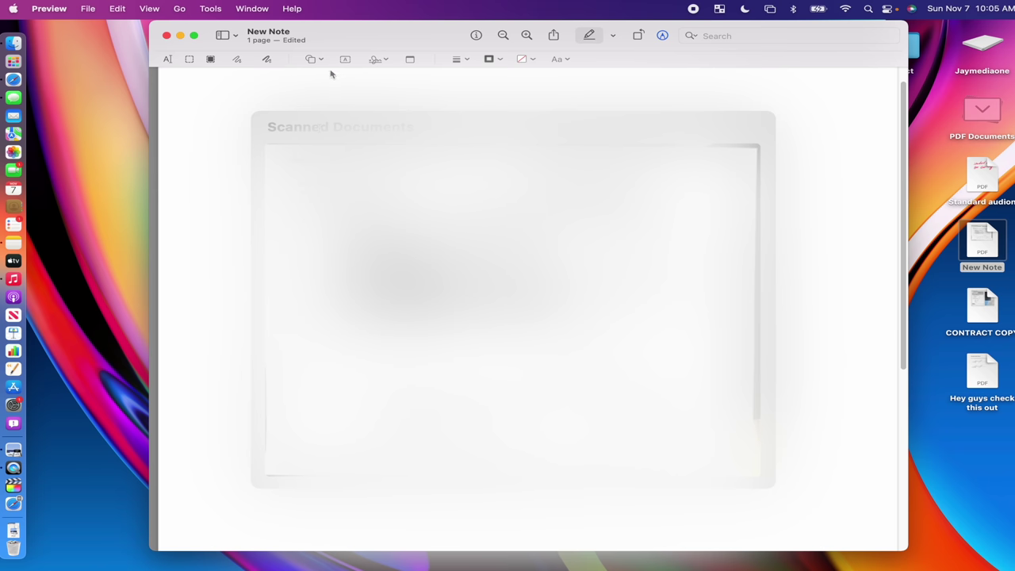
left_click(167, 36)
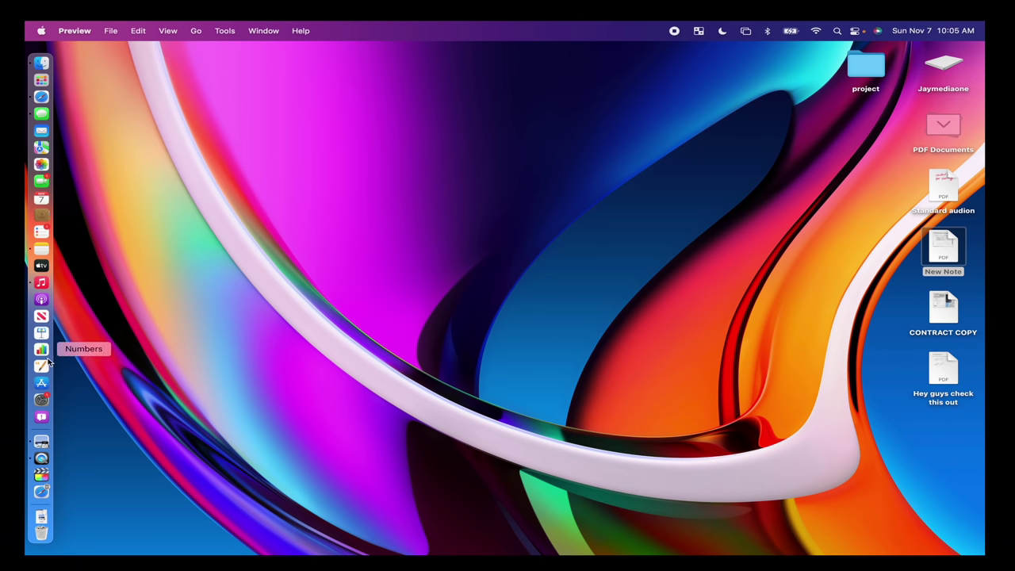
- With Safari open on Desktop 1, add a new desktop in Mission Control and switch to it
left_click(41, 96)
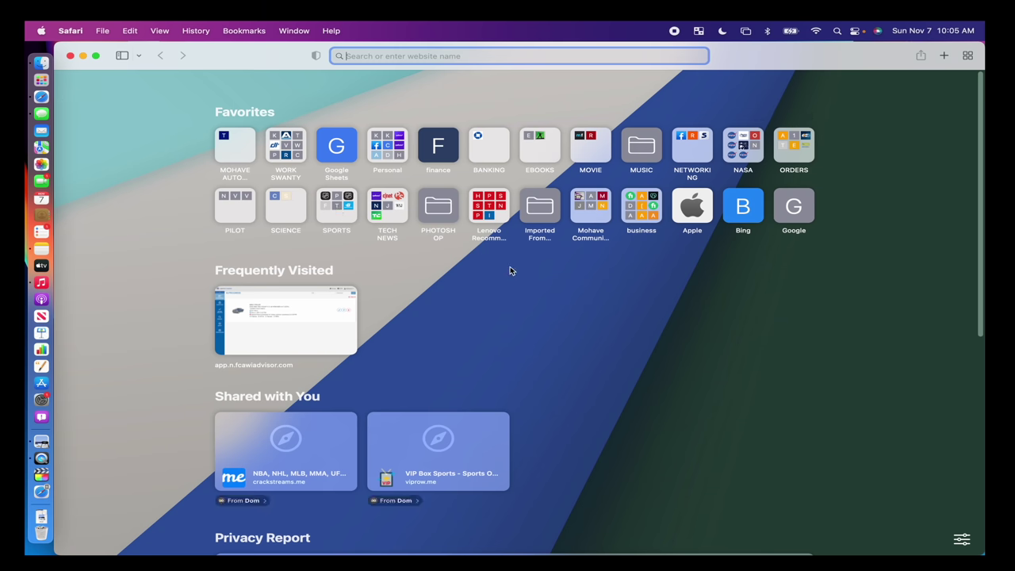
key("ctrl+Up")
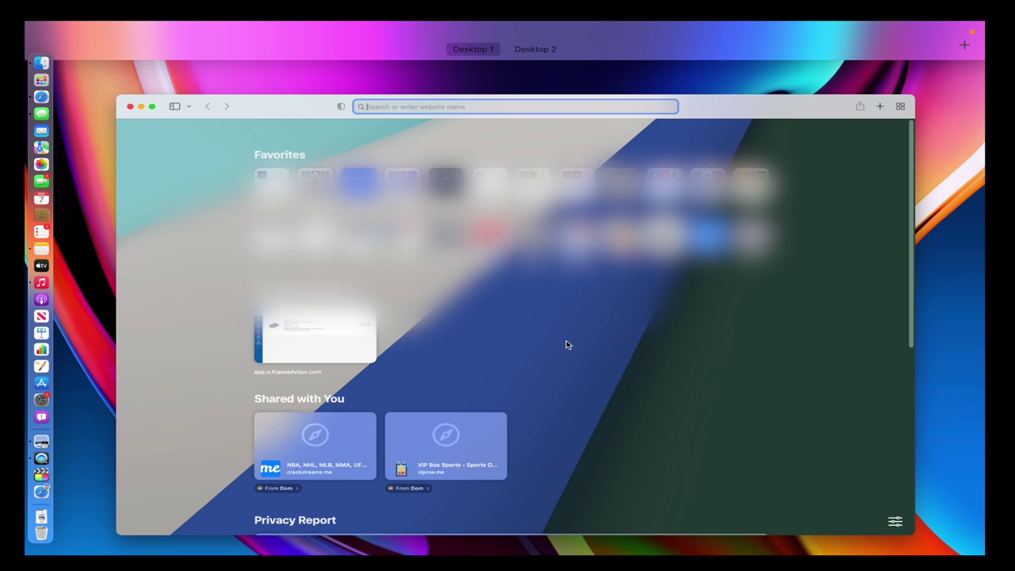
mouse_move(530, 68)
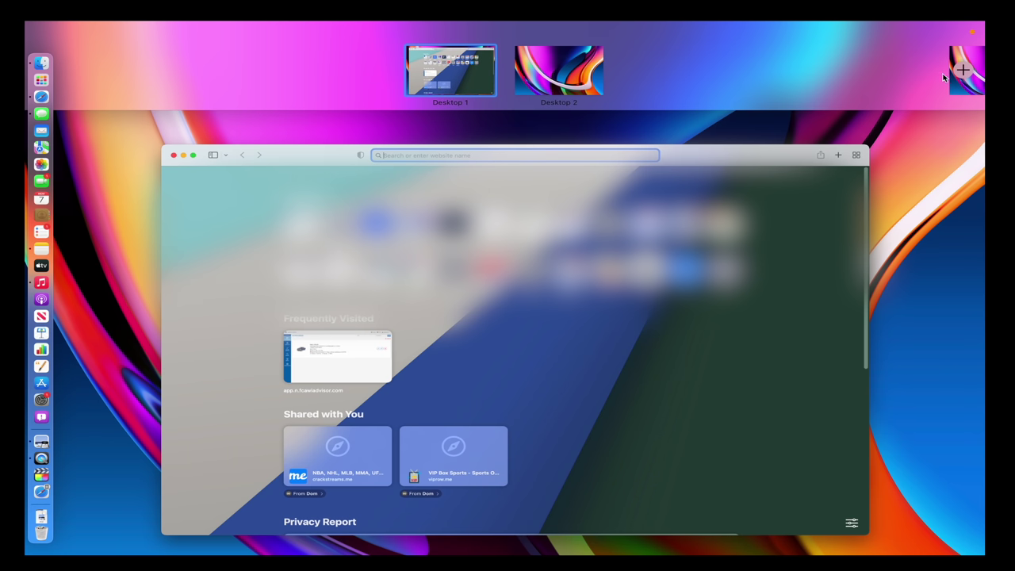
left_click(963, 70)
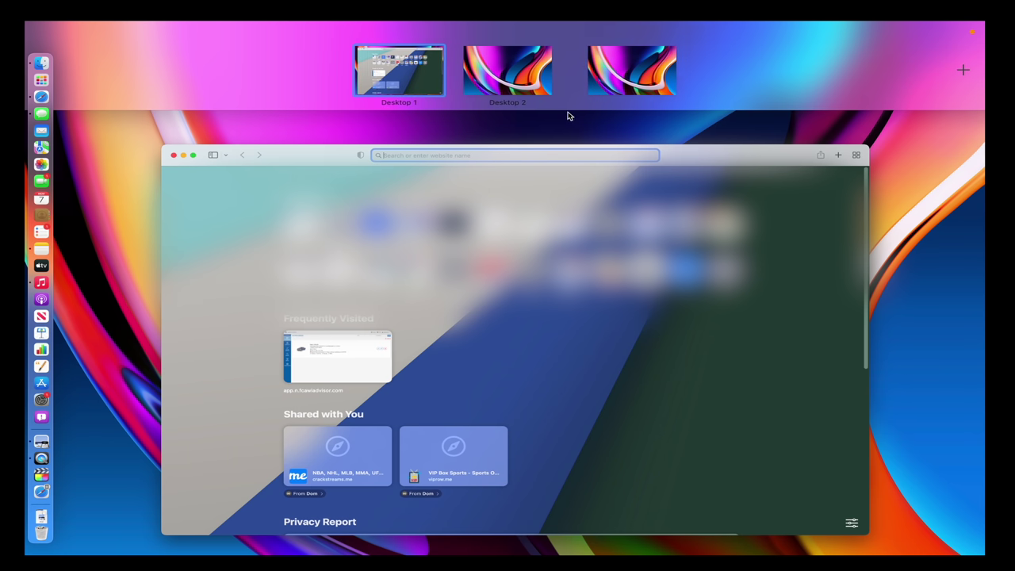
left_click(591, 80)
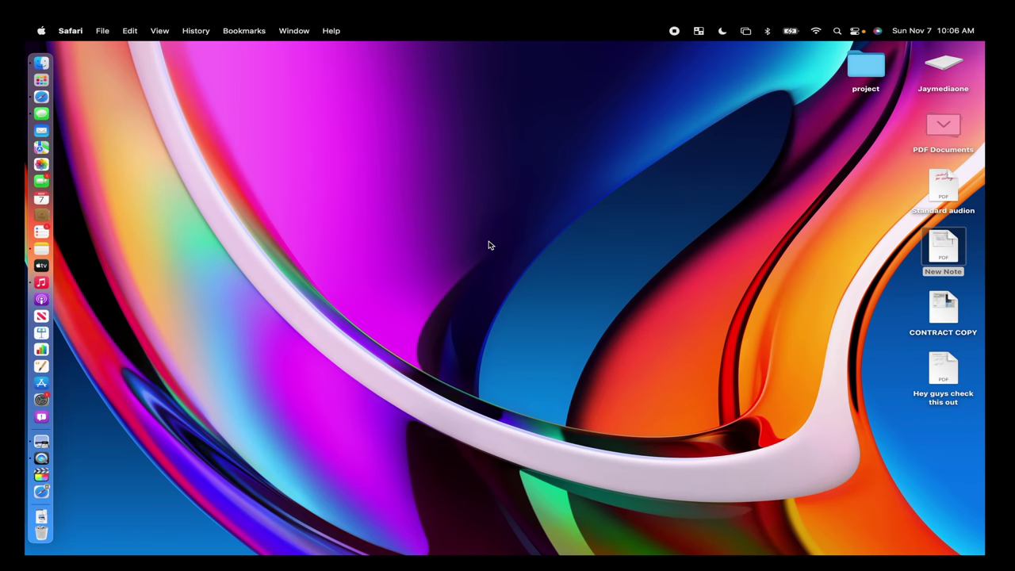
- Use Mission Control to visit Desktop 2 and return to Desktop 1 with the Safari window
key("ctrl+Up")
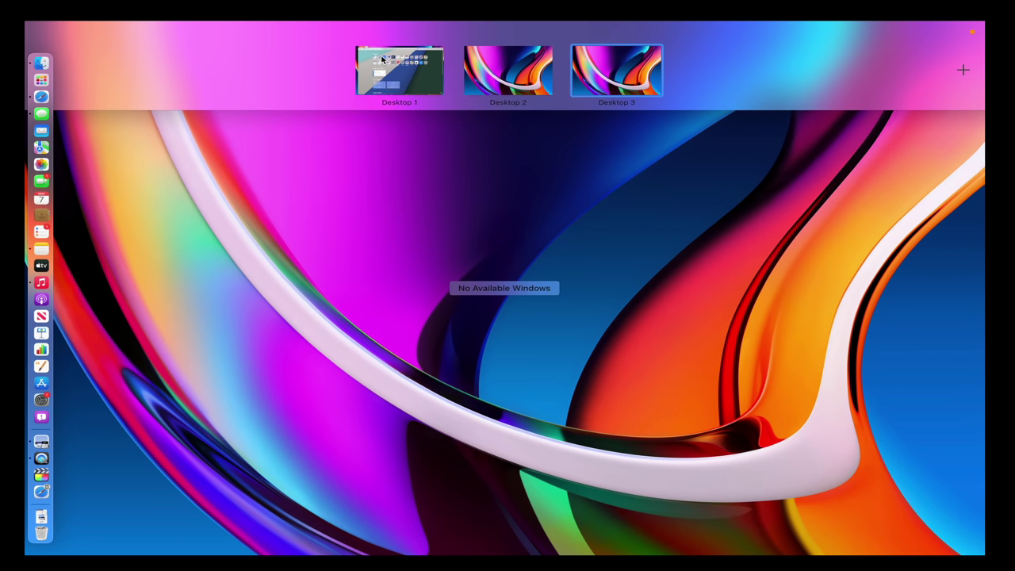
left_click(504, 82)
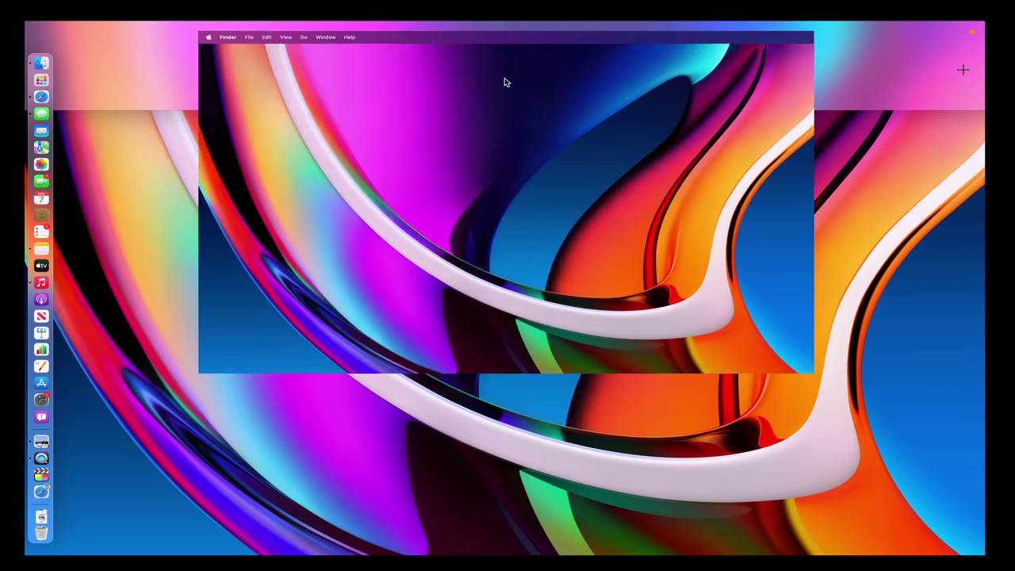
key("ctrl+Up")
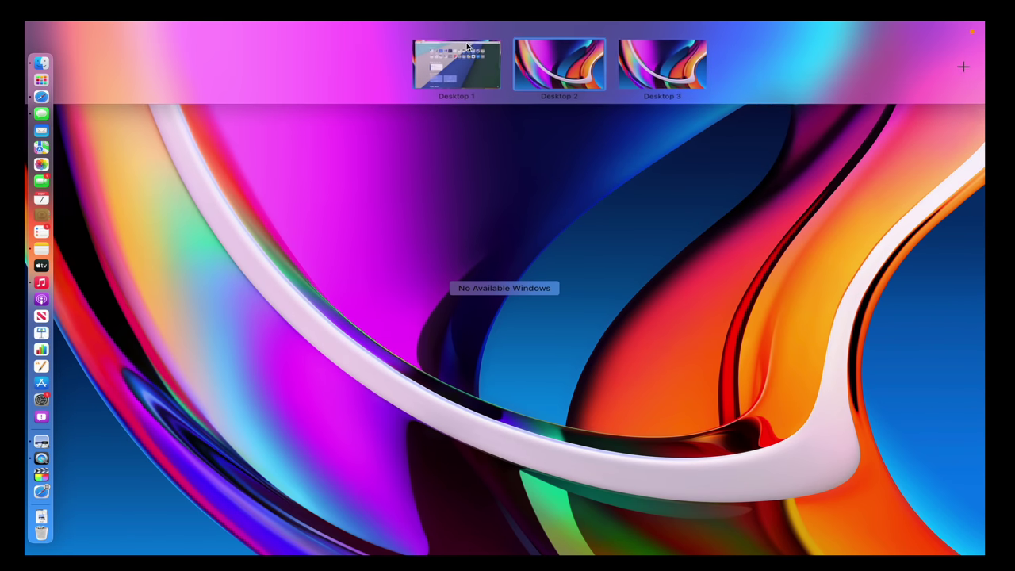
left_click(465, 66)
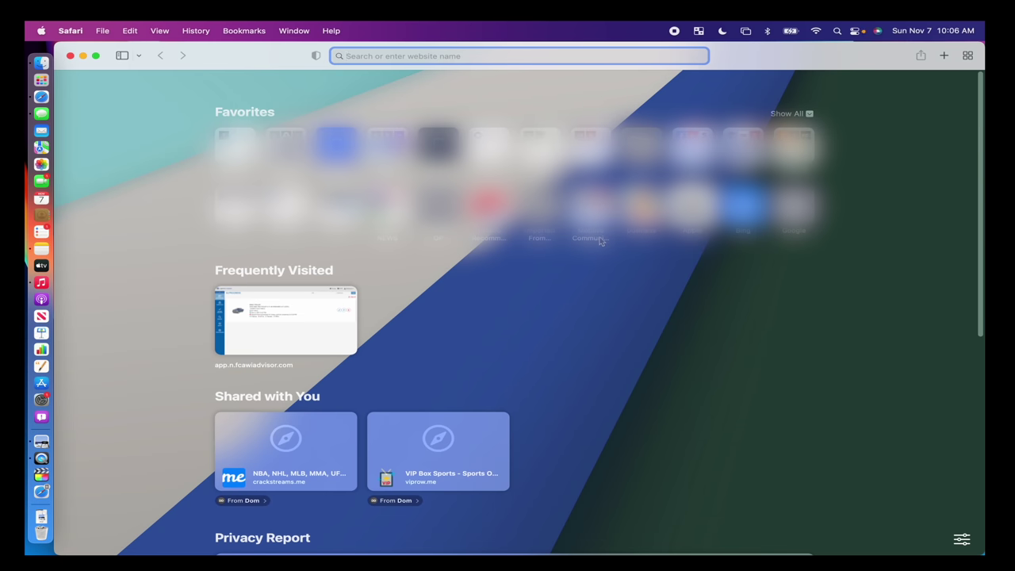
- Switch directly back and forth between Desktop 1 and Desktop 2, and briefly view Mission Control from Desktop 2
key("ctrl+Right")
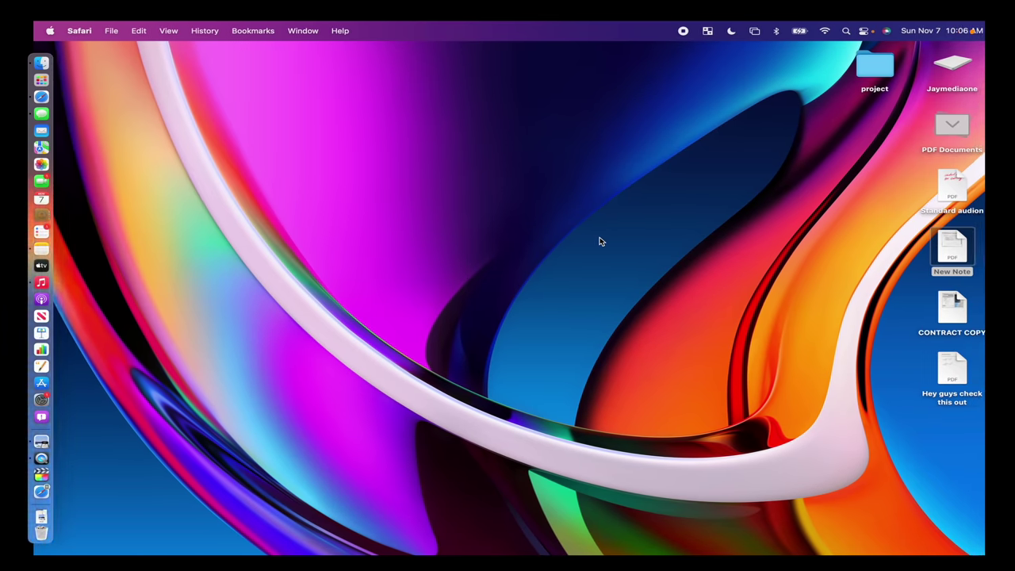
key("ctrl+Left")
key("ctrl+Right")
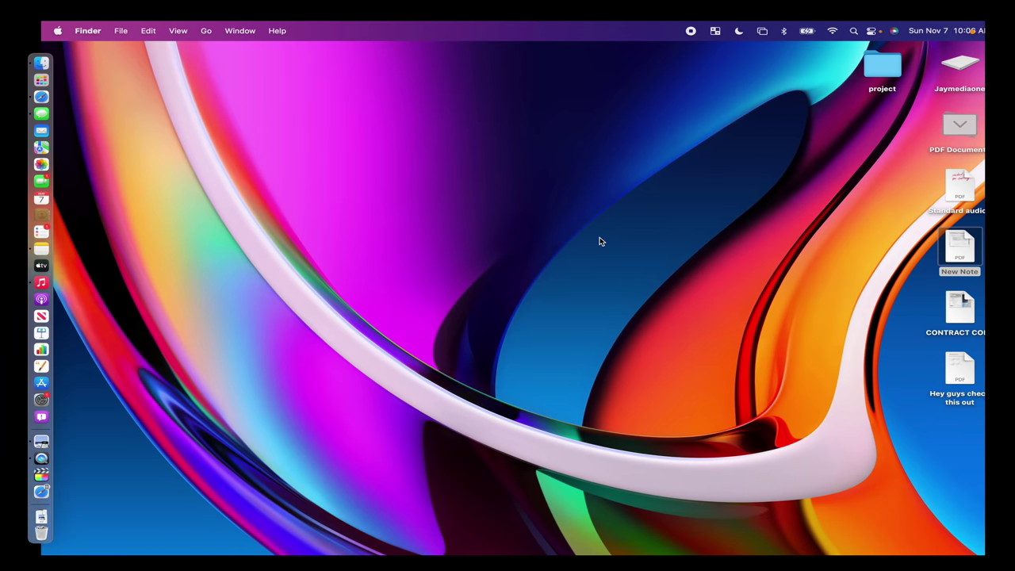
key("ctrl+Up")
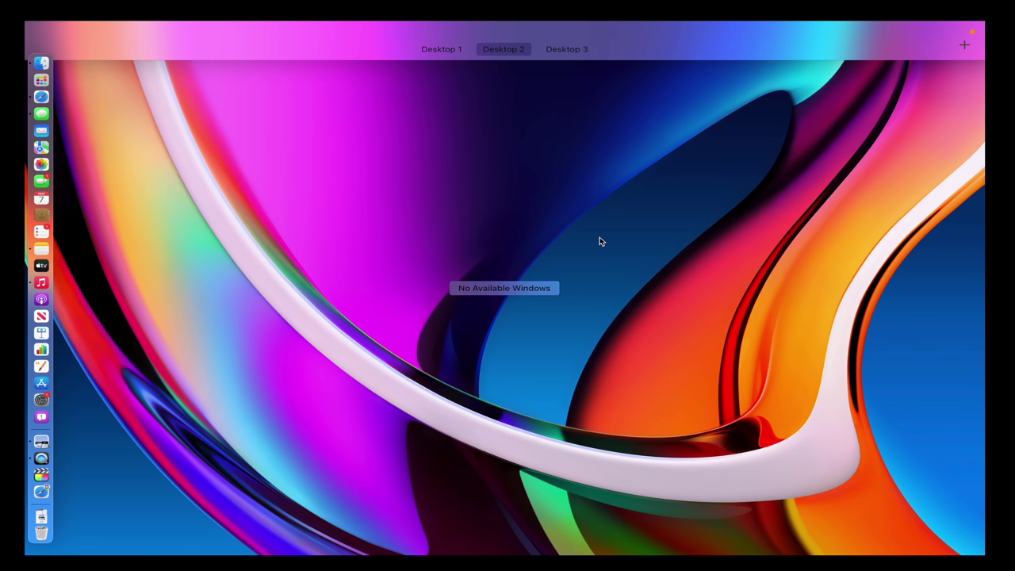
left_click(600, 241)
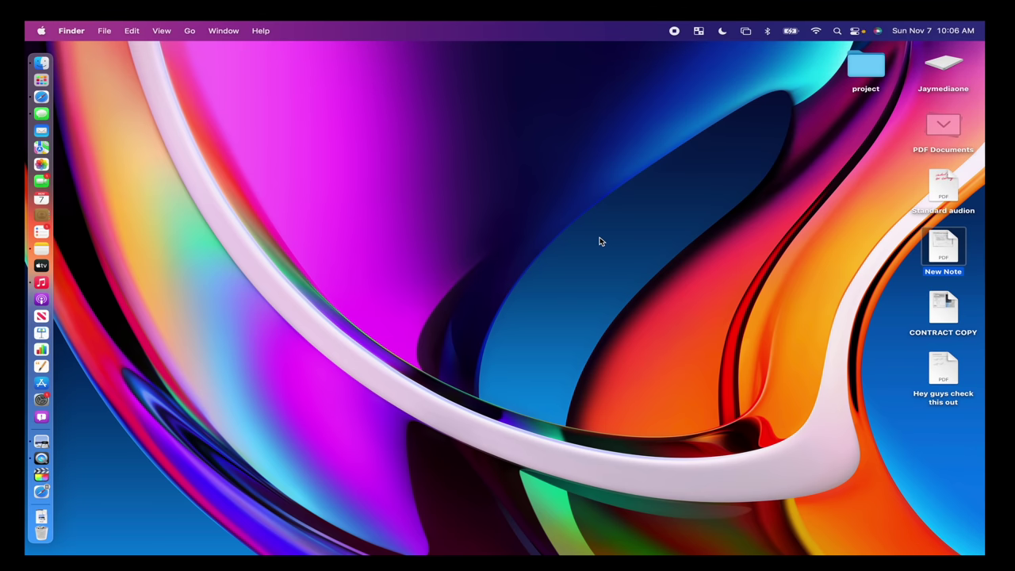
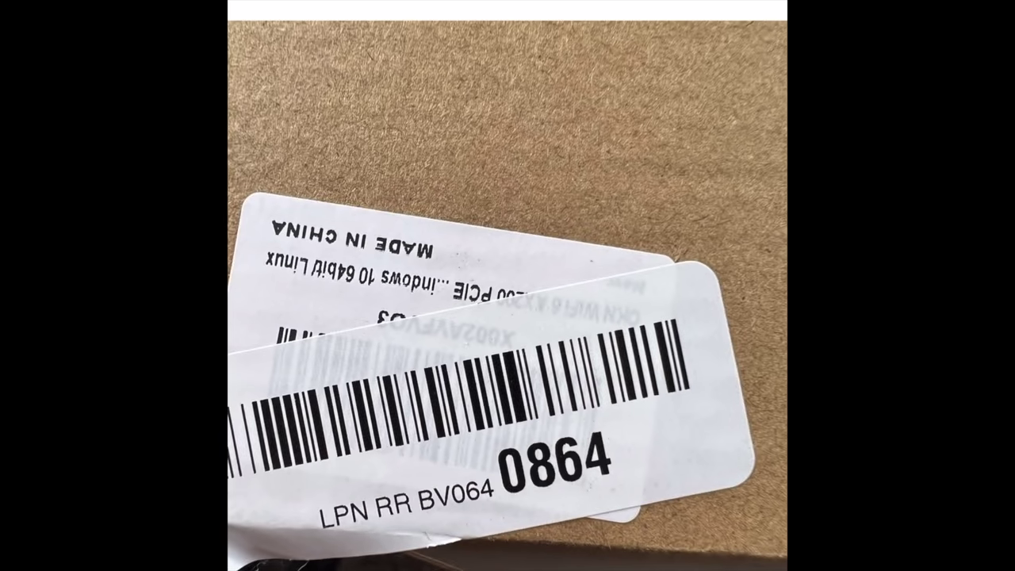
- Select the end of the printed code under the barcode in the package label photo and copy it
left_click(515, 468)
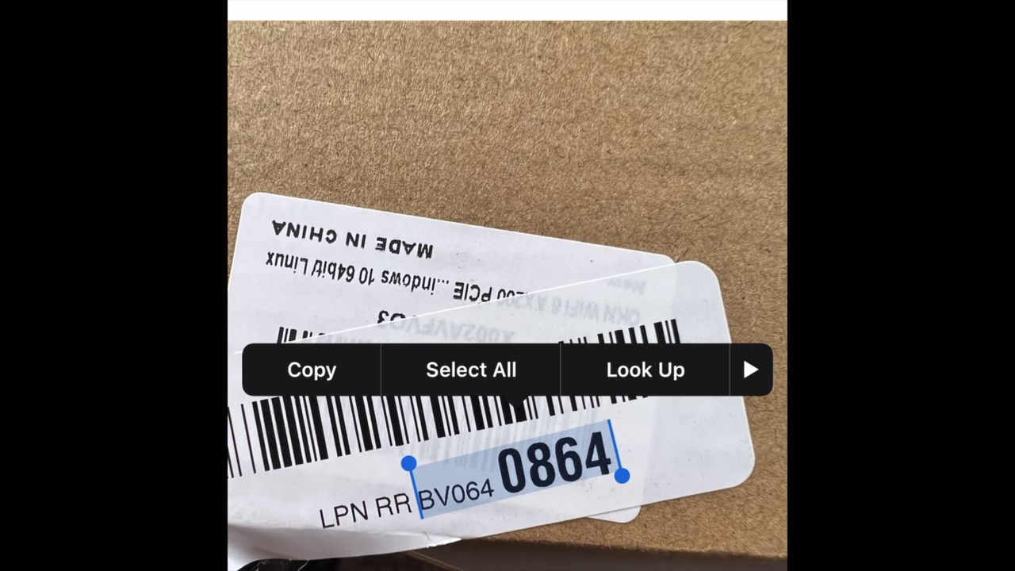
left_click(547, 468)
left_click_drag(420, 476, 500, 476)
left_click(312, 370)
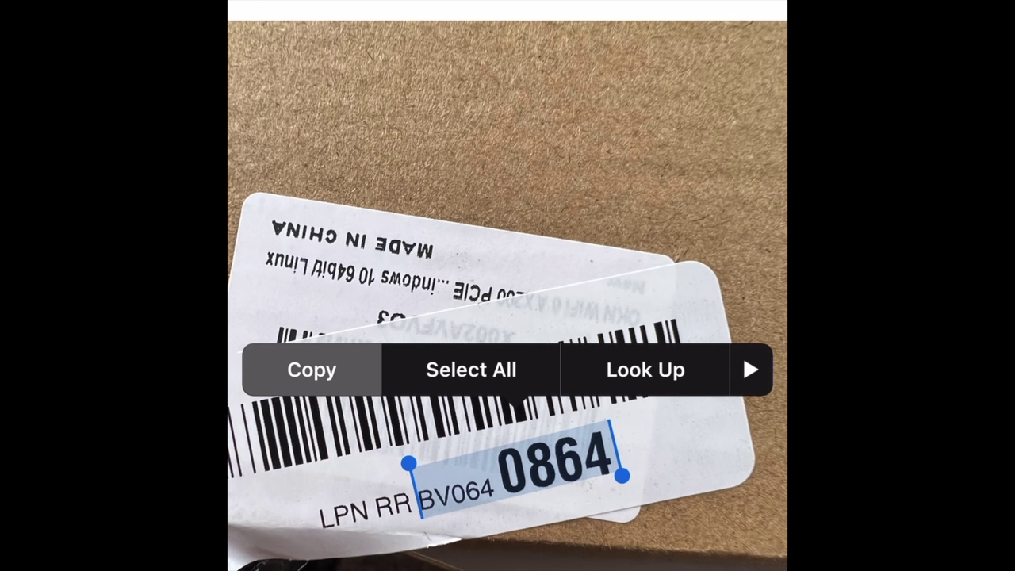
- Switch to the Notes app from the phone's home screen and paste the copied label text into the note
left_click_drag(508, 567, 507, 318)
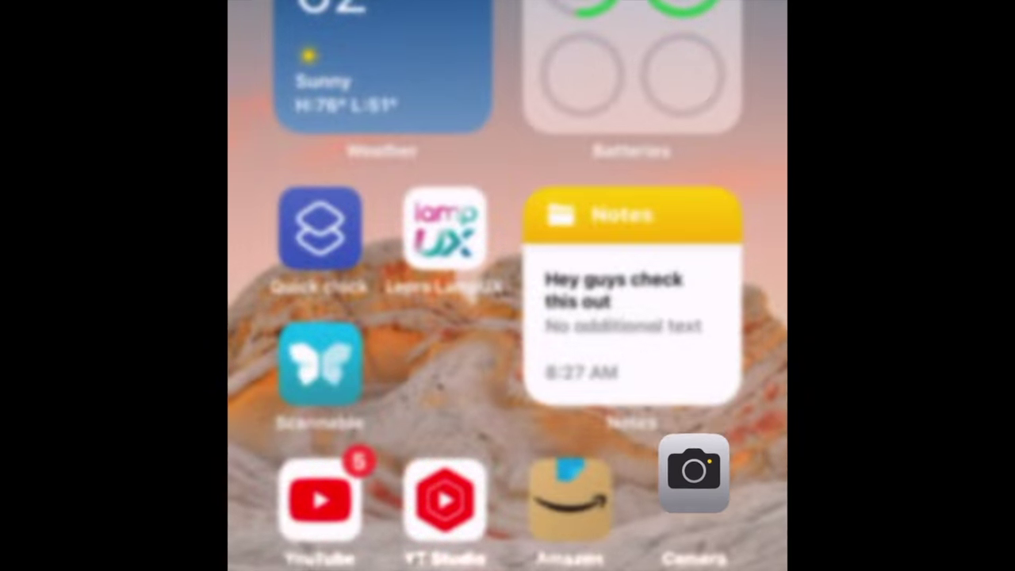
left_click(634, 293)
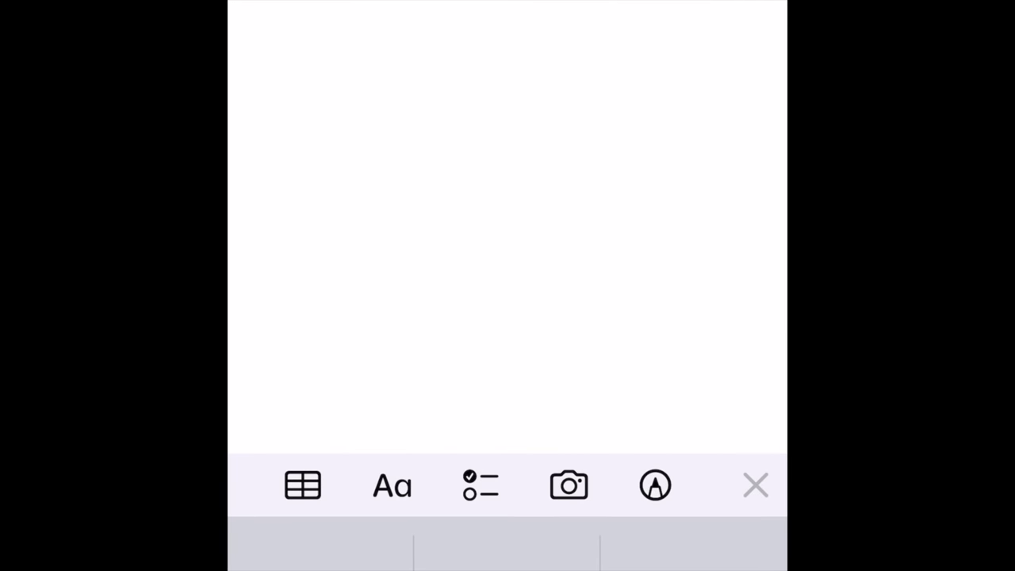
left_click(508, 47)
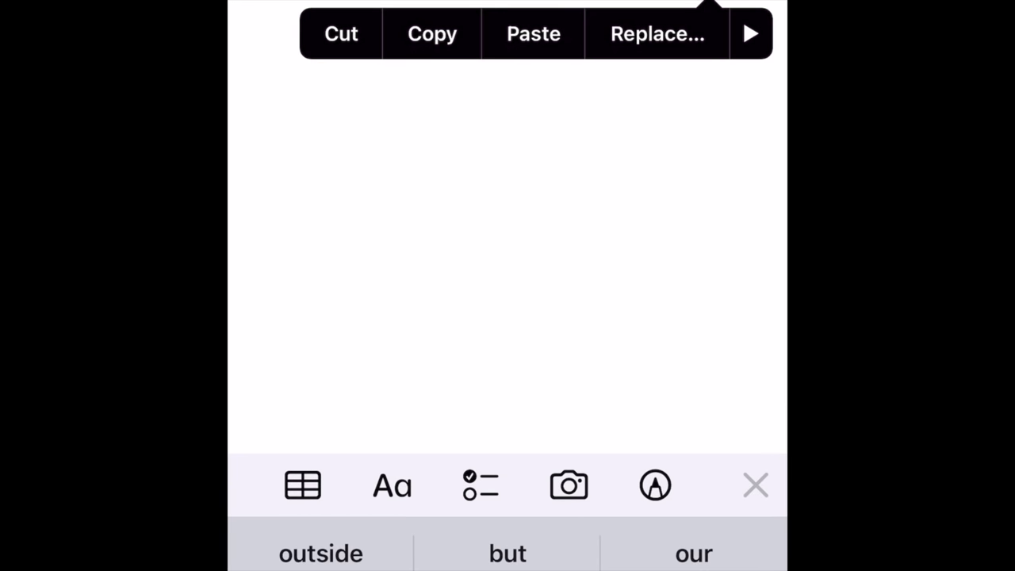
left_click(532, 34)
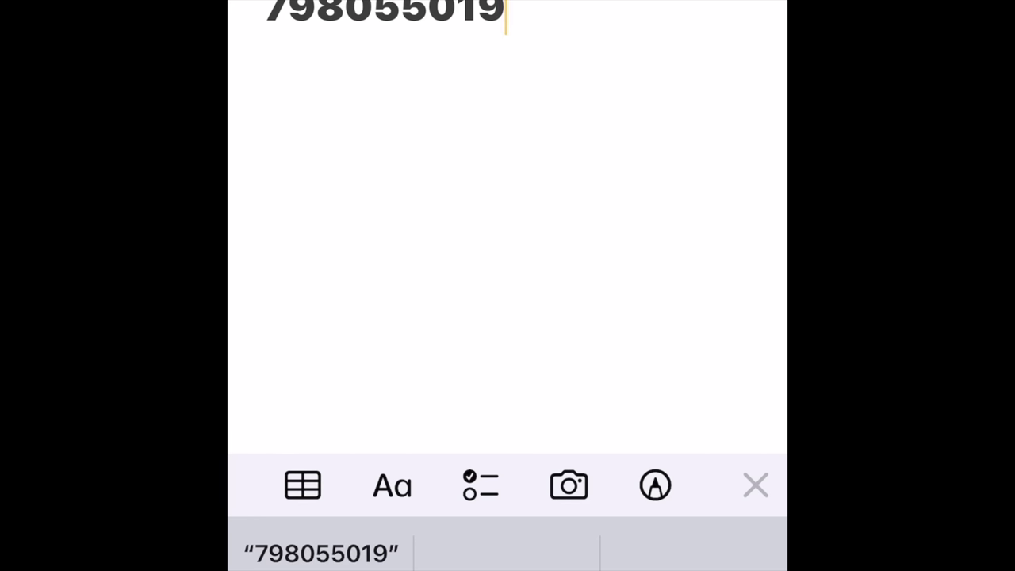
left_click(756, 485)
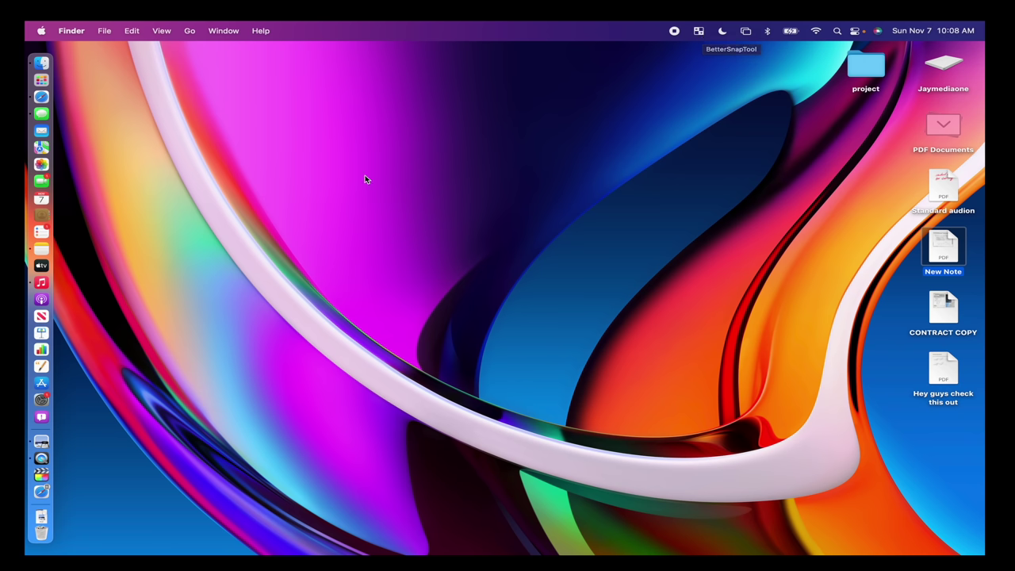
- View the BetterSnapTool options, and switch to the App Store to search for "better snap"
left_click(701, 33)
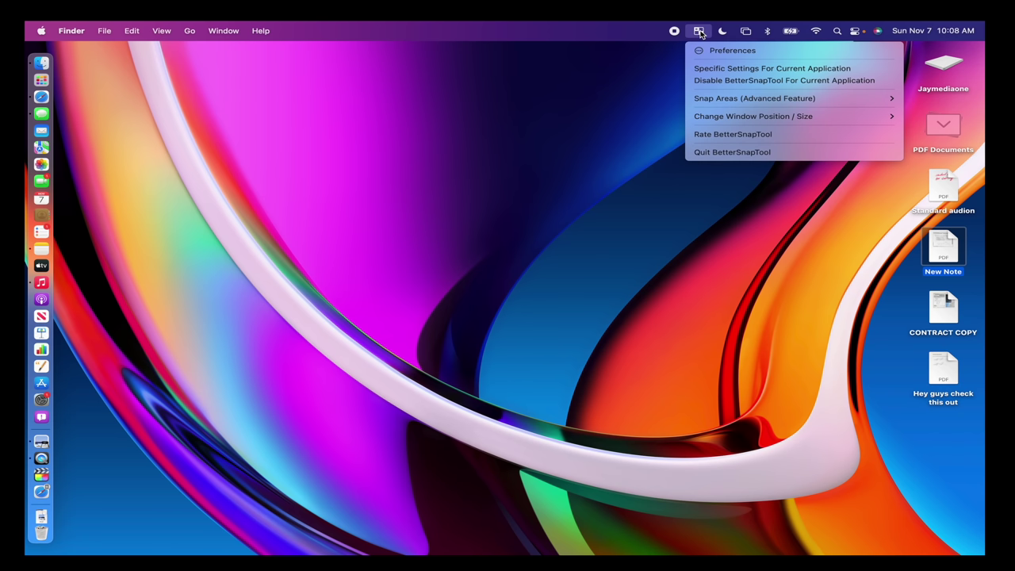
left_click(639, 114)
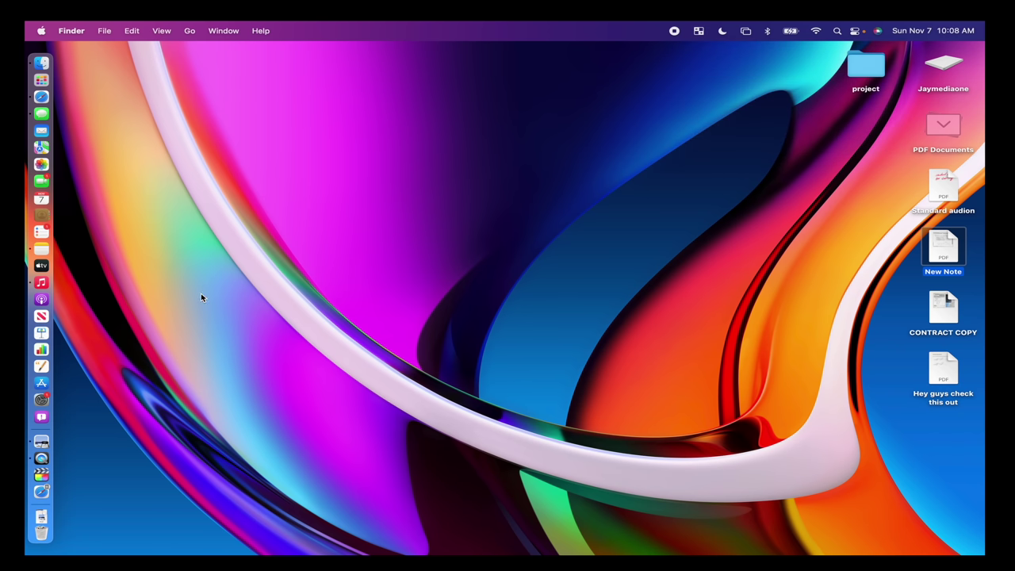
left_click(41, 384)
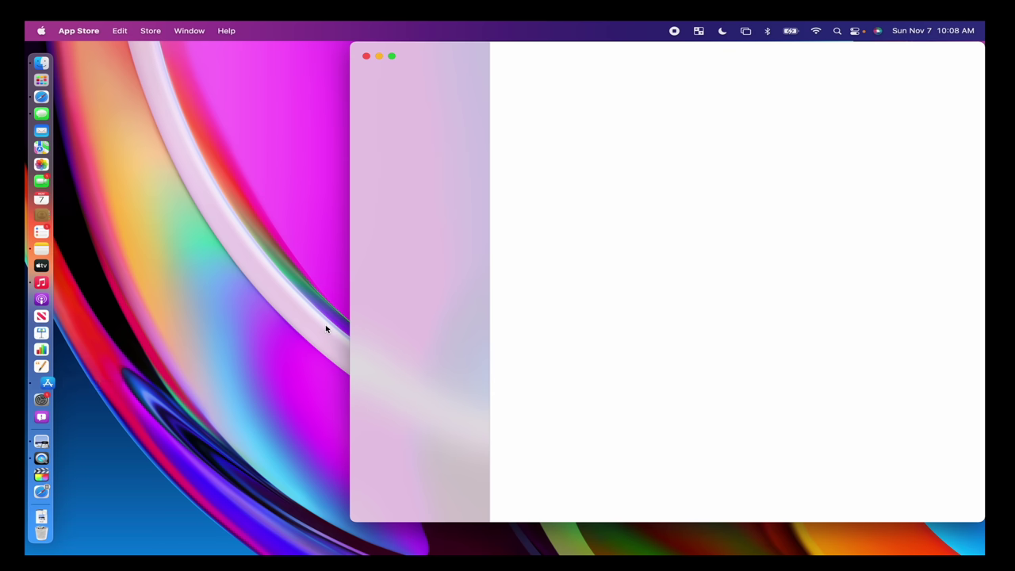
left_click(412, 77)
type("better snap")
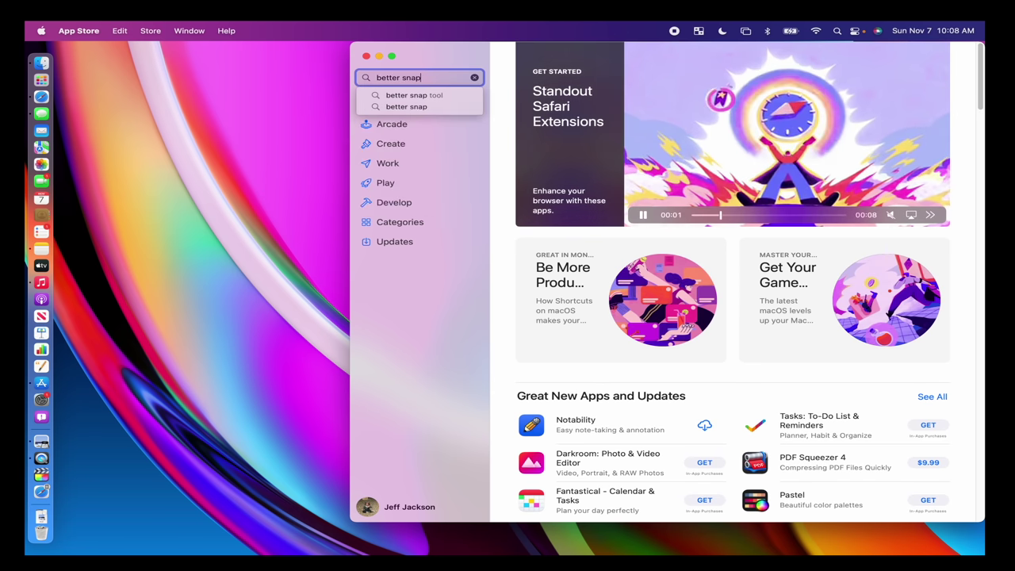
key("Return")
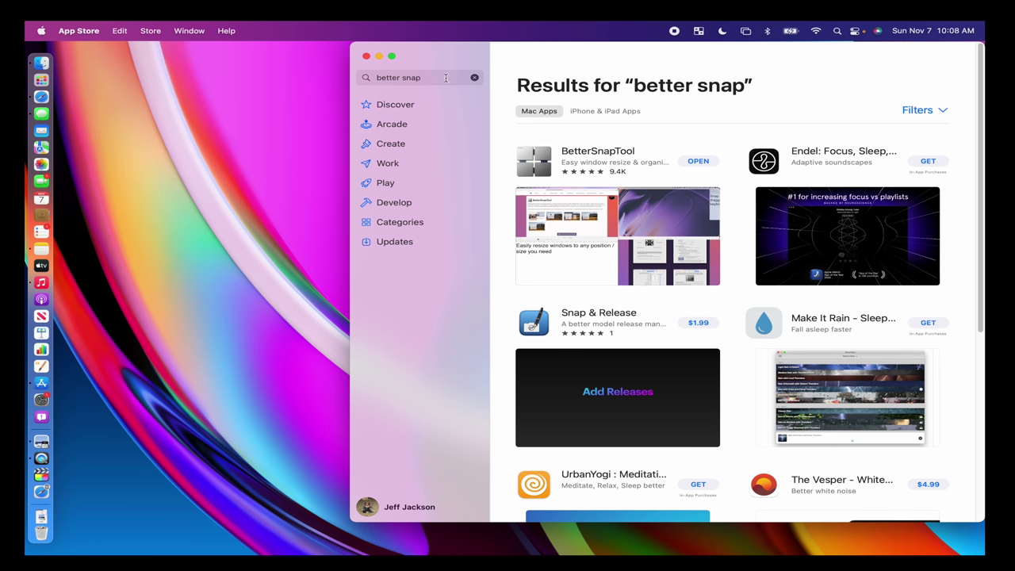
- Launch BetterSnapTool from the App Store results, close the store, and review its General Settings, Customizations and Keyboard Shortcuts pages
left_click(697, 161)
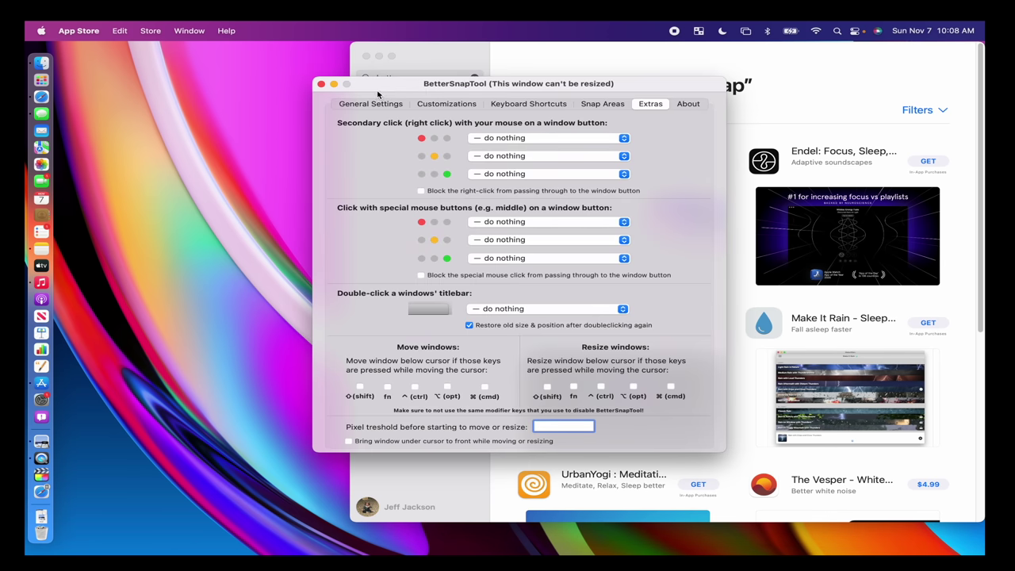
left_click(365, 55)
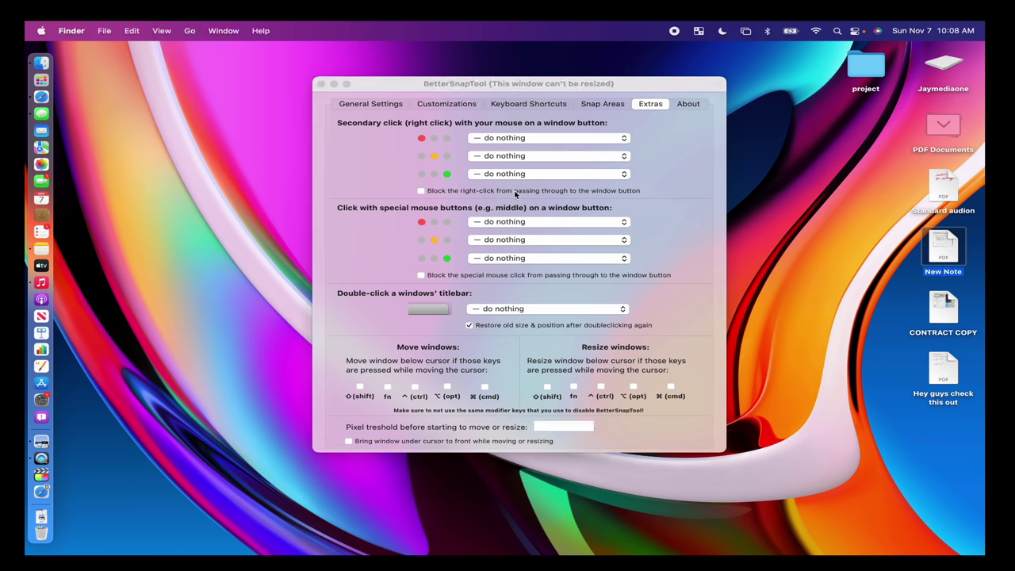
left_click(375, 107)
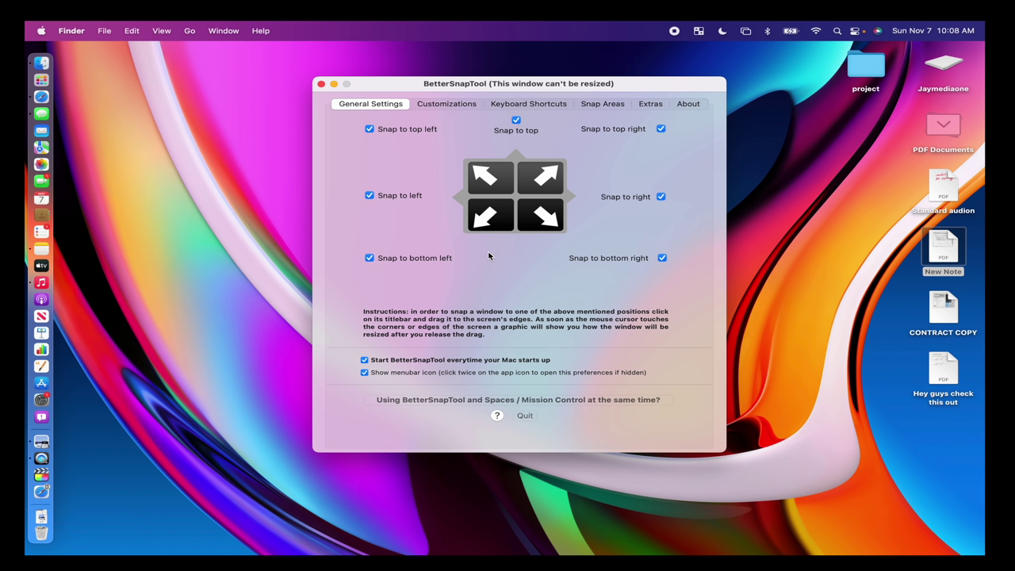
left_click(467, 104)
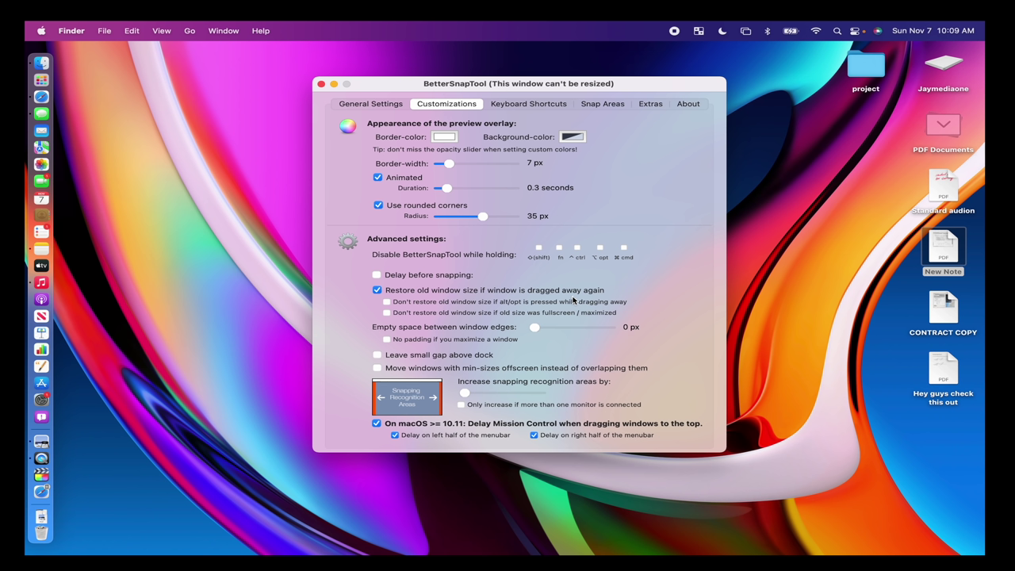
left_click(532, 105)
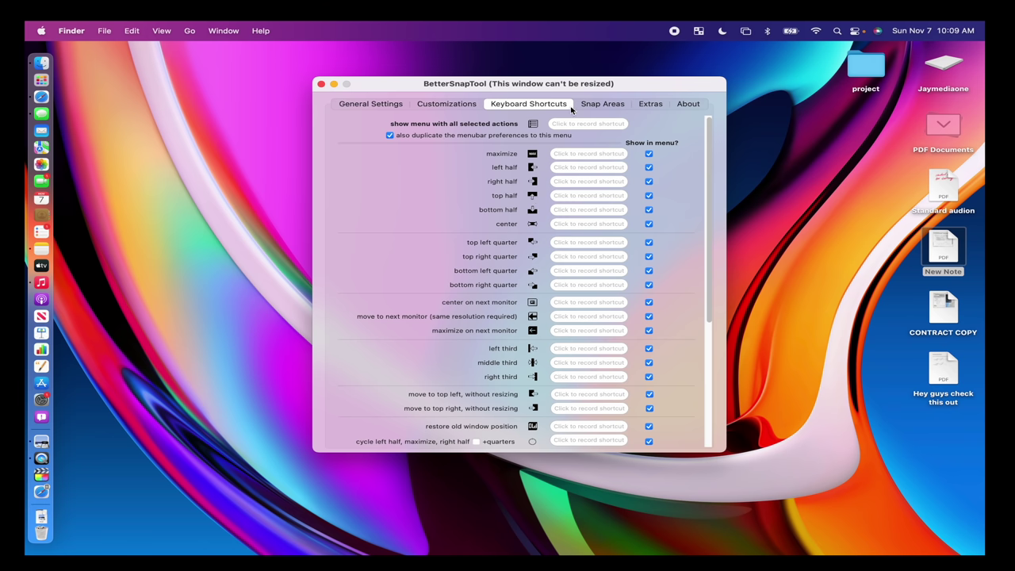
- Open Safari, snap its window to the right half of the screen, and snap a second Safari window to the left half
left_click(41, 97)
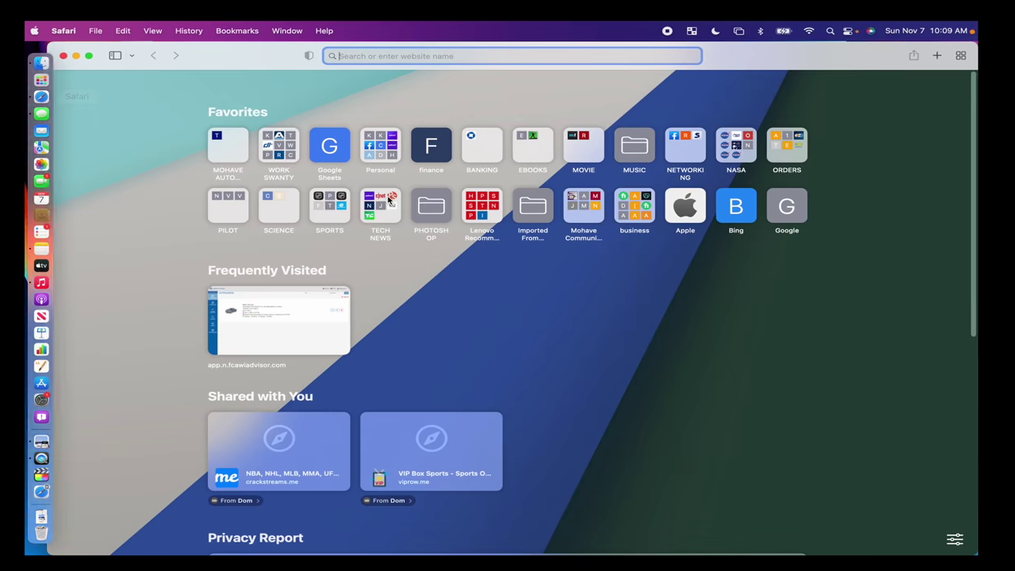
left_click_drag(719, 50, 981, 236)
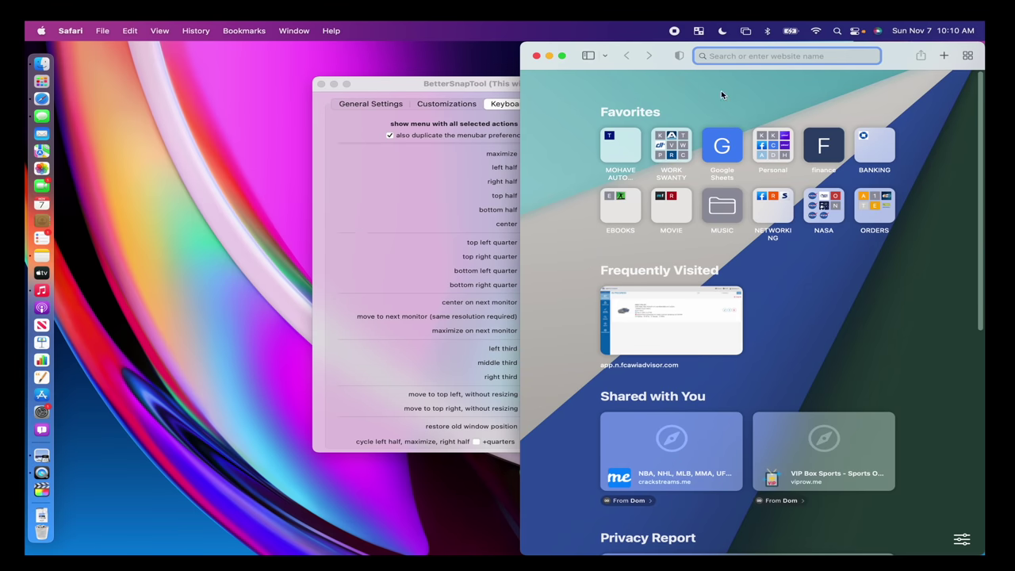
left_click(943, 55)
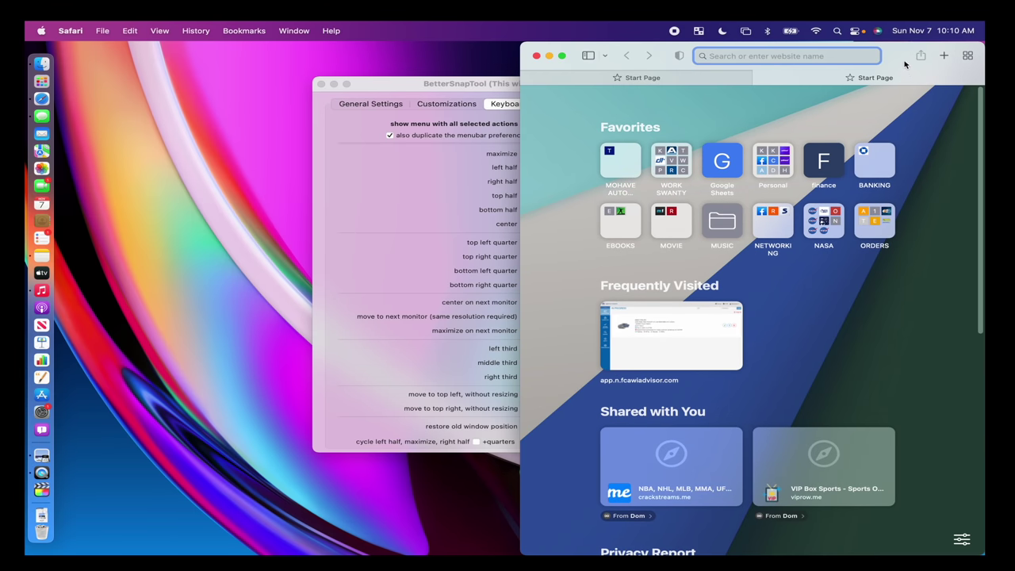
left_click_drag(896, 79, 95, 220)
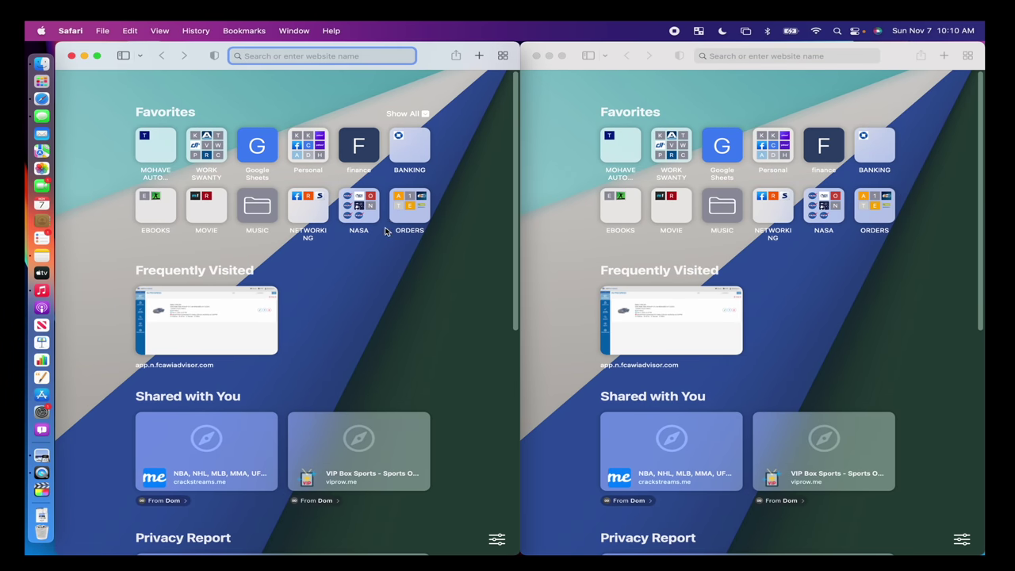
- Maximize the left Safari window by snapping it to the screen's upper edge, pull it free again, and close both Safari windows
left_click_drag(427, 69, 617, 25)
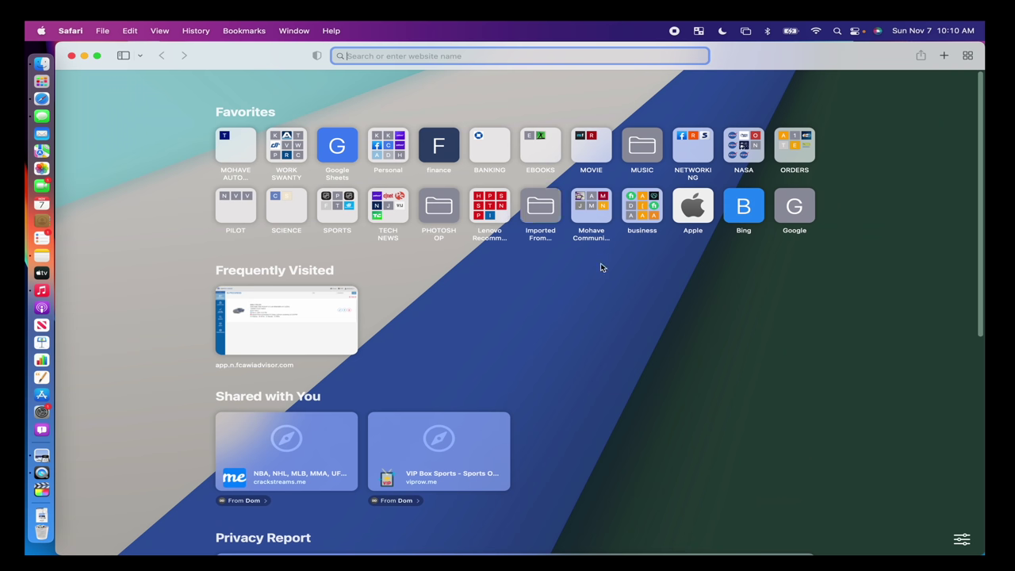
left_click_drag(267, 66, 341, 156)
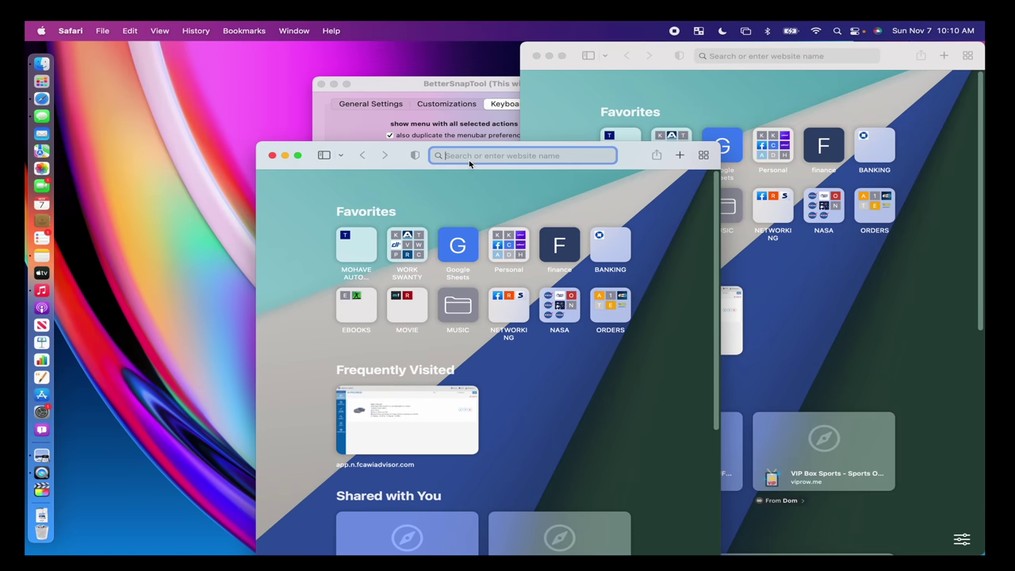
left_click(272, 156)
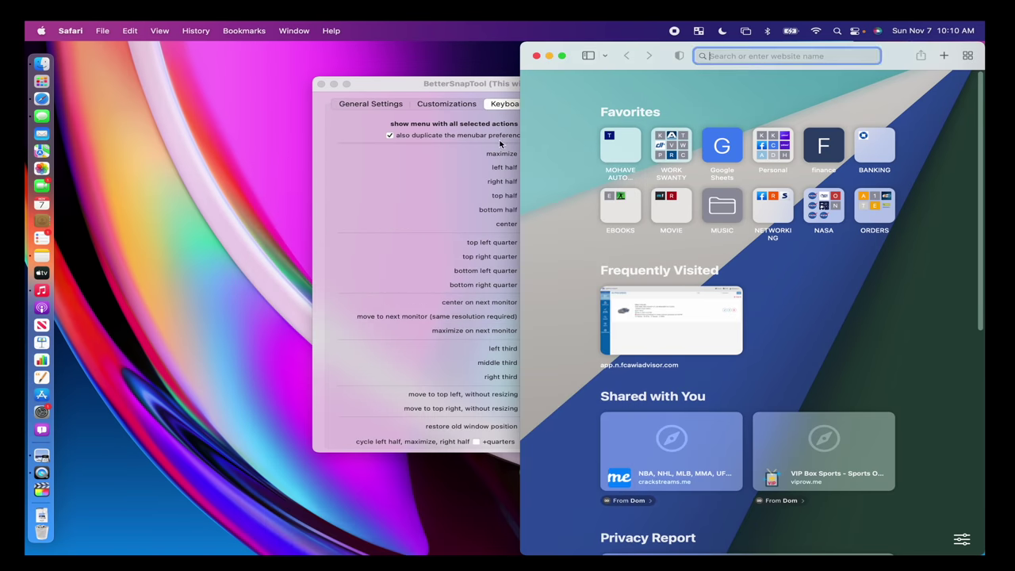
left_click(536, 56)
- Review the remaining BetterSnapTool keyboard shortcuts and the Snap Areas page, and close the preferences window
scroll(583, 341, "down", 3)
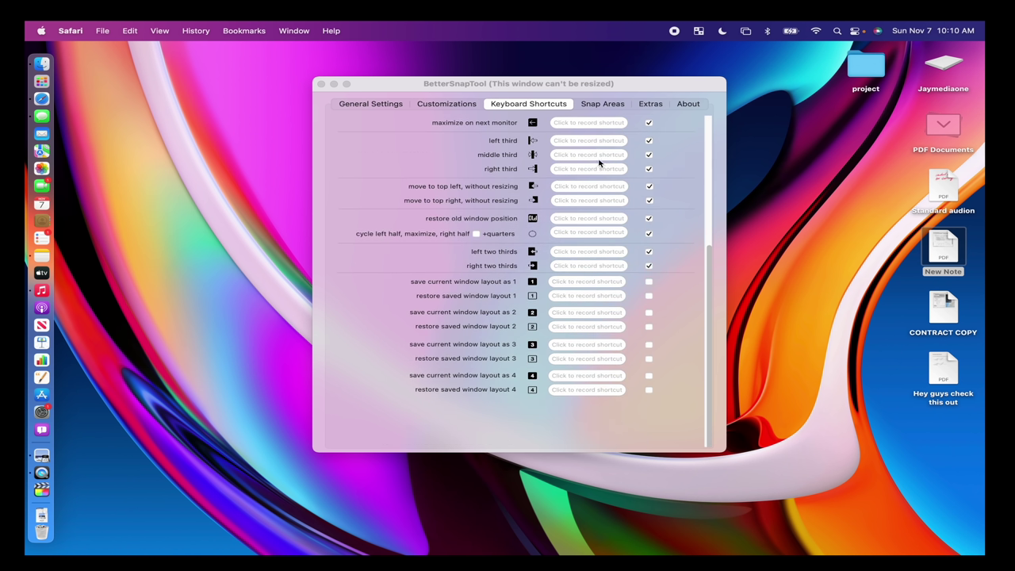
left_click(602, 103)
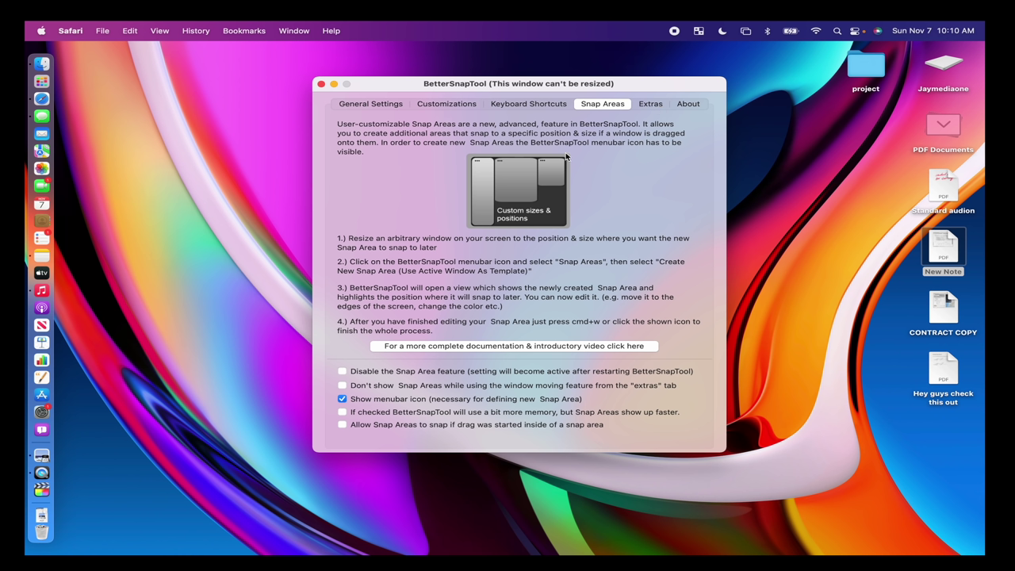
left_click(321, 84)
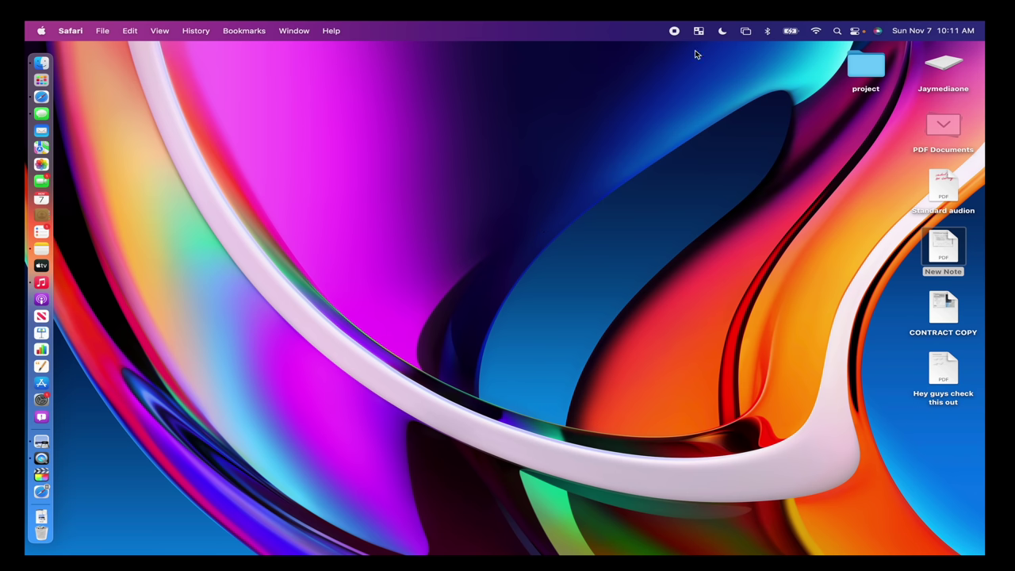
- View the Bluetooth, AirDrop and keyboard brightness options in Control Center, and raise the sound volume slightly
left_click(858, 31)
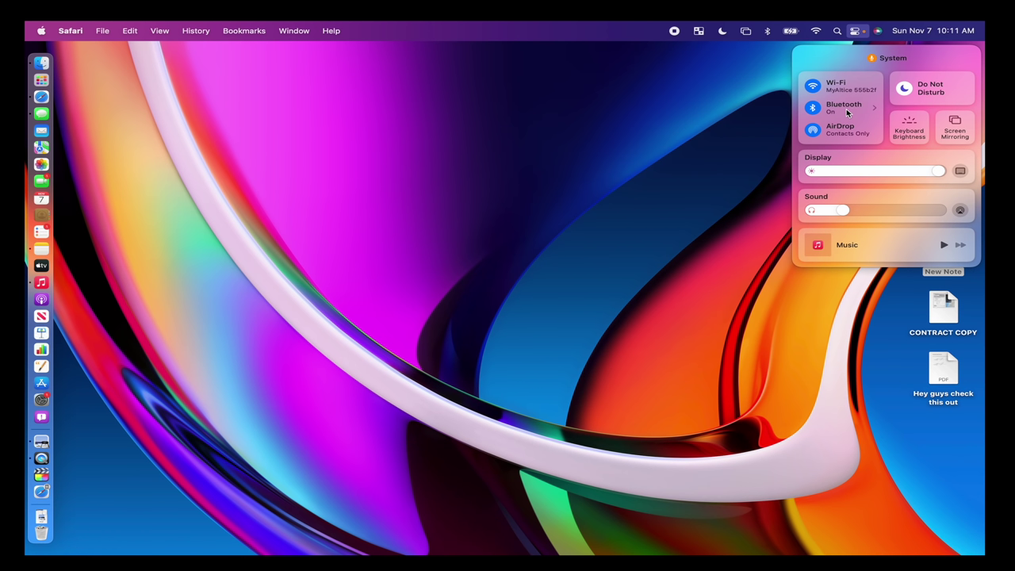
left_click(847, 113)
left_click(834, 63)
left_click(845, 136)
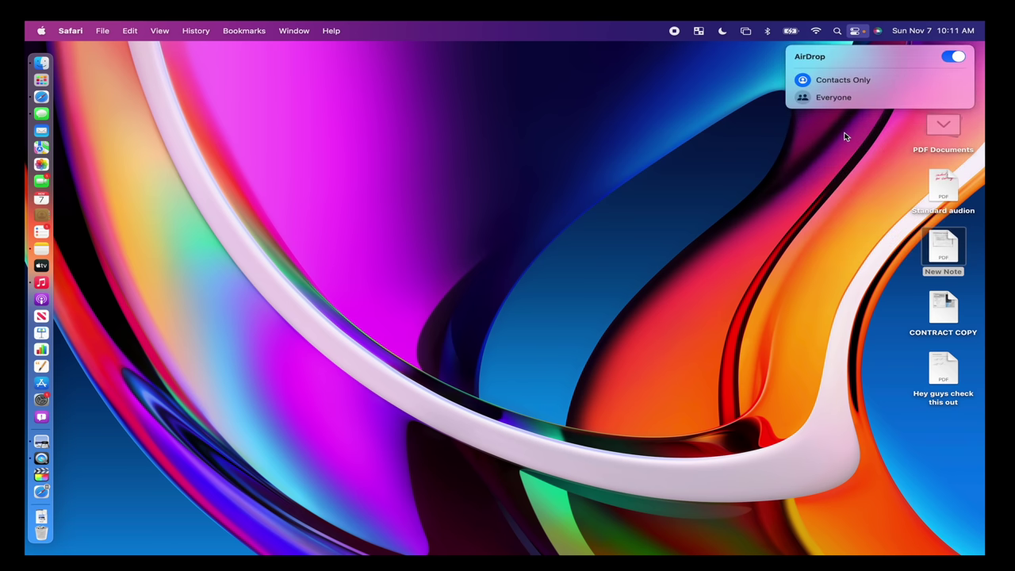
left_click(833, 61)
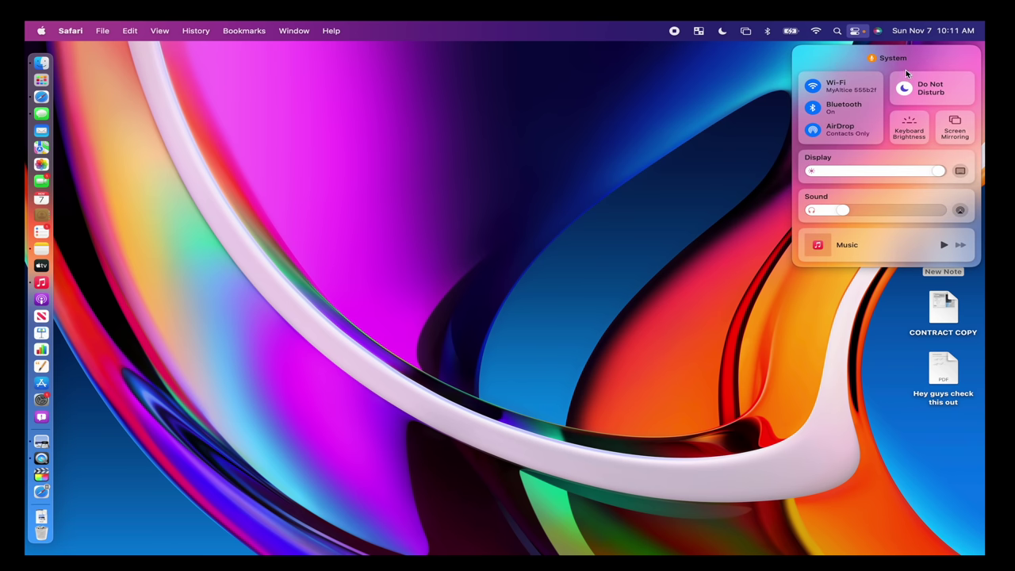
left_click(905, 139)
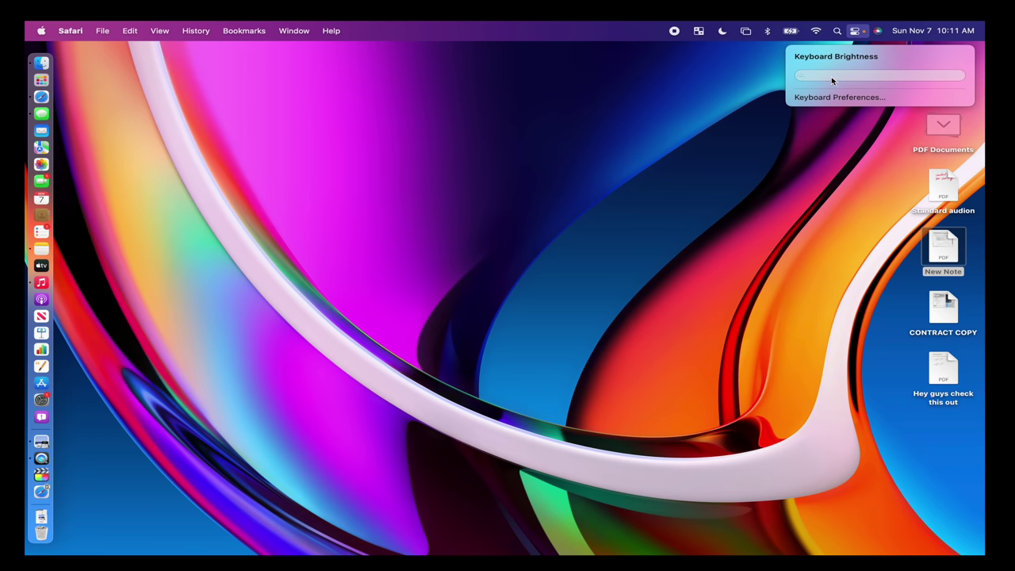
left_click(858, 36)
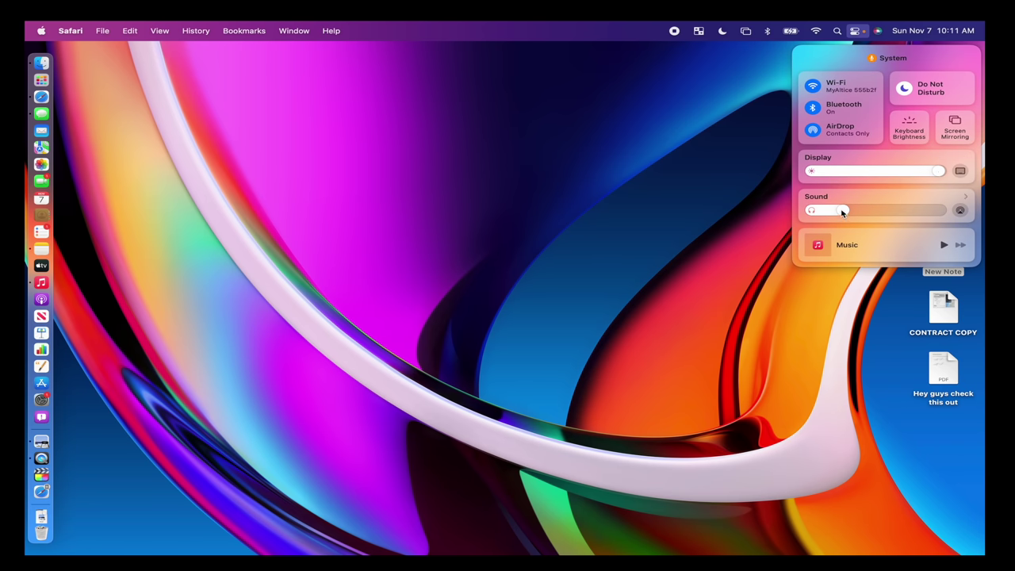
mouse_move(843, 210)
left_mouse_down()
mouse_move(865, 212)
mouse_move(849, 211)
left_mouse_up()
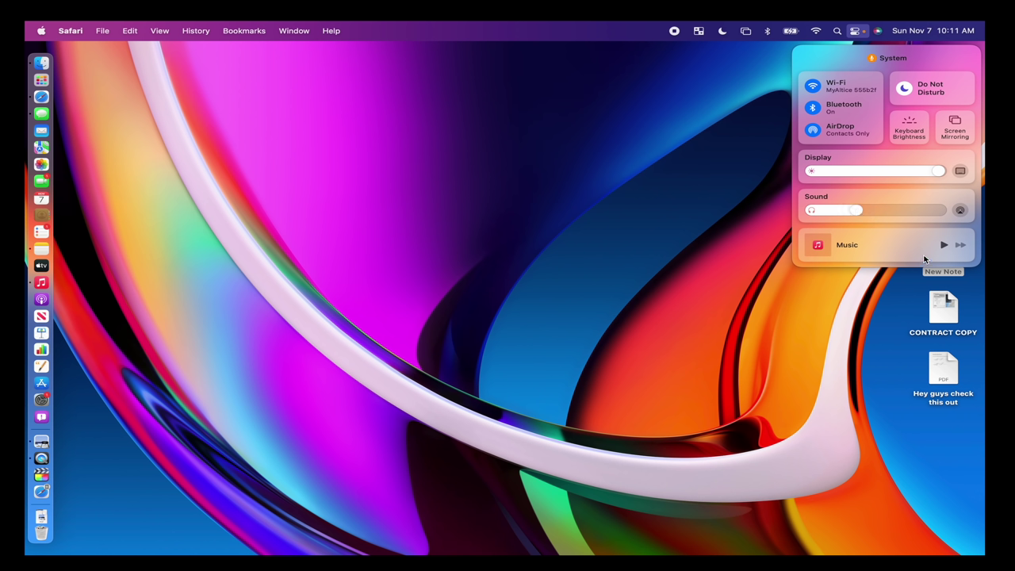
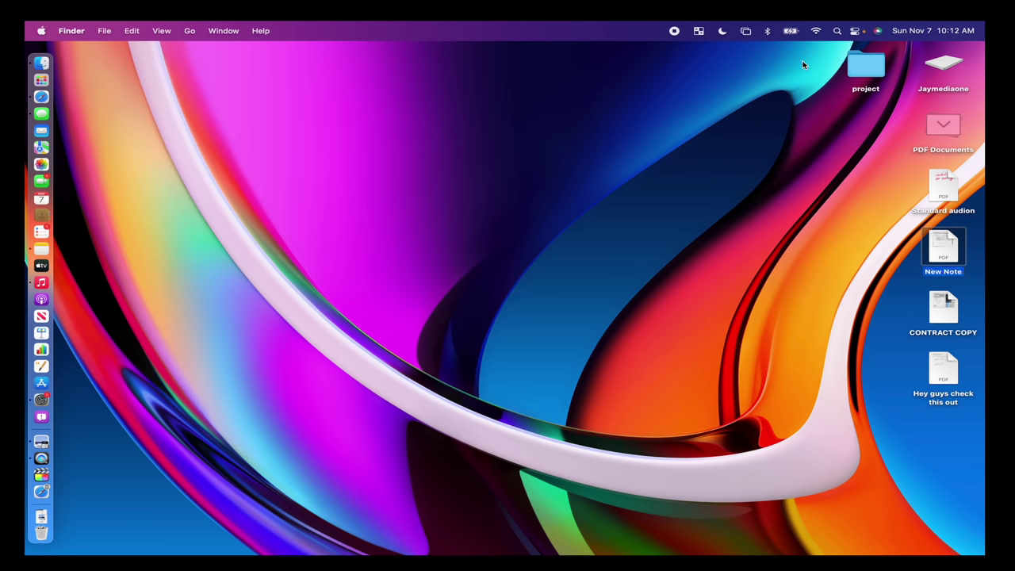
- Bring up Siri and dismiss it
left_click(877, 32)
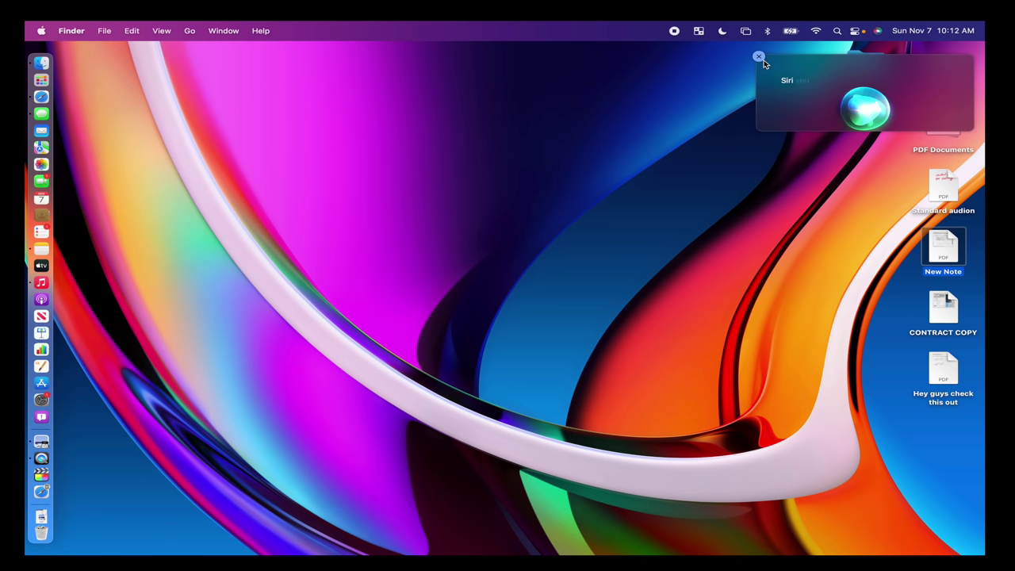
left_click(759, 57)
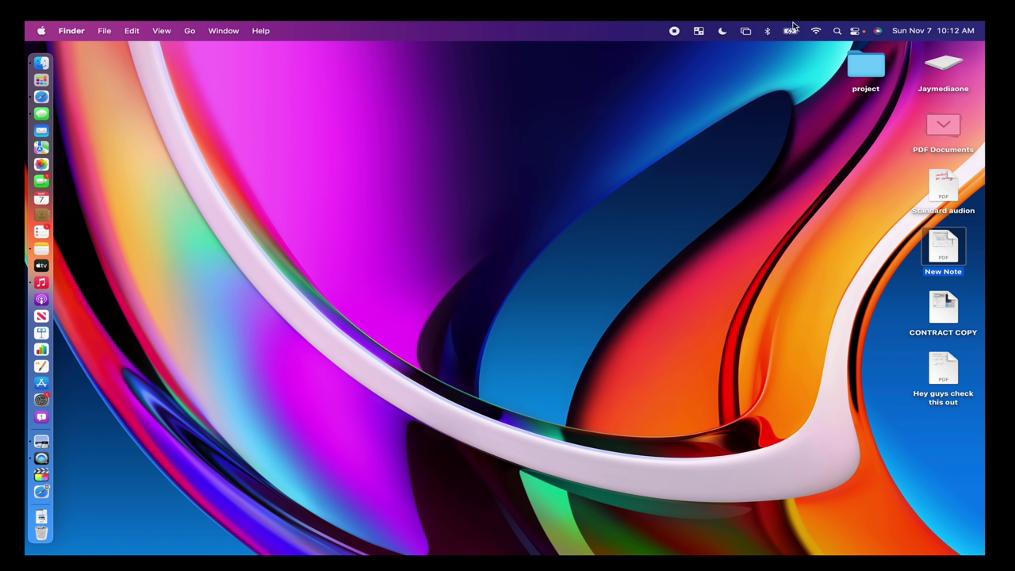
- In Control Center's Display settings, turn Dark Mode on and back off, and do the same with Night Shift
left_click(854, 31)
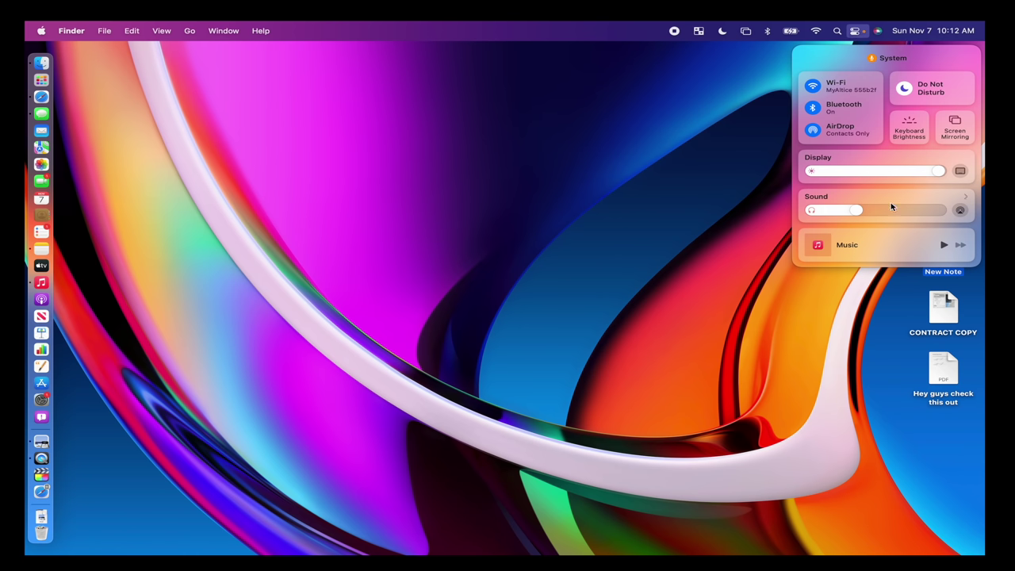
left_click(888, 161)
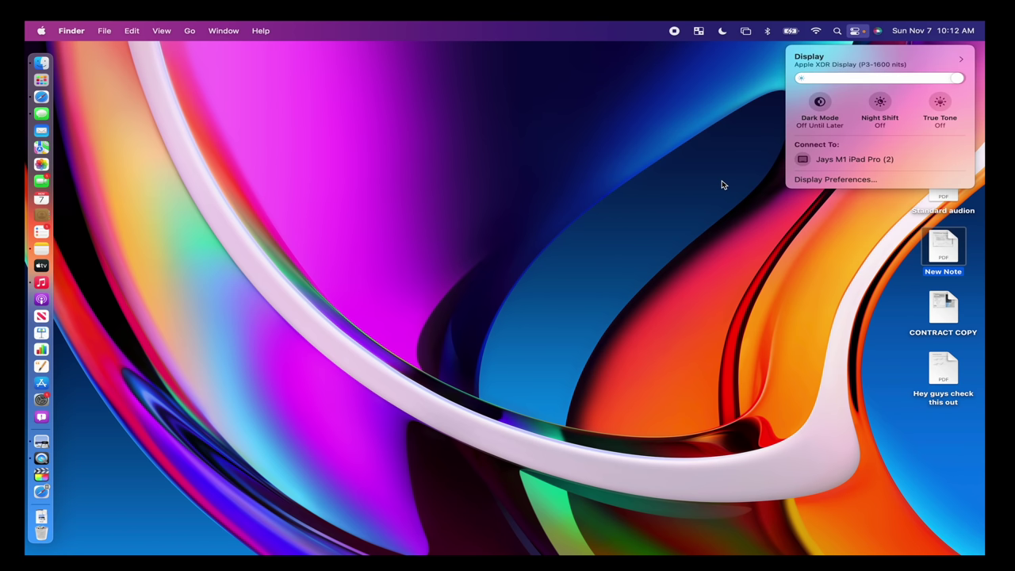
left_click(820, 103)
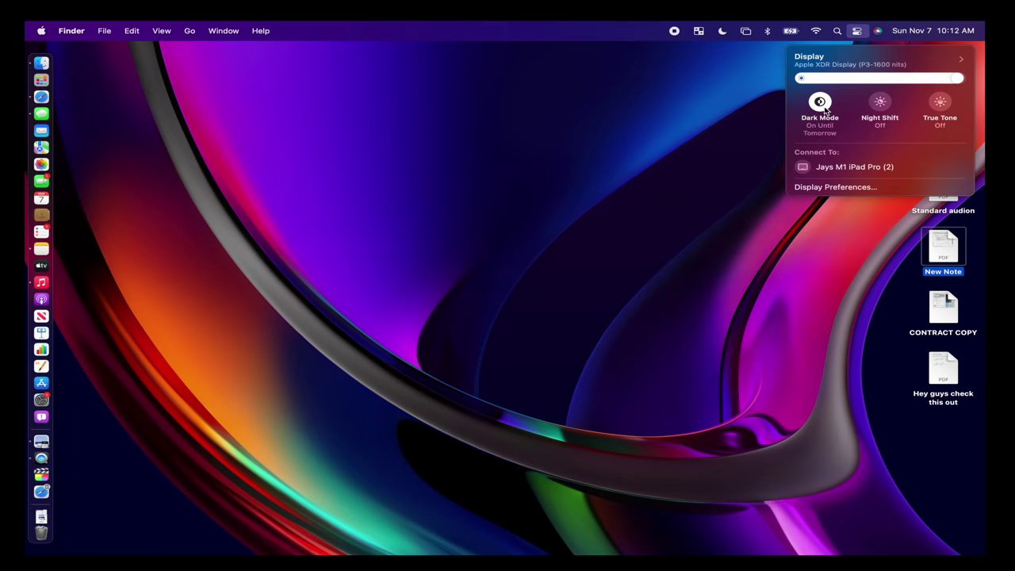
left_click(825, 109)
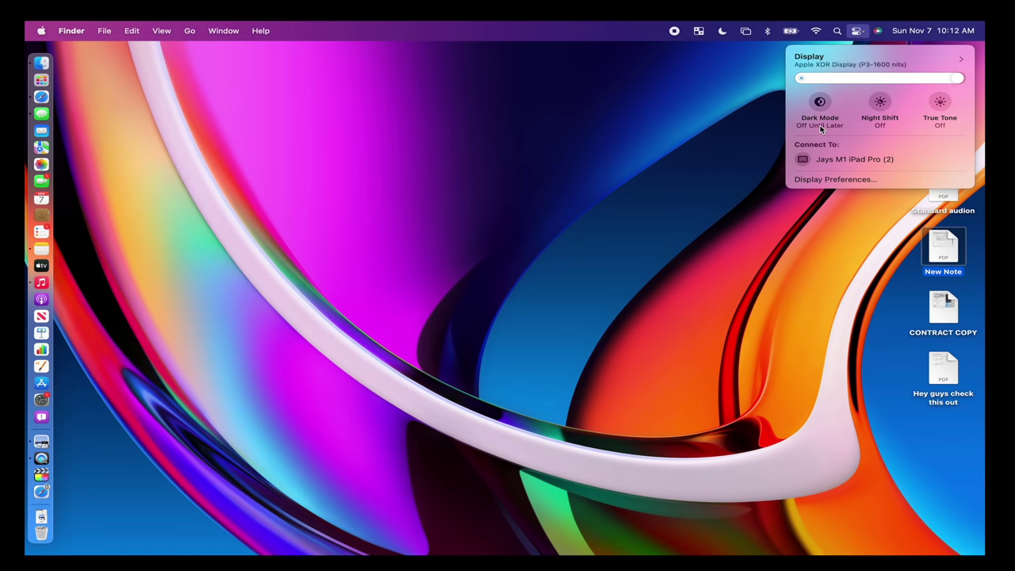
left_click(887, 107)
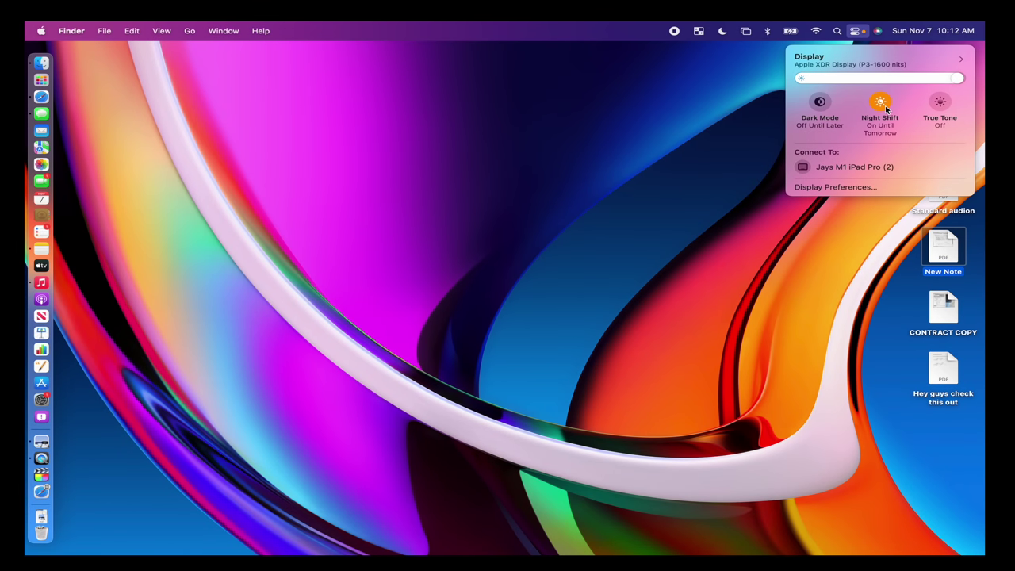
left_click(887, 107)
- Turn on True Tone for the display and close the display settings
left_click(940, 103)
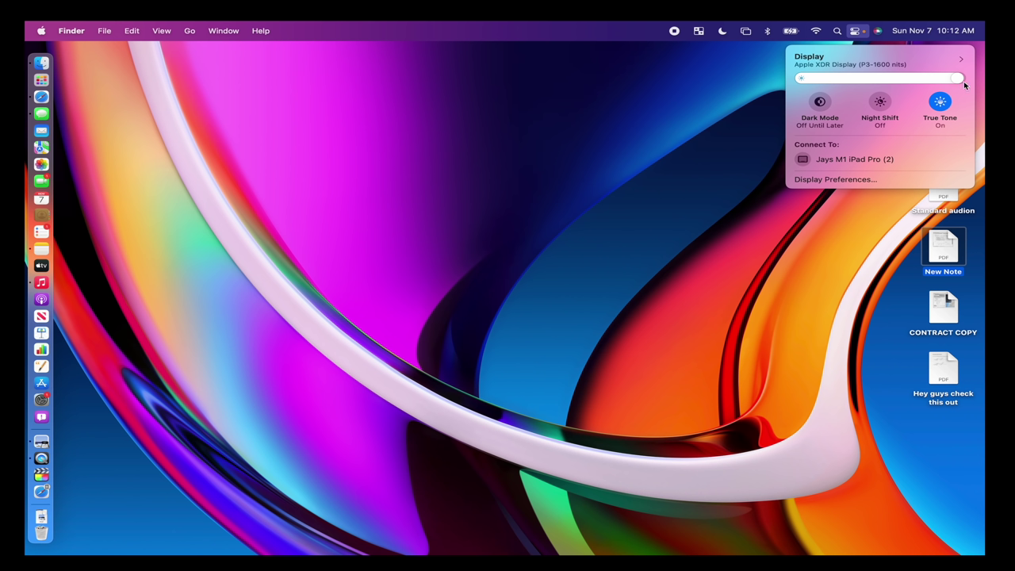
mouse_move(961, 82)
left_mouse_down()
mouse_move(813, 83)
mouse_move(959, 82)
left_mouse_up()
left_click(707, 146)
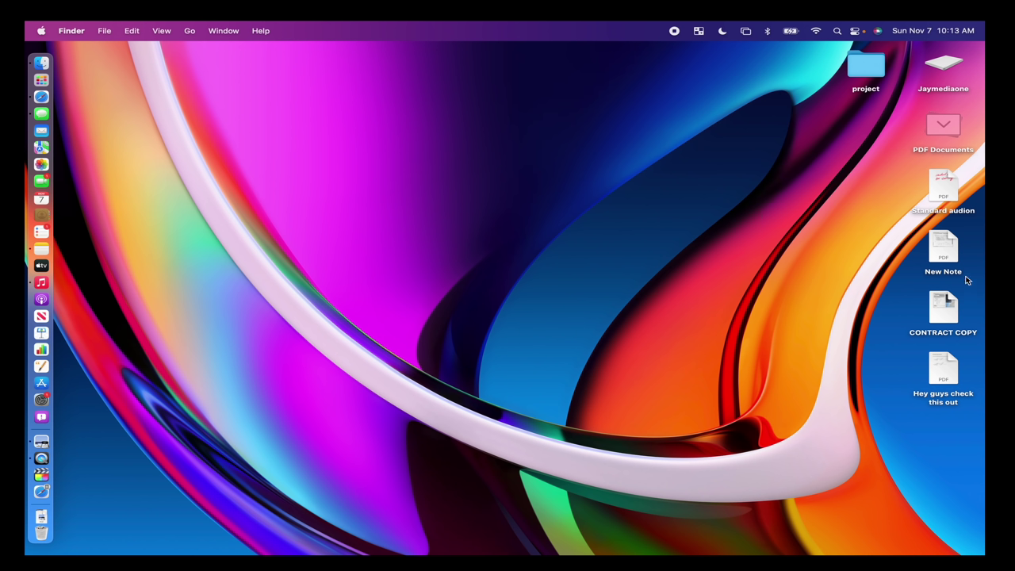
- Rename the New Note PDF on the desktop to "jays note"
left_click(931, 261)
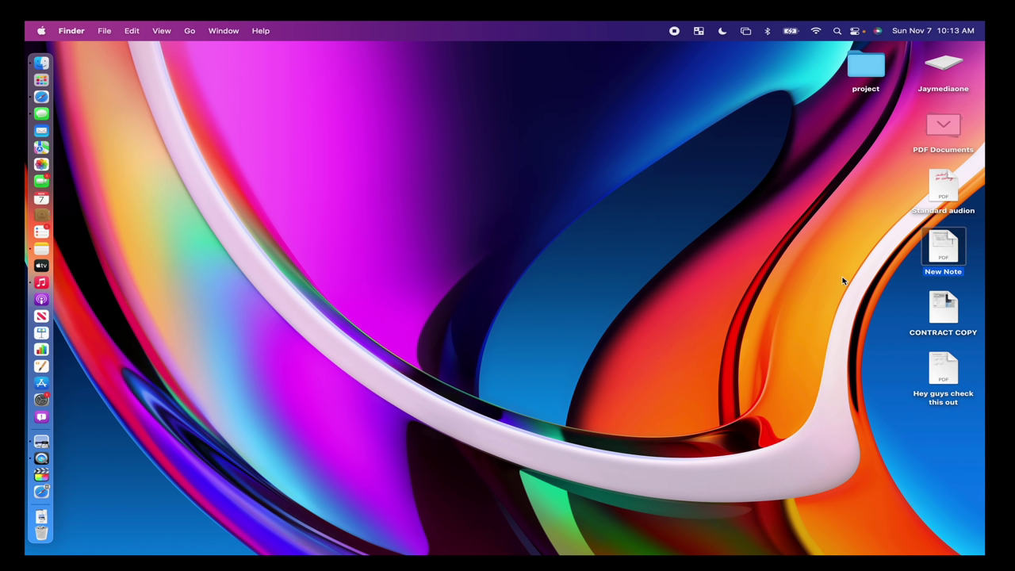
key("Return")
type("jays note")
key("Return")
- Check the renamed PDF's context options, enter "jays note" as its name once more, and deselect the file
right_click(955, 250)
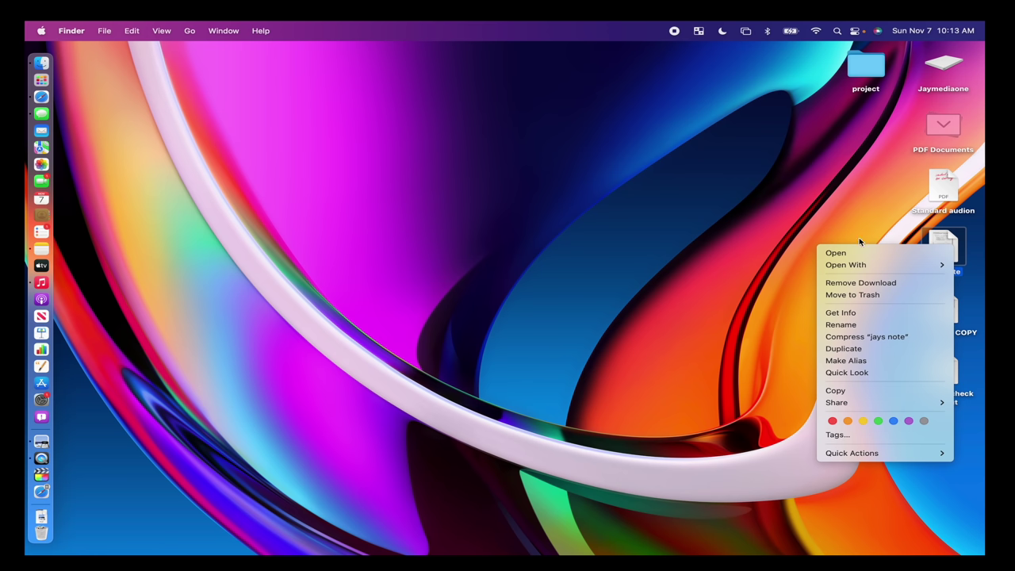
key("Escape")
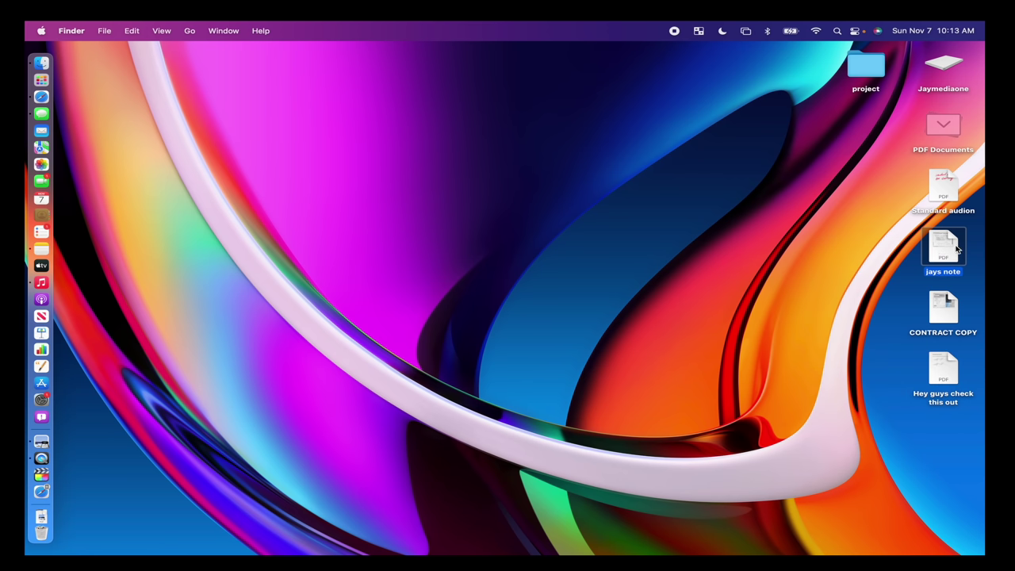
key("Return")
type("jays note")
key("Return")
left_click(738, 286)
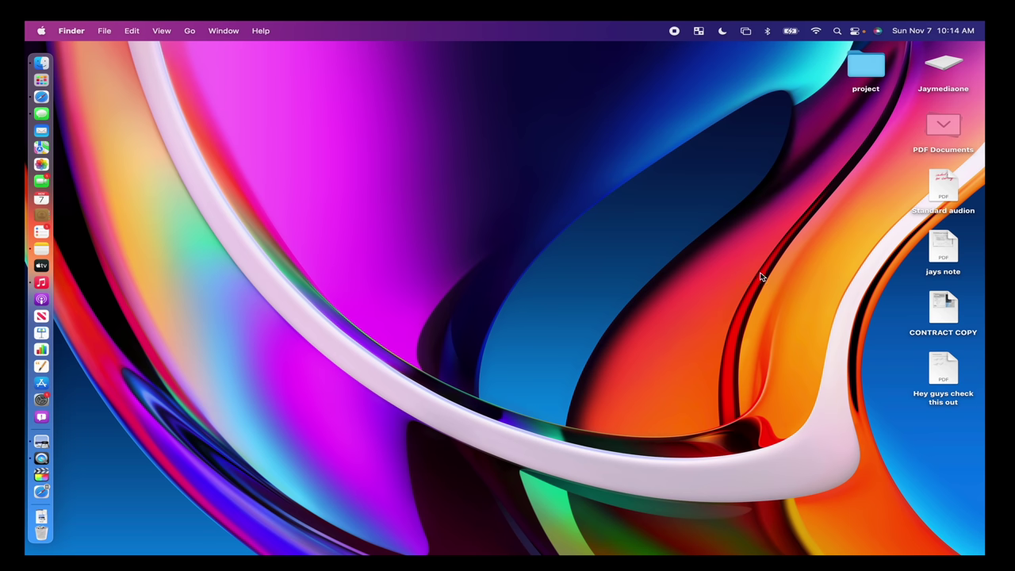
- Open the Standard audion PDF from the desktop, show its markup tools, and view the options for creating a signature
double_click(944, 198)
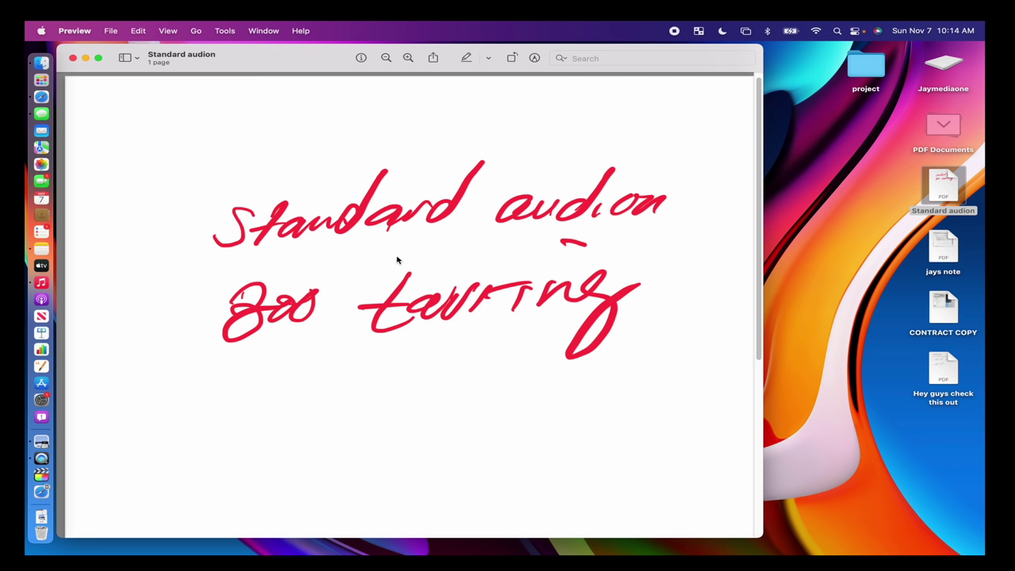
left_click_drag(320, 65, 382, 61)
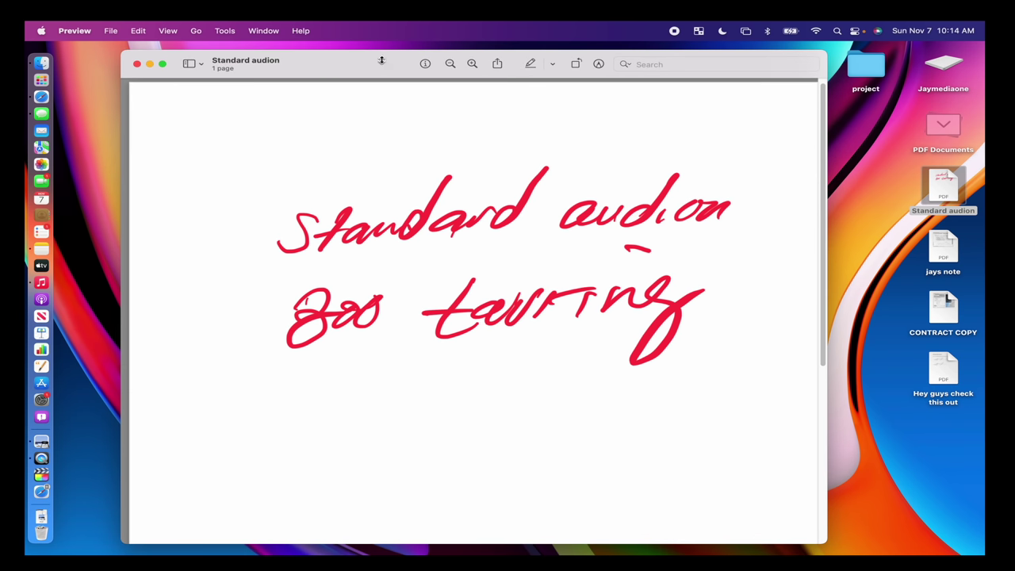
left_click(598, 64)
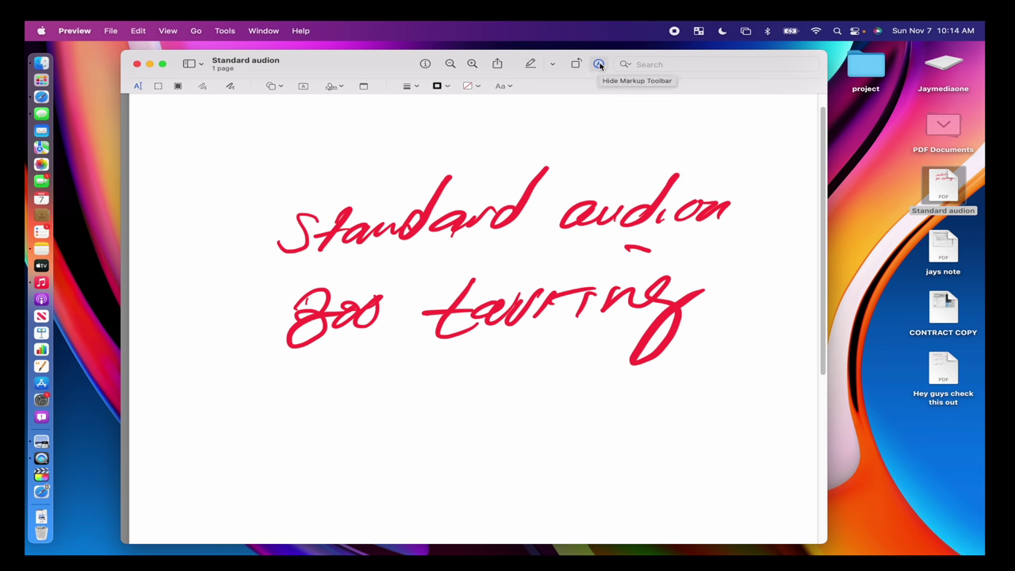
left_click(337, 87)
mouse_move(328, 130)
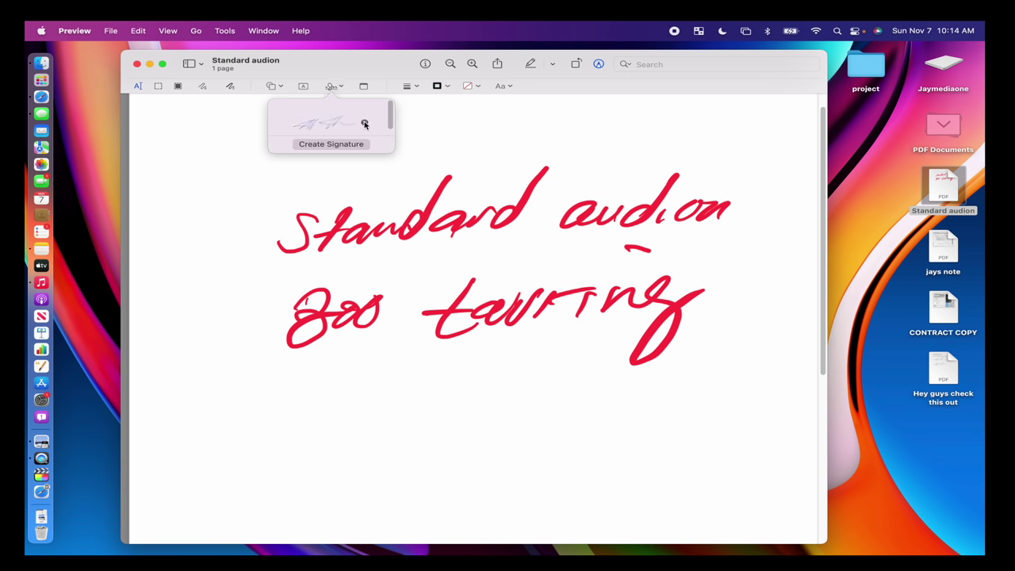
left_click(330, 144)
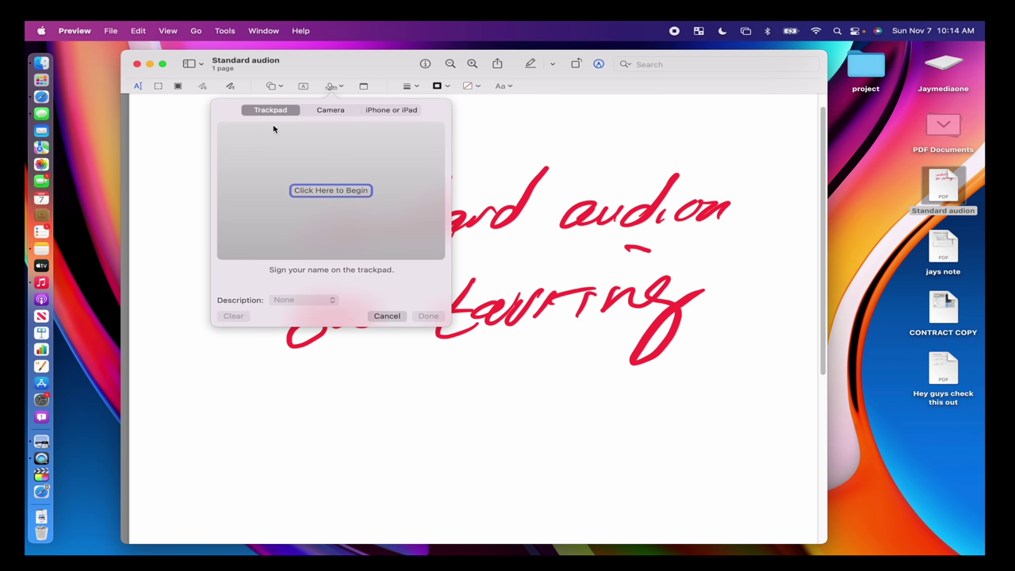
left_click(333, 90)
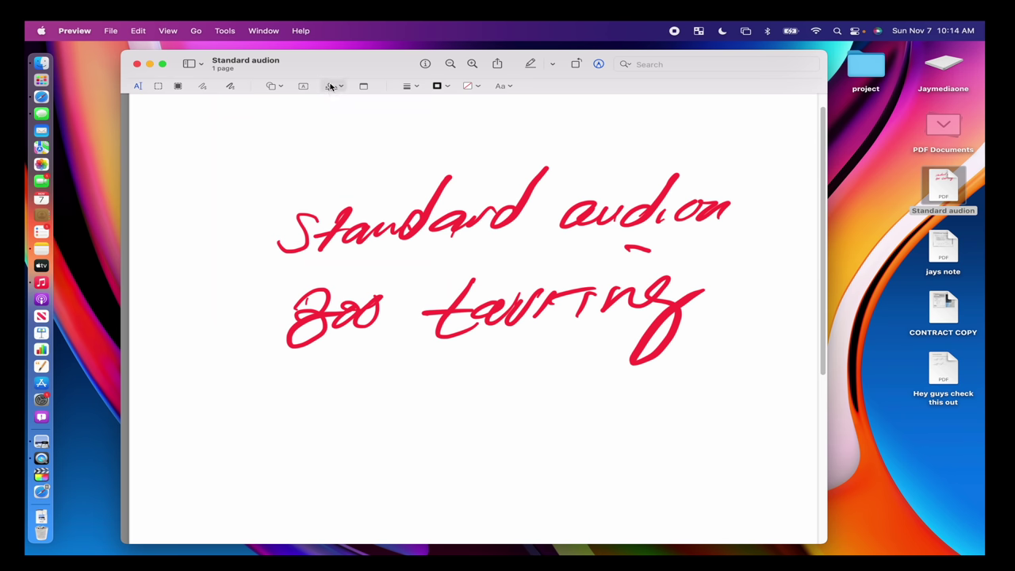
- Insert the saved signature into the PDF, enlarge it, and place it just below the second line of red handwriting
left_click(333, 89)
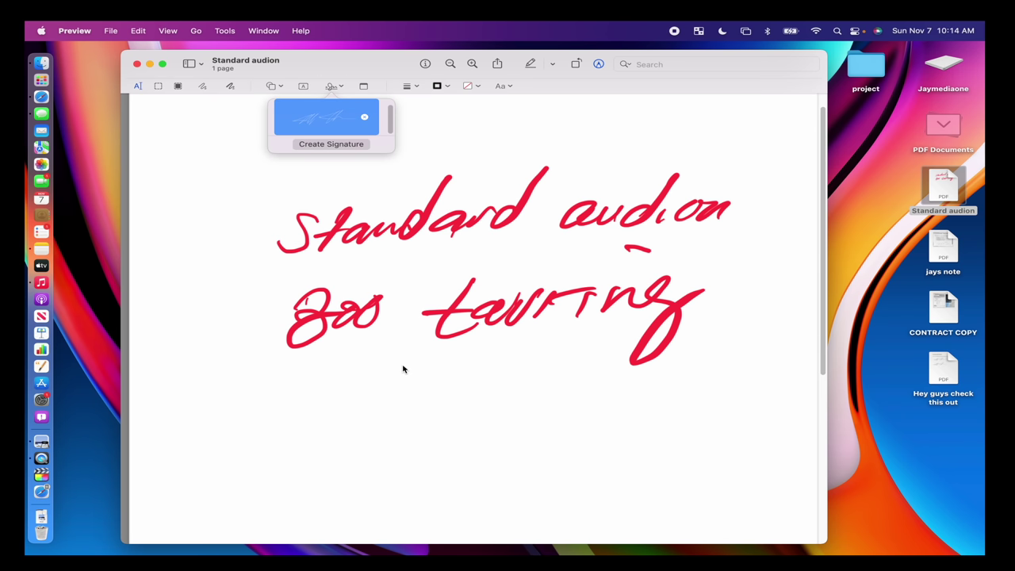
left_click(326, 117)
mouse_move(472, 317)
left_mouse_down()
mouse_move(461, 417)
mouse_move(415, 402)
left_mouse_up()
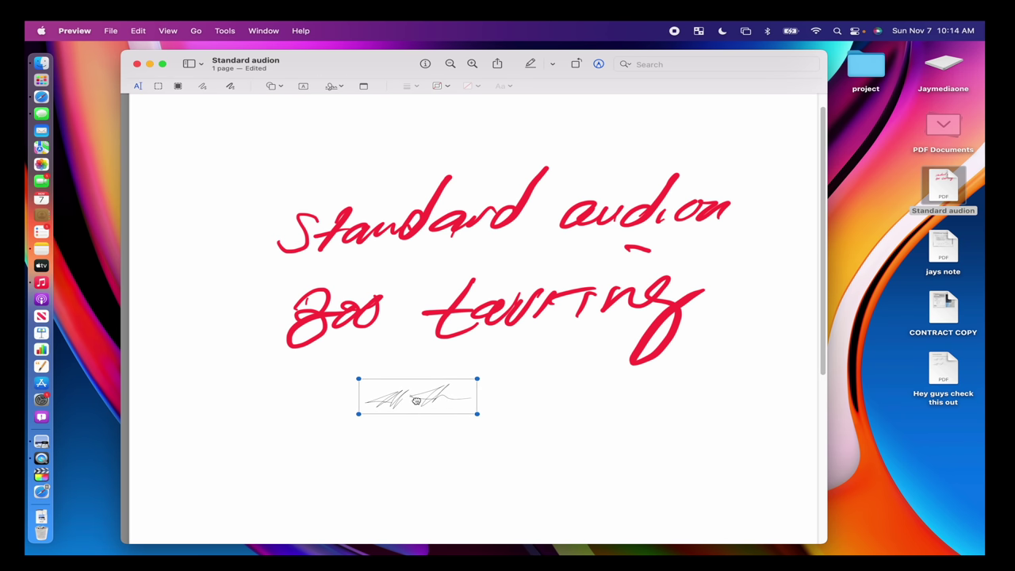
mouse_move(476, 413)
left_mouse_down()
mouse_move(603, 503)
mouse_move(748, 530)
mouse_move(564, 442)
mouse_move(621, 457)
left_mouse_up()
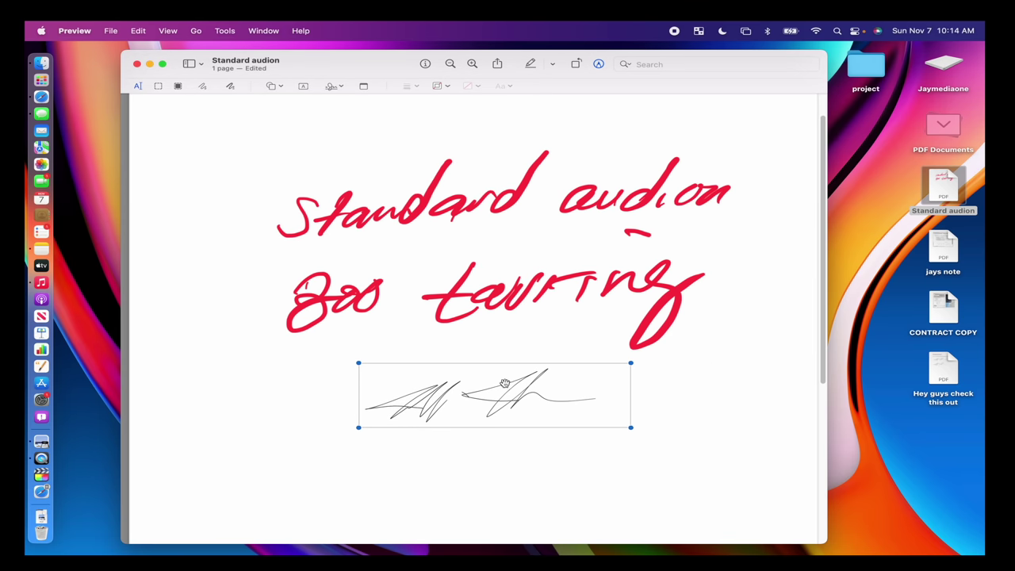
mouse_move(504, 382)
left_mouse_down()
mouse_move(419, 350)
mouse_move(512, 356)
left_mouse_up()
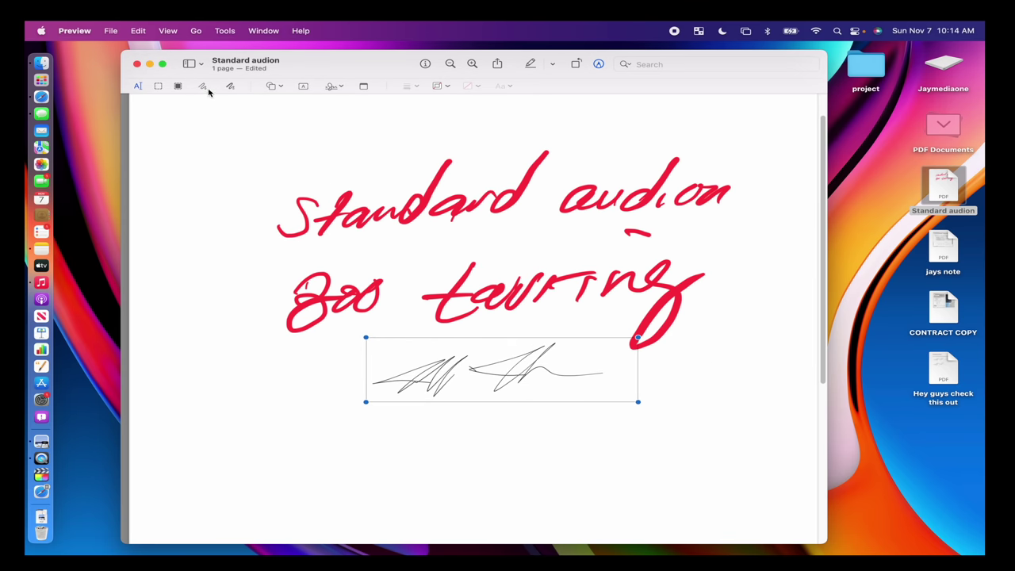
- Close the signed PDF, reopen Standard audion to check the signature, and close it again
left_click(137, 64)
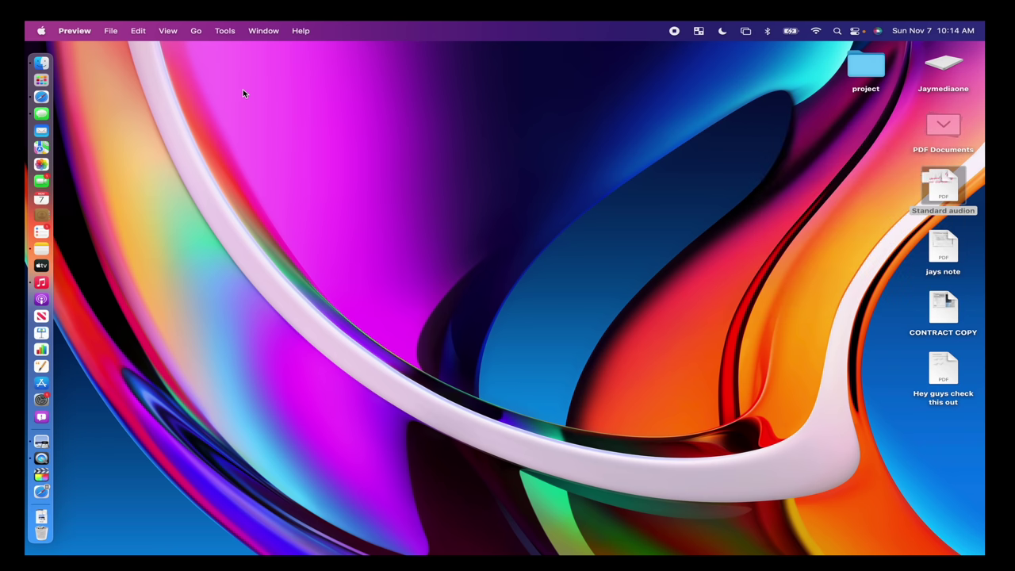
double_click(956, 205)
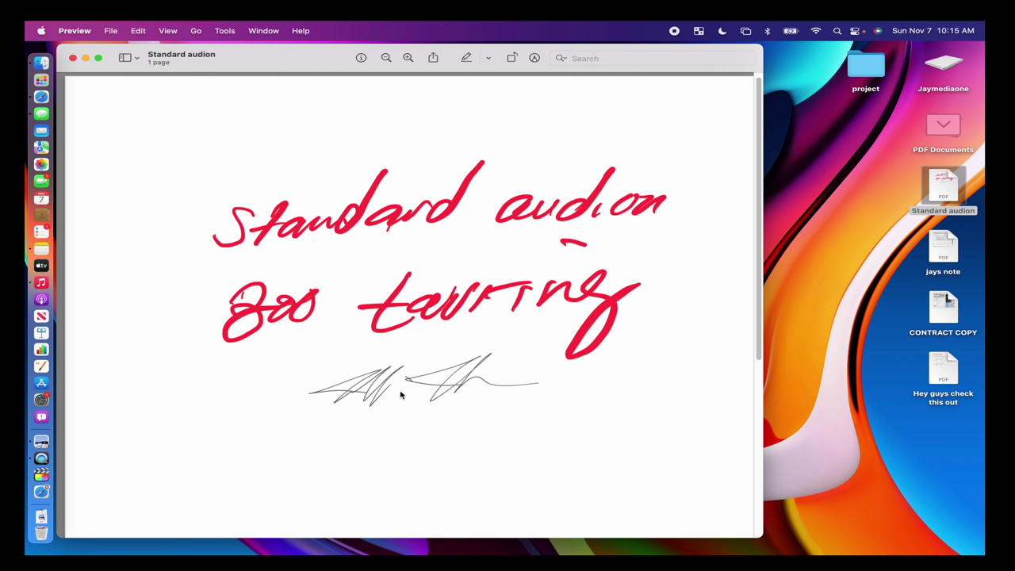
left_click(73, 59)
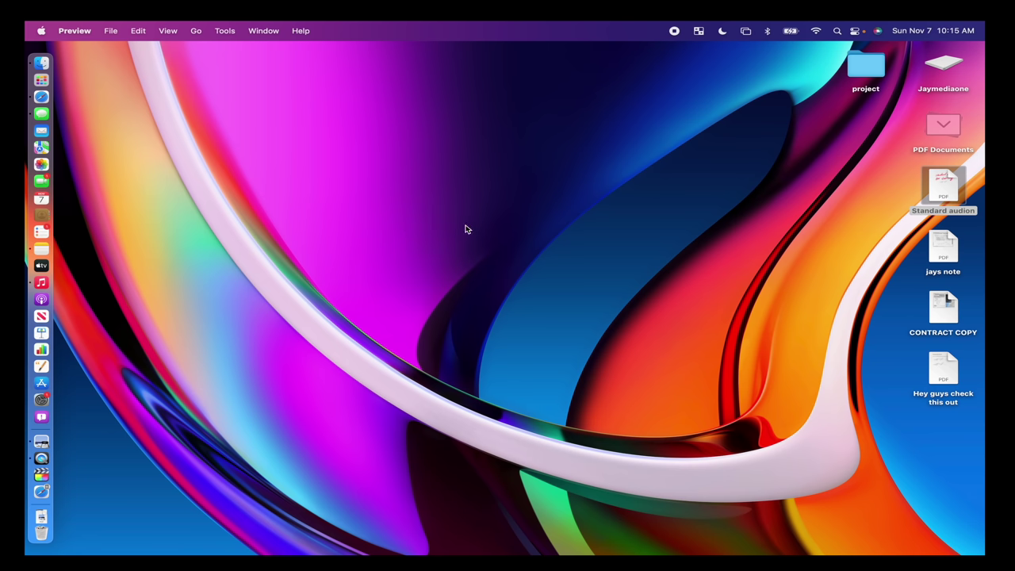
- Request a sketch import from the M1 iPad Pro to the desktop, and cancel the request
right_click(499, 179)
mouse_move(544, 279)
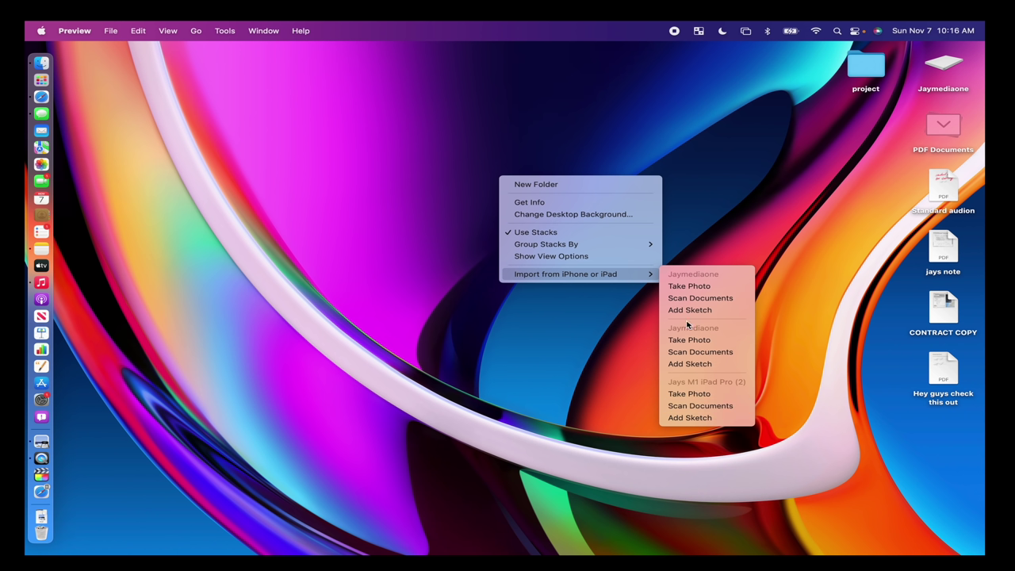
left_click(707, 418)
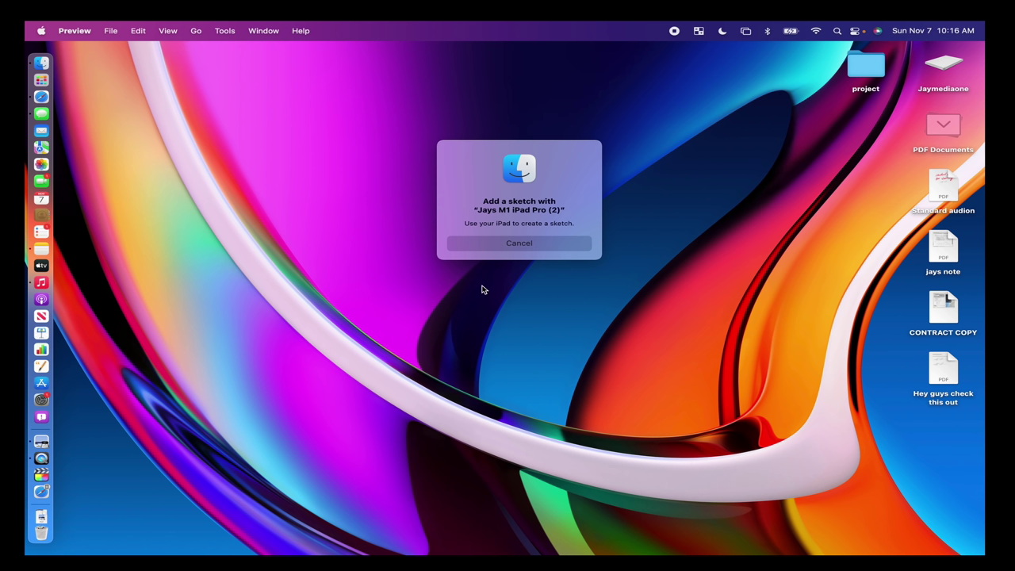
left_click(518, 243)
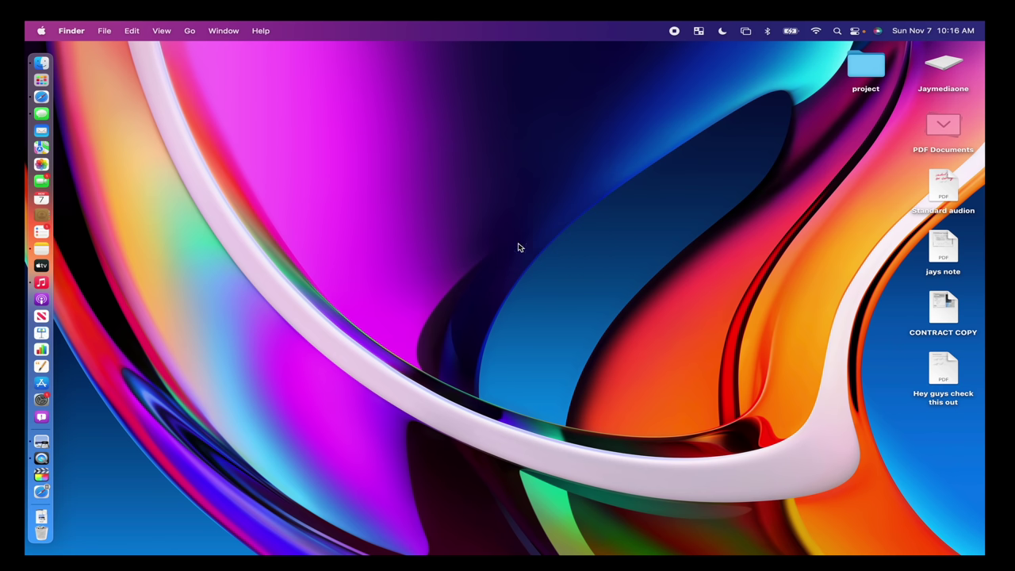
- Request a photo import from the M1 iPad Pro's camera to the desktop, and cancel the request
right_click(478, 236)
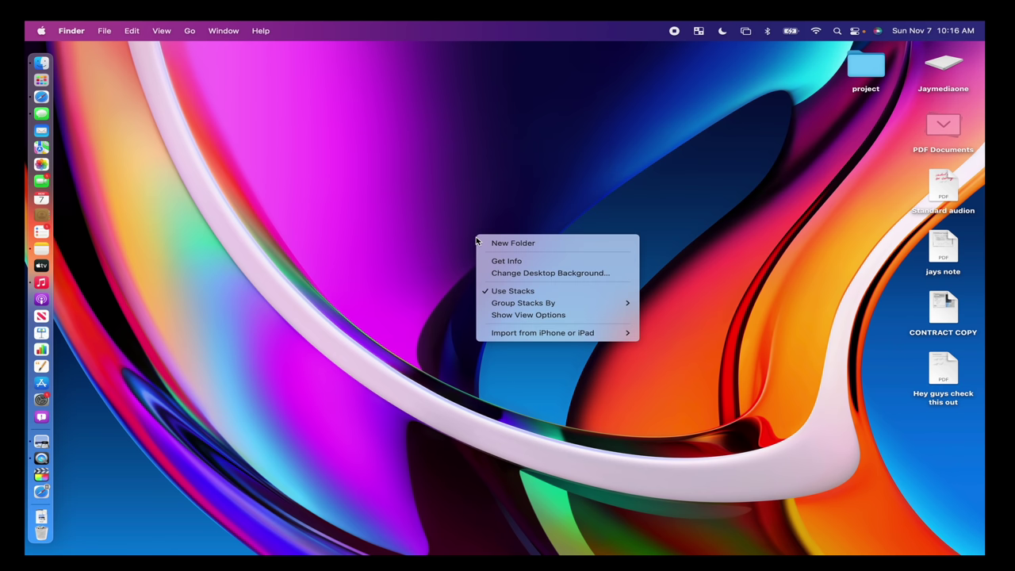
mouse_move(552, 334)
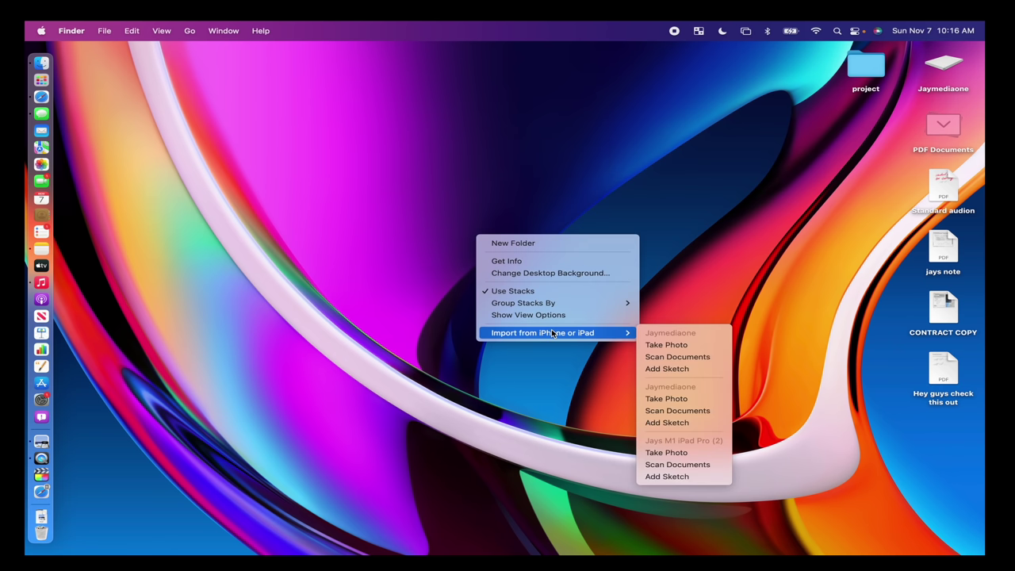
left_click(681, 451)
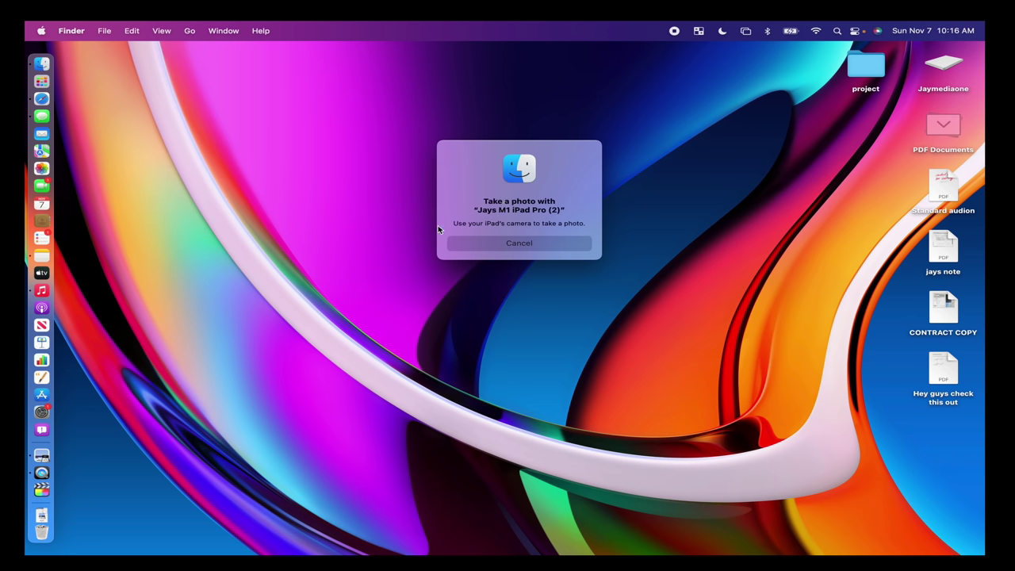
left_click(543, 250)
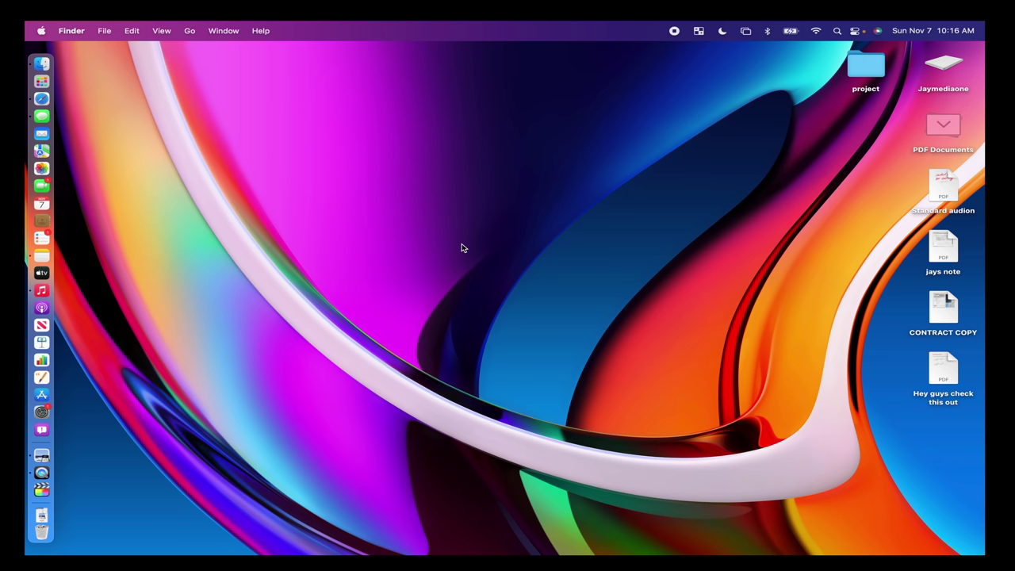
right_click(580, 274)
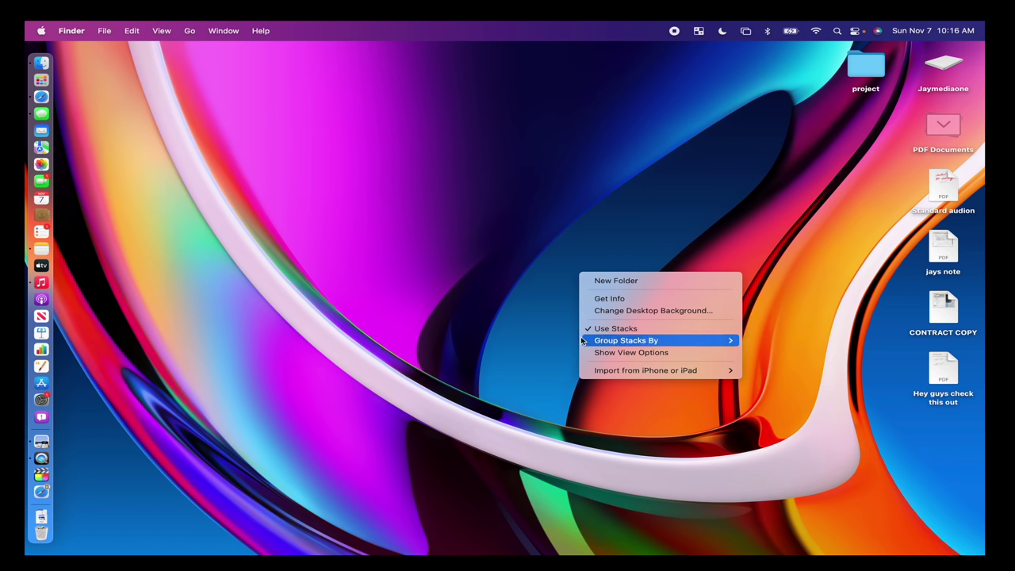
left_click(941, 261)
right_click(940, 260)
left_click(615, 266)
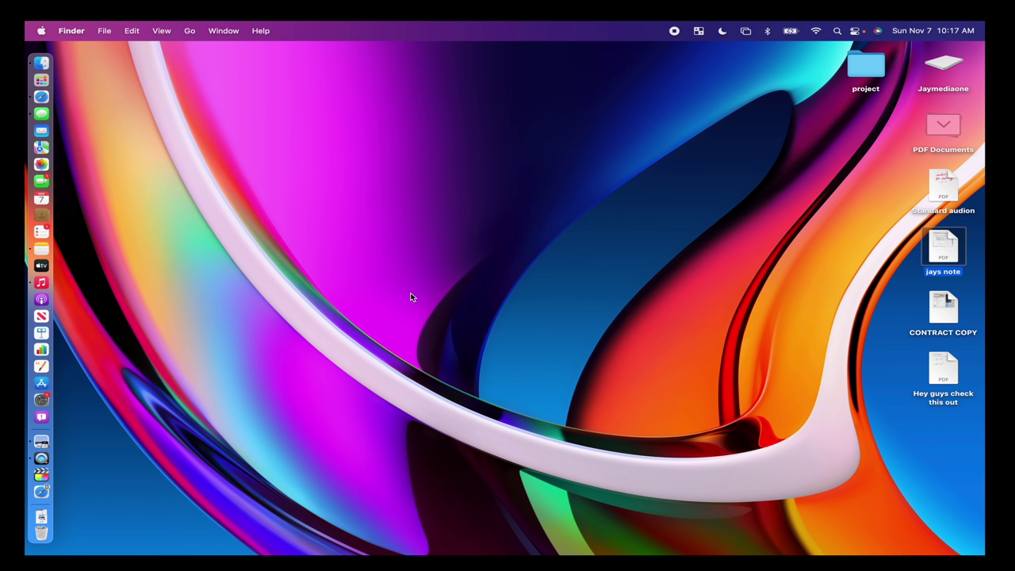
left_click(724, 195)
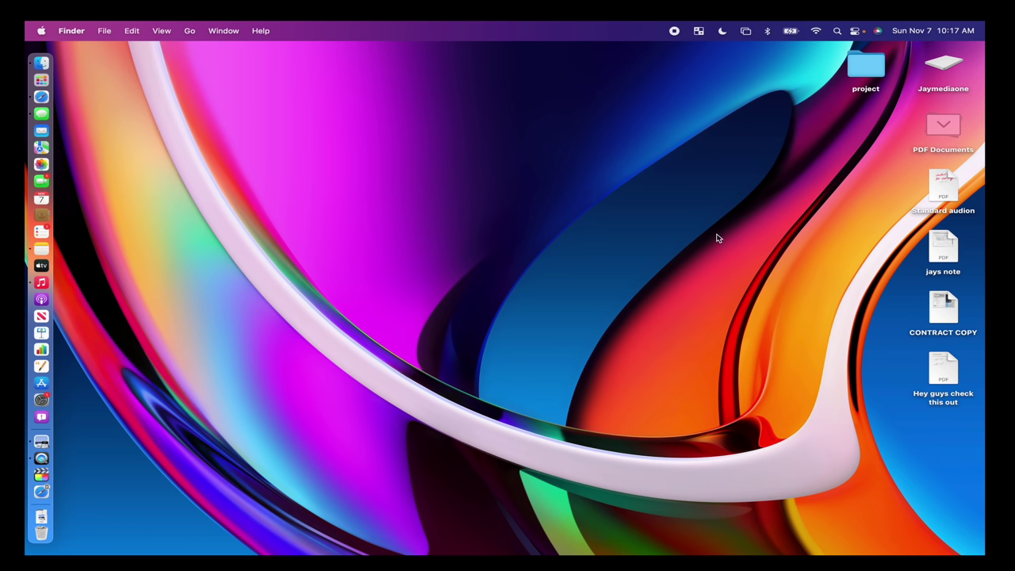
right_click(949, 185)
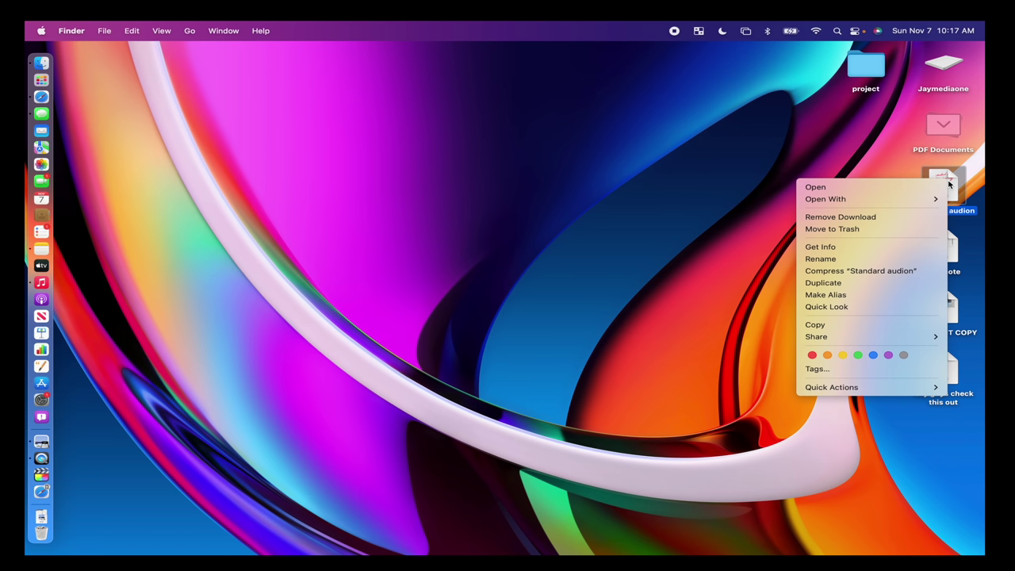
left_click(719, 220)
- Turn Use Stacks off for the desktop files and back on
right_click(531, 217)
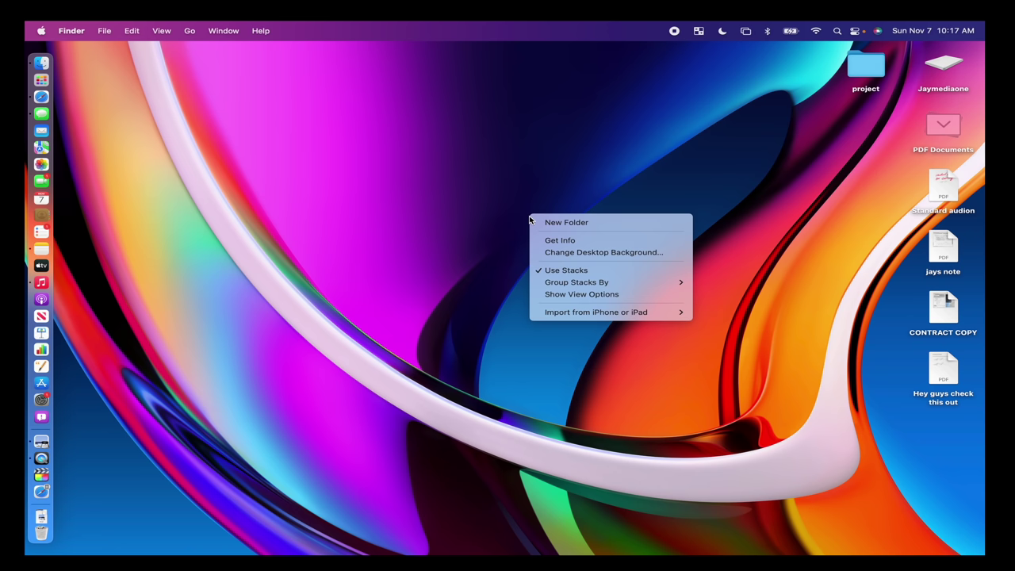
left_click(591, 270)
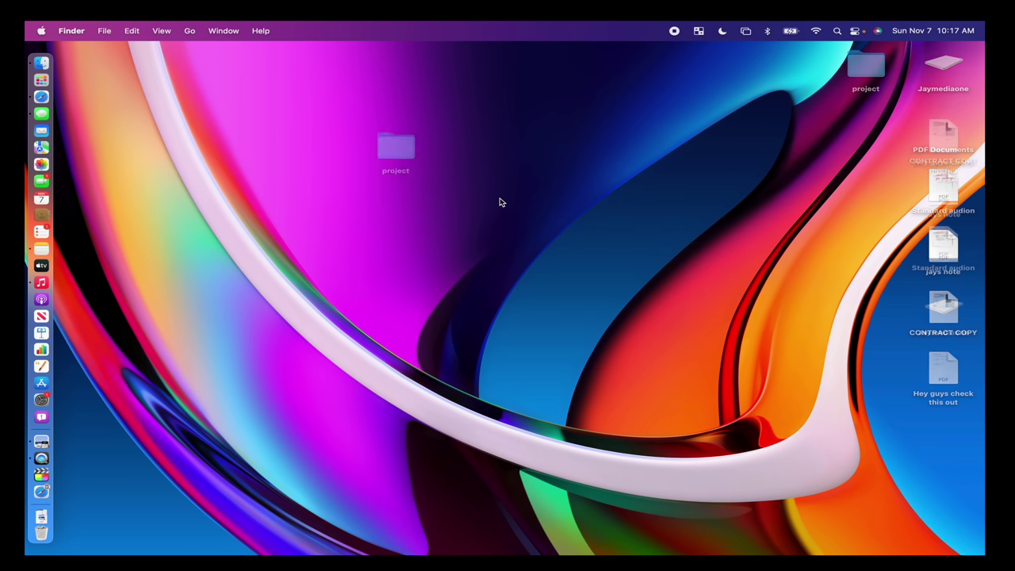
right_click(564, 204)
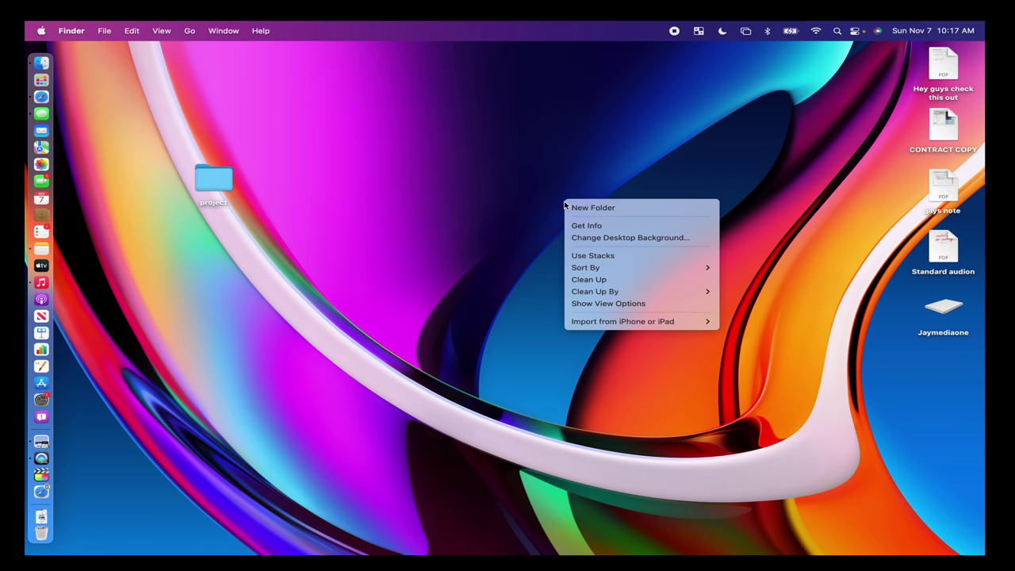
left_click(592, 255)
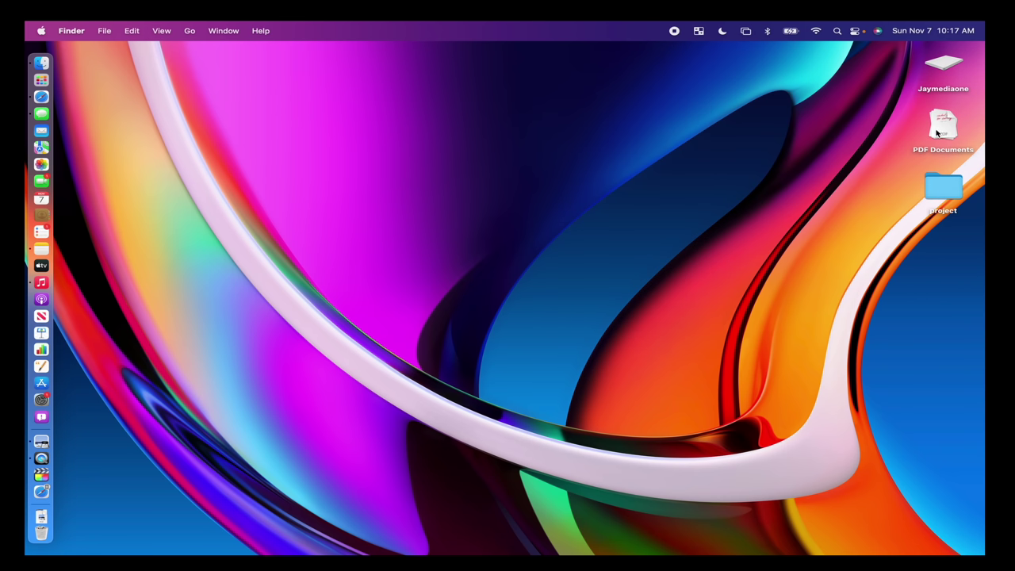
- Expand and collapse the PDF Documents stack twice, leave it expanded, and view the Standard audion file's context options
left_click(936, 133)
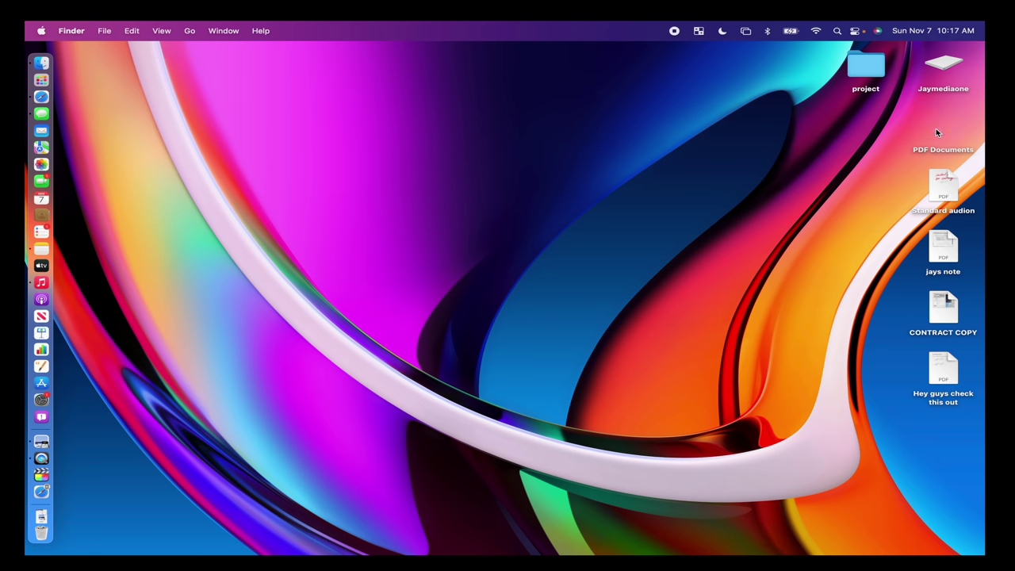
left_click(936, 128)
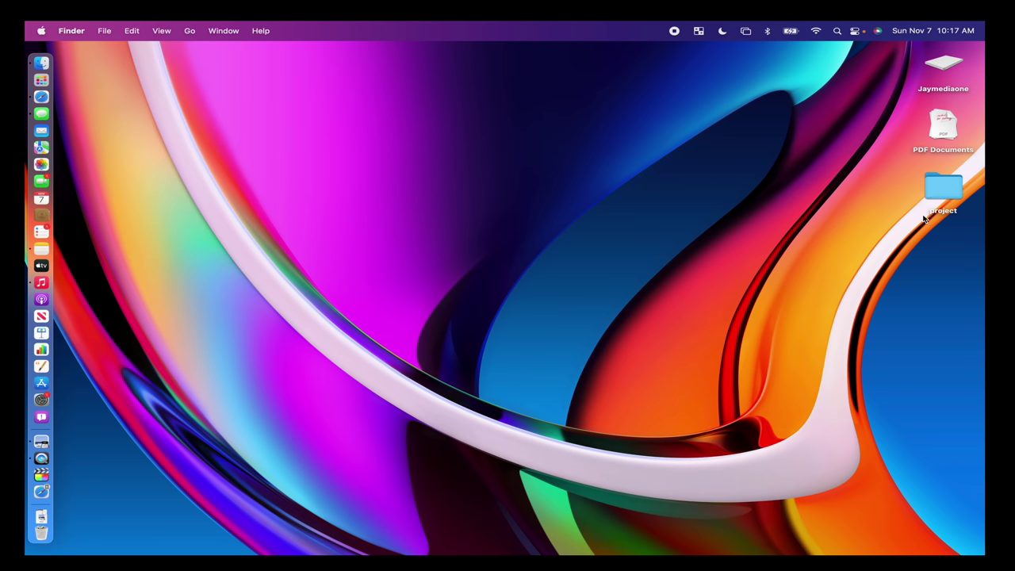
left_click(932, 131)
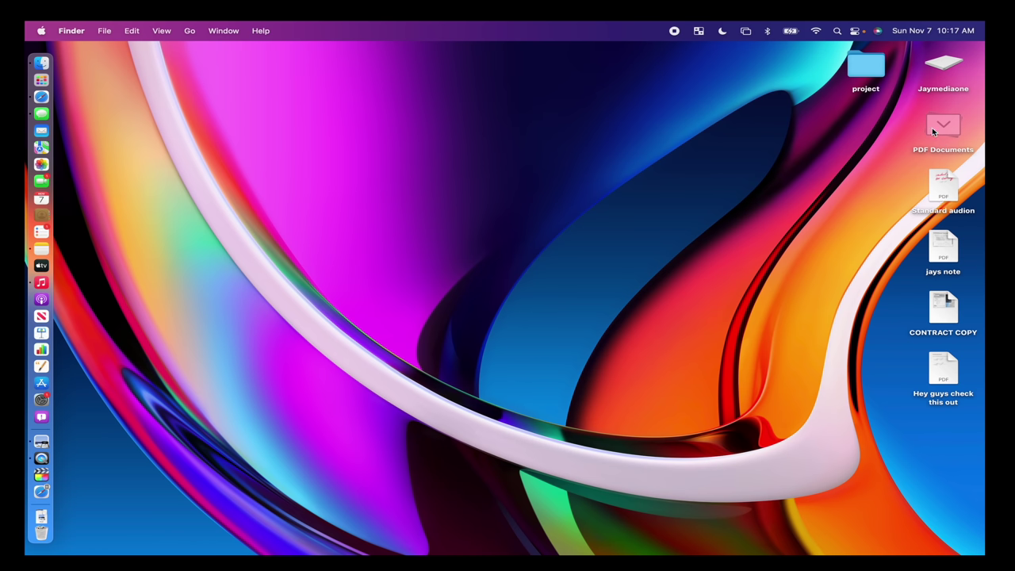
left_click(937, 126)
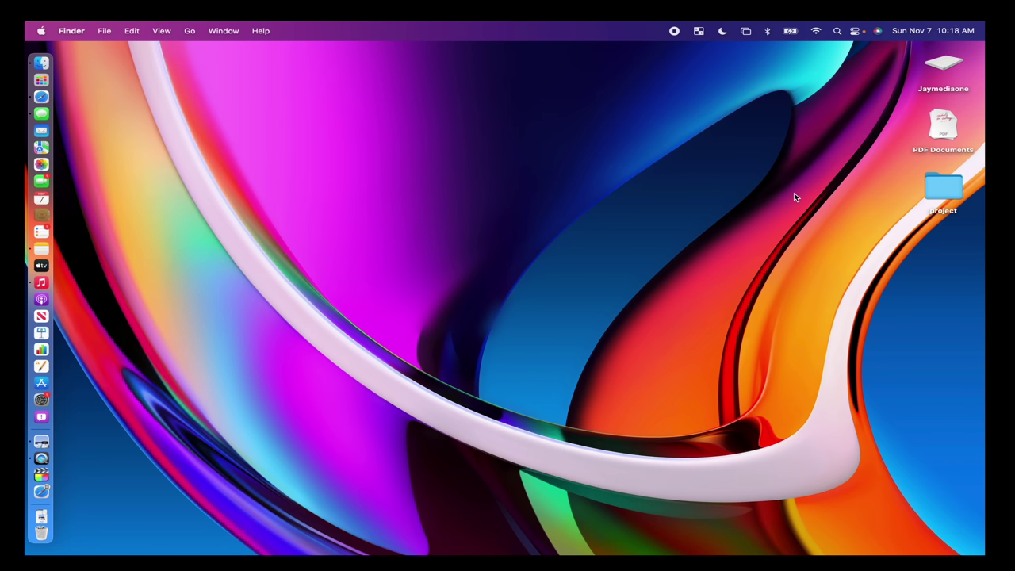
left_click(935, 132)
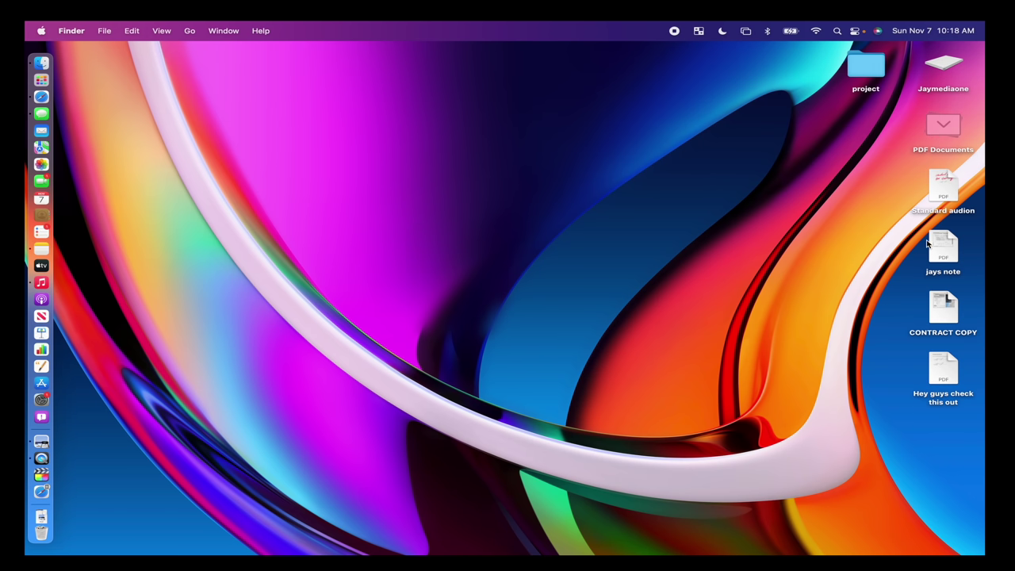
right_click(942, 202)
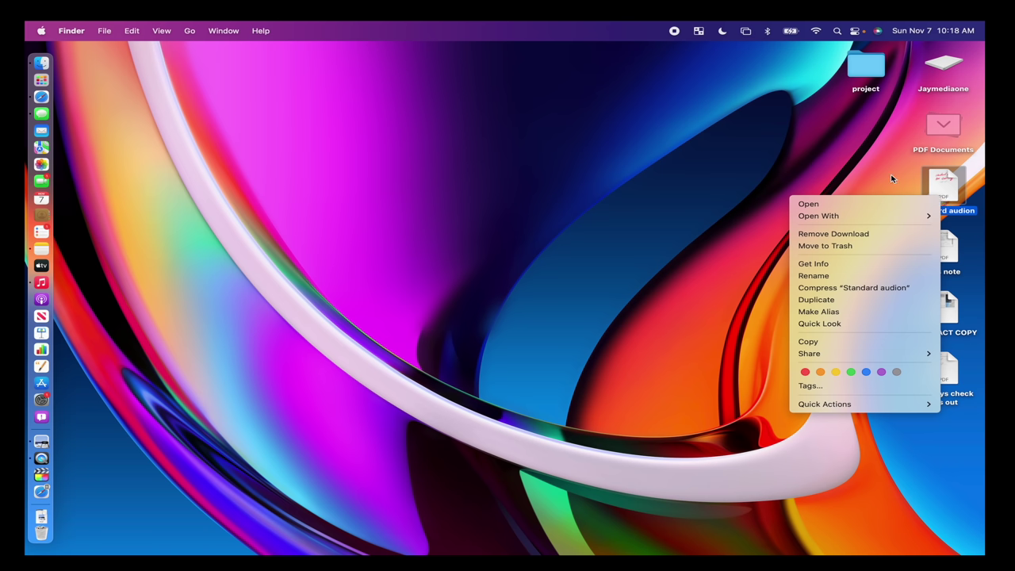
left_click(845, 173)
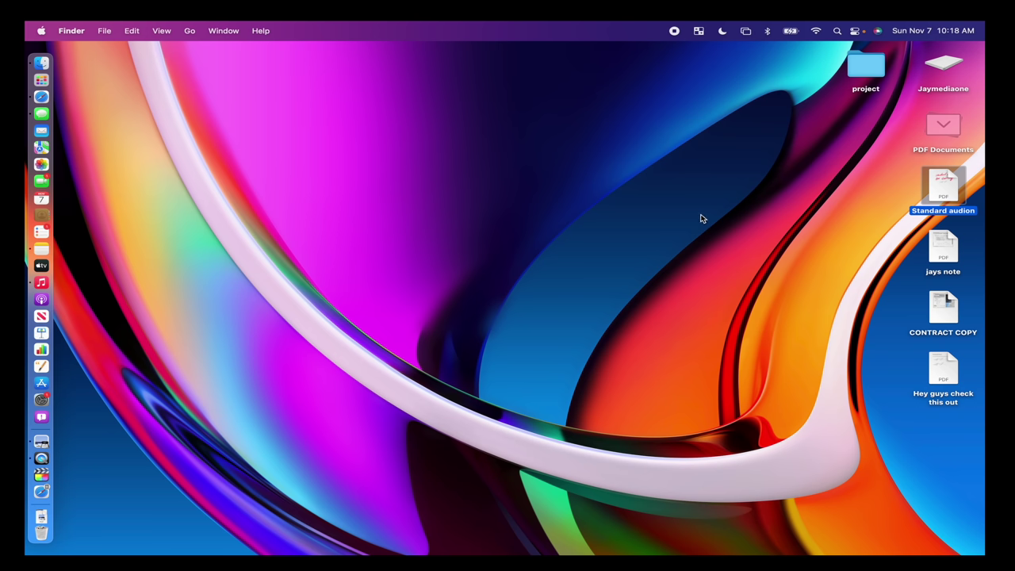
- Share the Standard audion PDF to the iPad through AirDrop, opening it there with Files, and finish the transfer
right_click(944, 194)
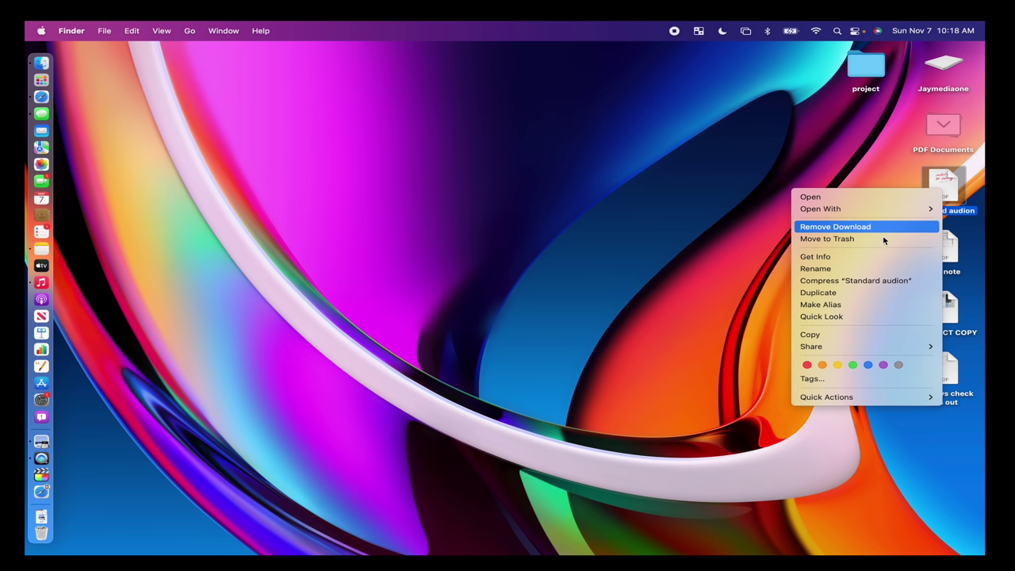
mouse_move(884, 344)
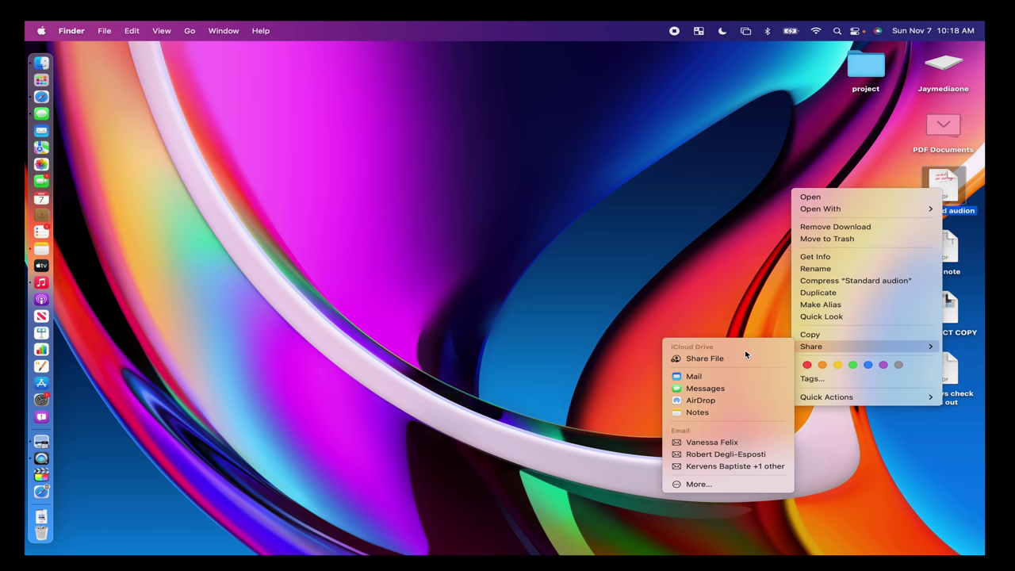
left_click(730, 402)
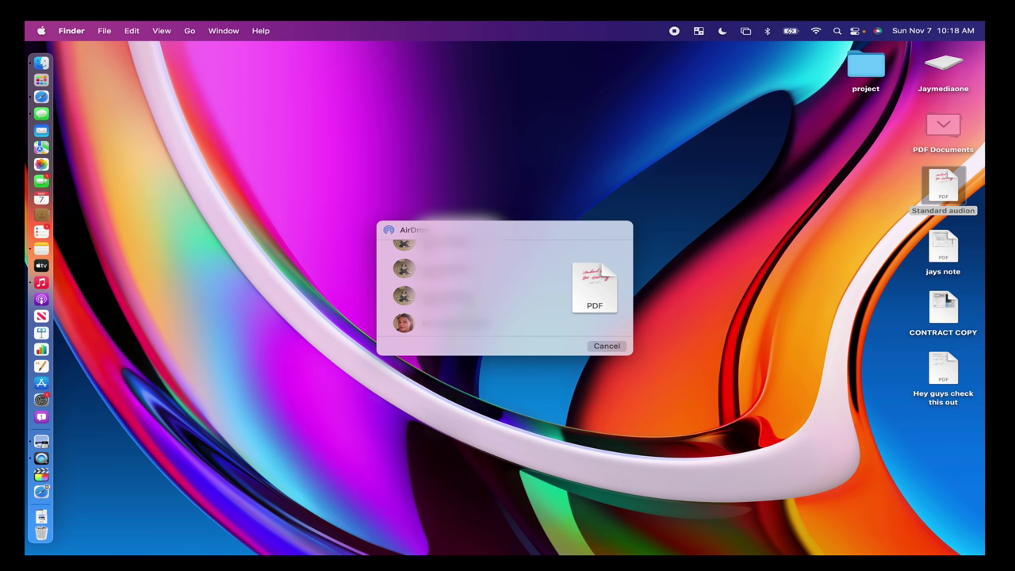
left_click(404, 323)
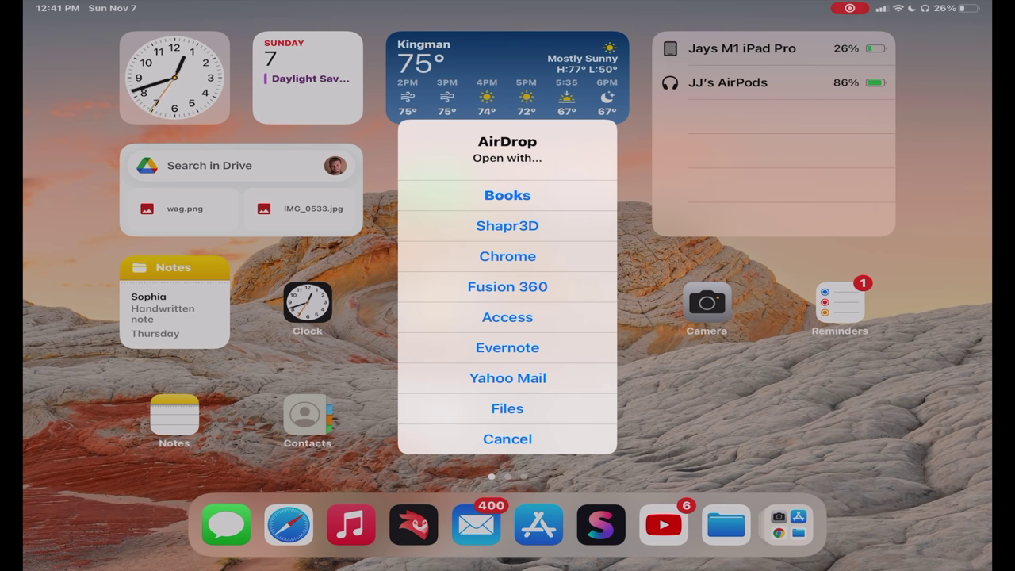
left_click(508, 408)
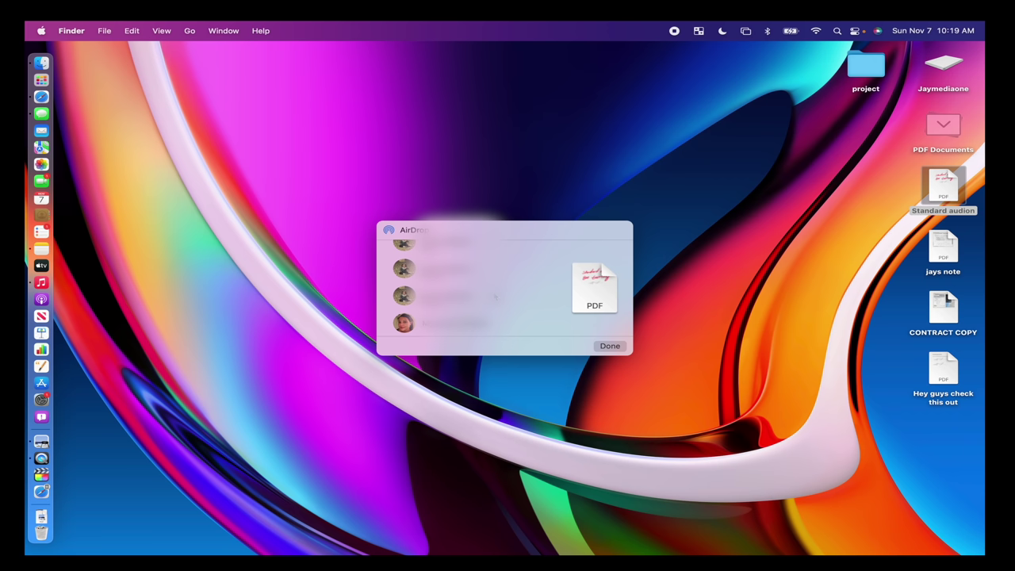
left_click(610, 346)
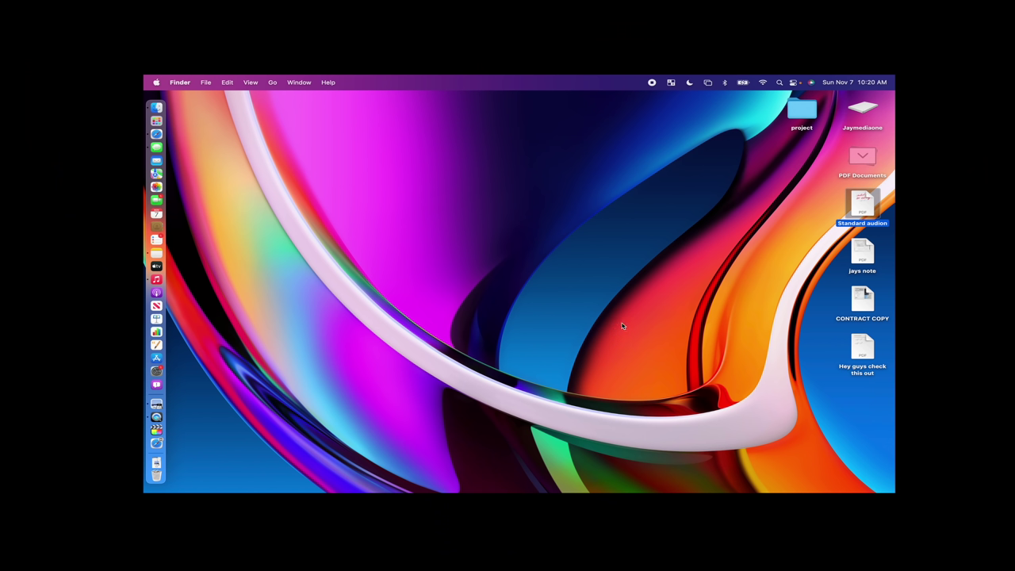
- Open Safari, snap its half-screen window to fill the whole screen, and quit it
left_click(156, 133)
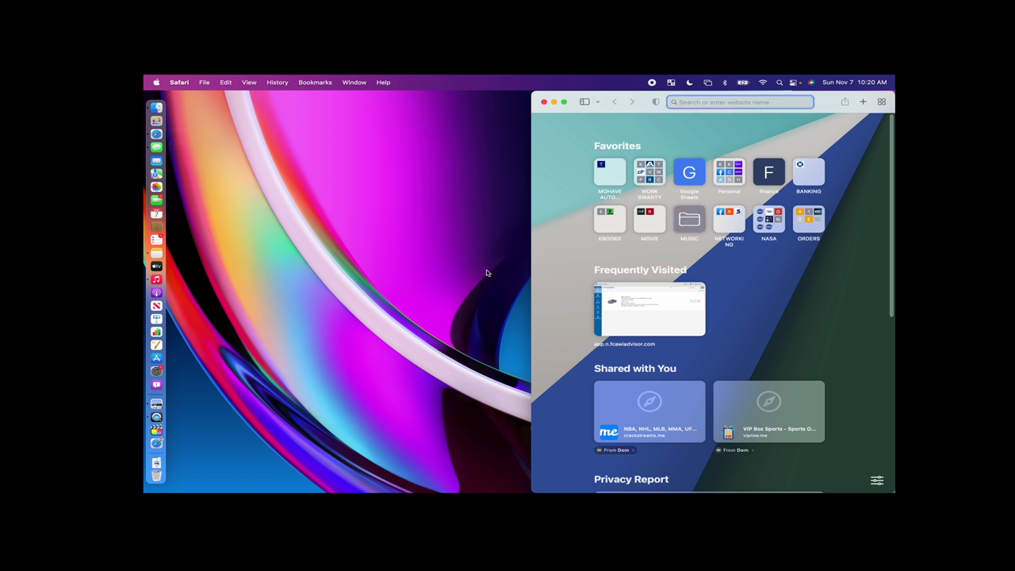
left_click_drag(646, 98, 468, 146)
double_click(467, 145)
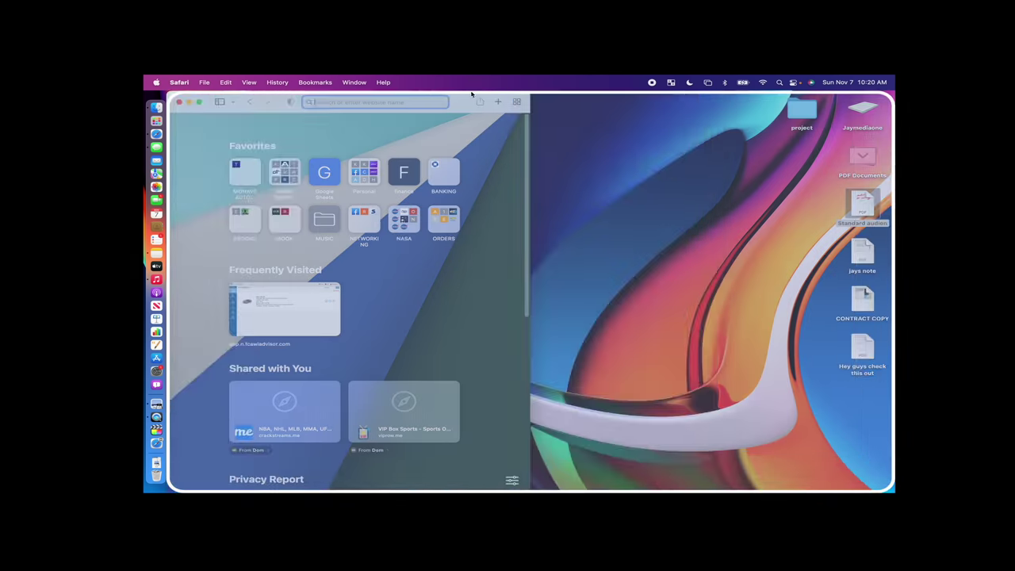
key("super+q")
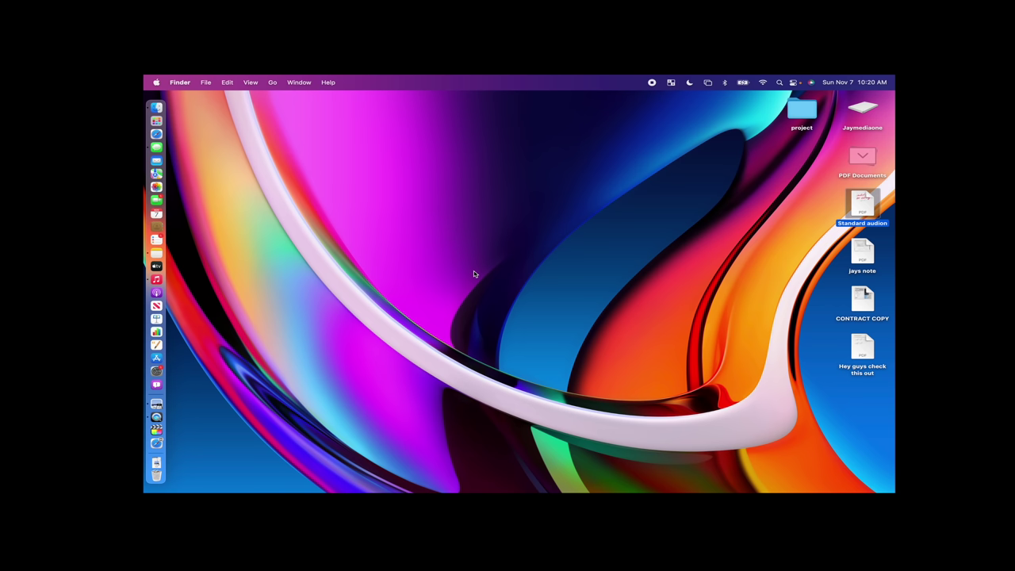
- Bring up Spotlight Search and dismiss it, and reopen Safari and quit it
key("super+space")
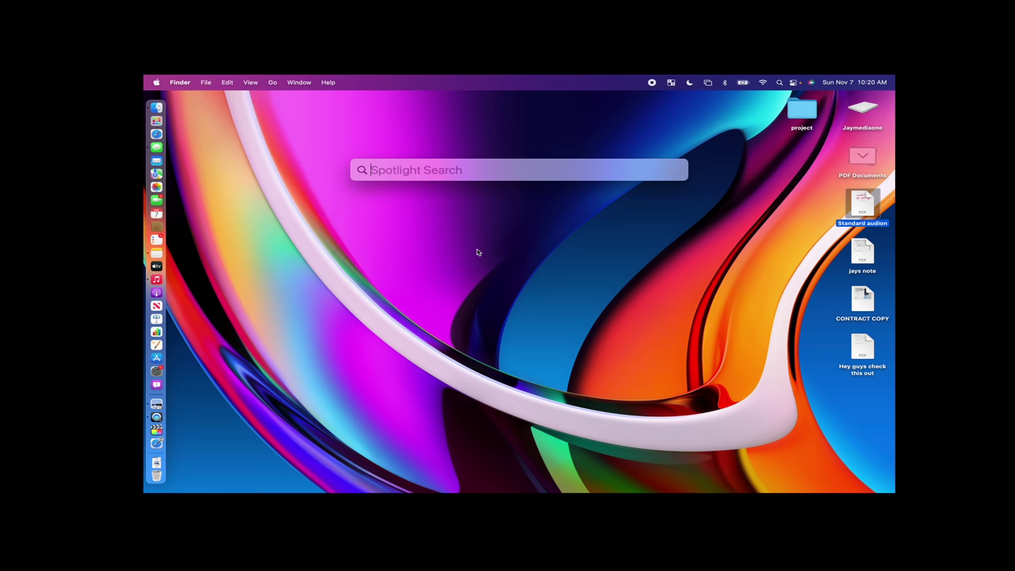
key("Escape")
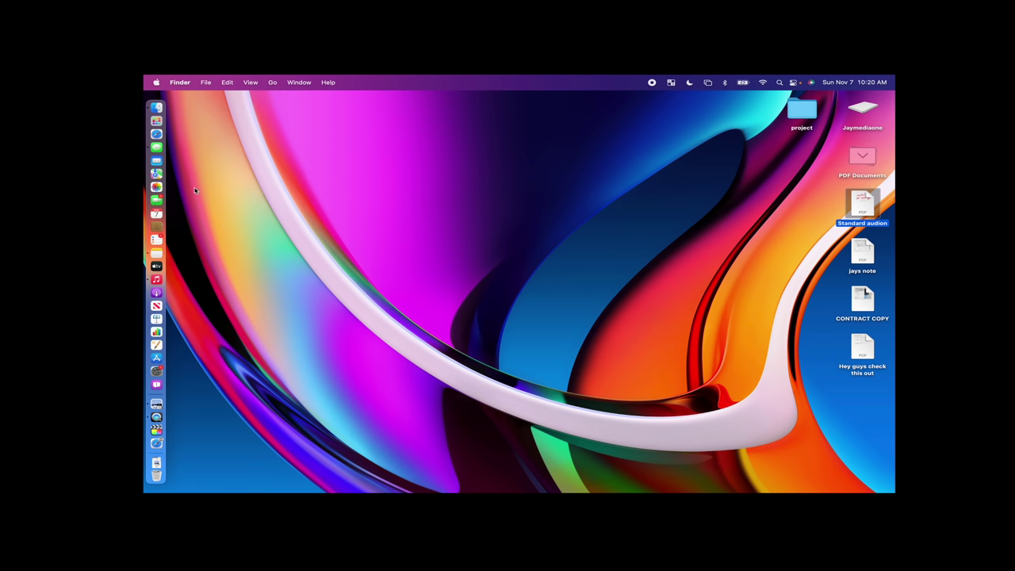
left_click(157, 135)
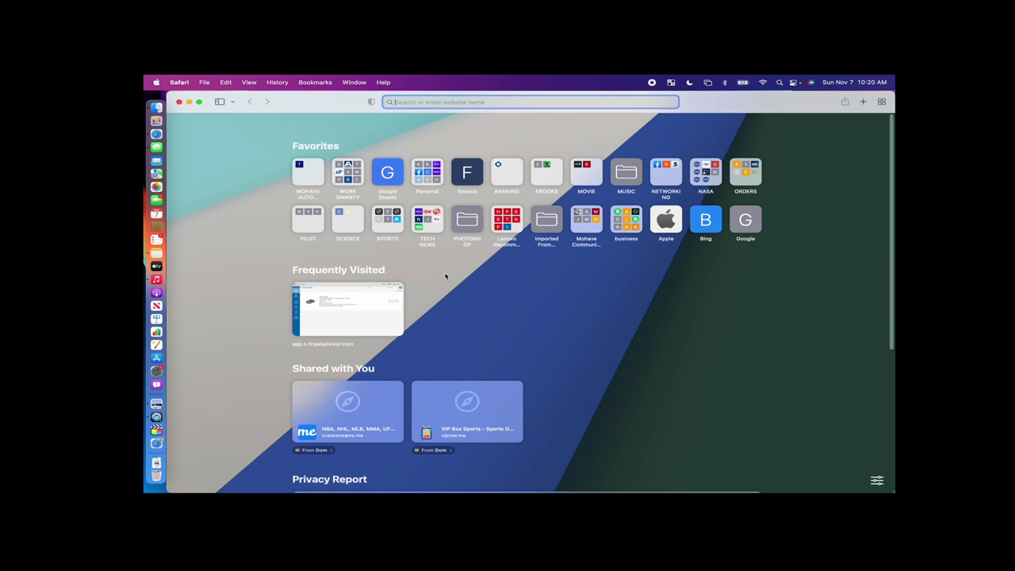
key("super+q")
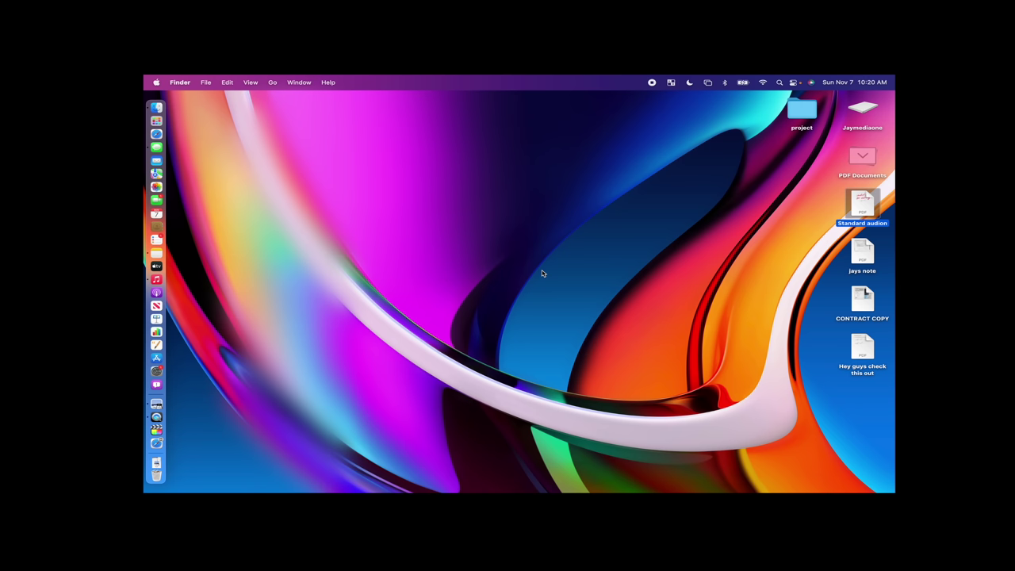
- Switch to Notes, enter "Jkelf;jkflpjakofp" in the empty note, and add a second copy of it below
left_click(156, 252)
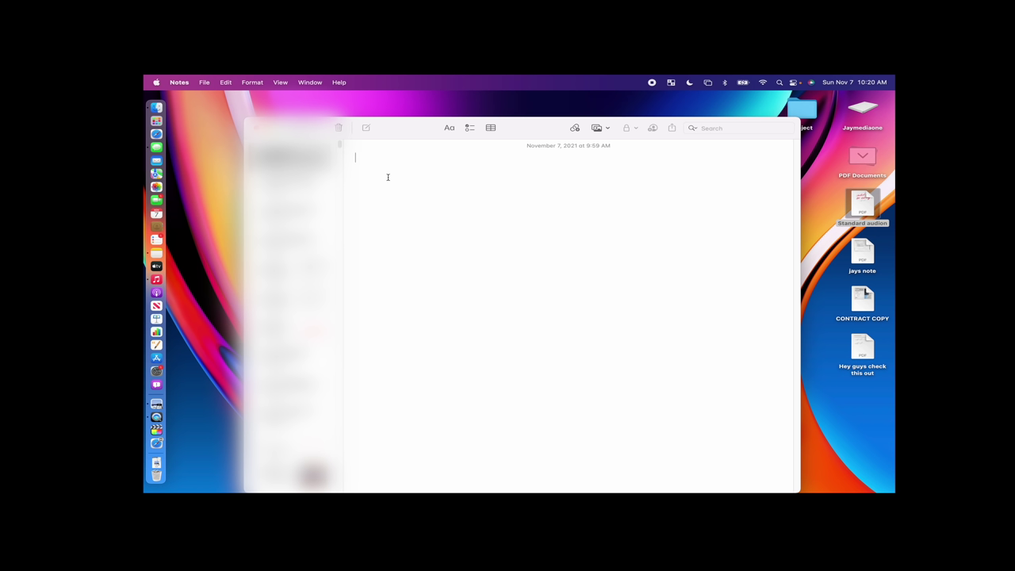
type("jkelf;jkflpjakofp")
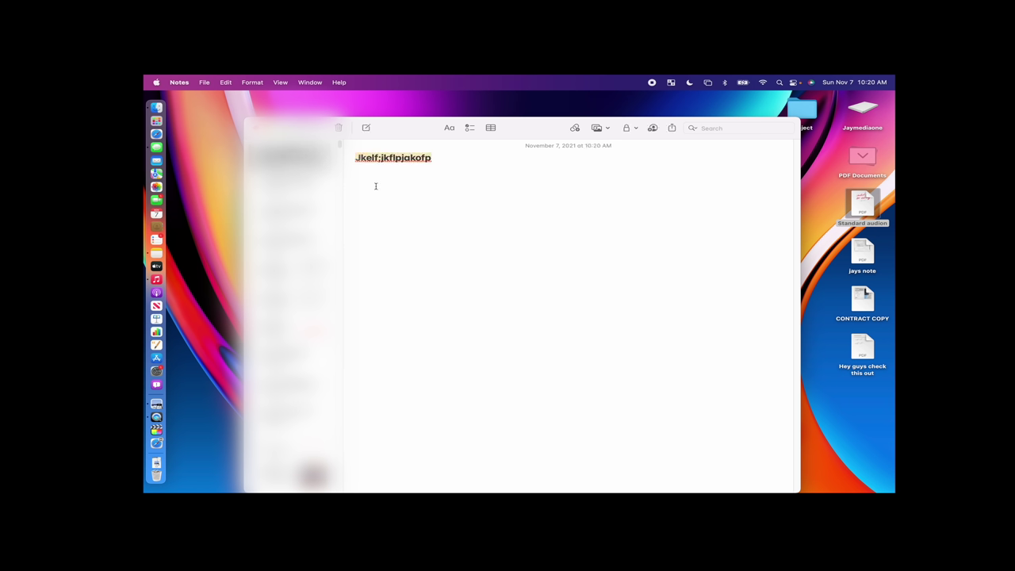
left_click(453, 163)
key("Return")
type("Jkelf;jkflpjakofp")
key("Return")
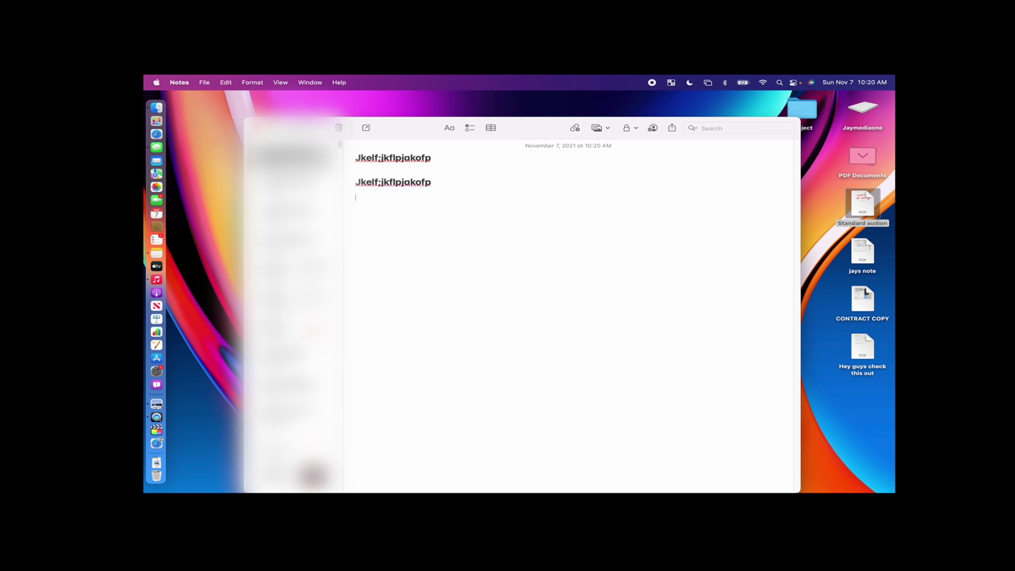
- Add a third copy of the text under the second, and paste a fourth copy two lines below it
type("Jkelf;jkflpjakofp")
left_click_drag(446, 198, 356, 198)
key("super+c")
key("BackSpace")
key("super+v")
key("Return")
key("Return")
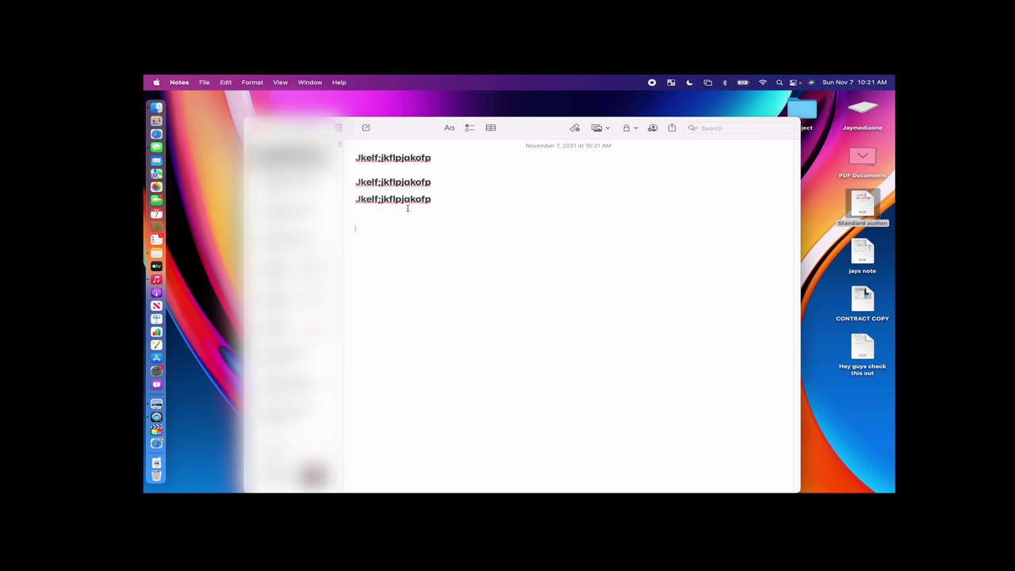
key("super+v")
- Delete the fourth and third copies of the text and the empty lines around them
key("shift+alt+Left")
key("shift+alt+Left")
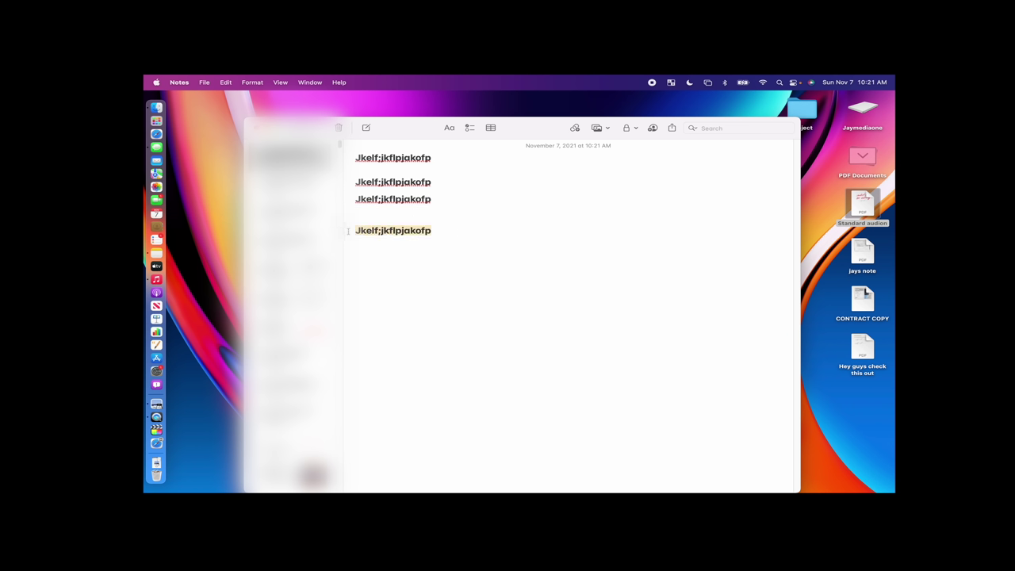
key("BackSpace")
key("BackSpace")
key("BackSpace")
key("shift+alt+Left")
key("shift+alt+Left")
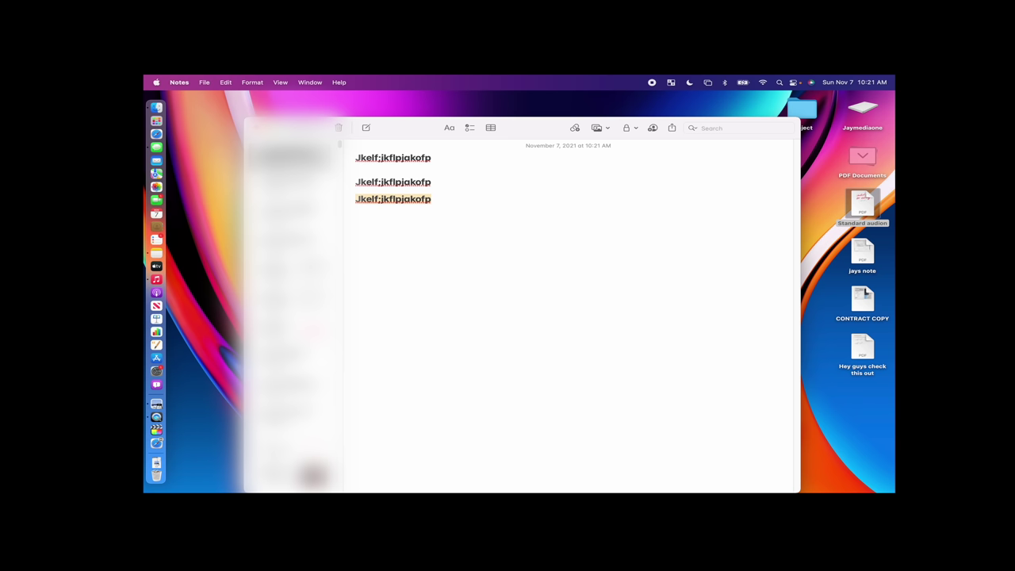
key("BackSpace")
key("BackSpace")
- Copy and delete the second copy of the text, and paste it back a few lines lower in the note
key("shift+alt+Left")
key("shift+alt+Left")
key("super+c")
key("BackSpace")
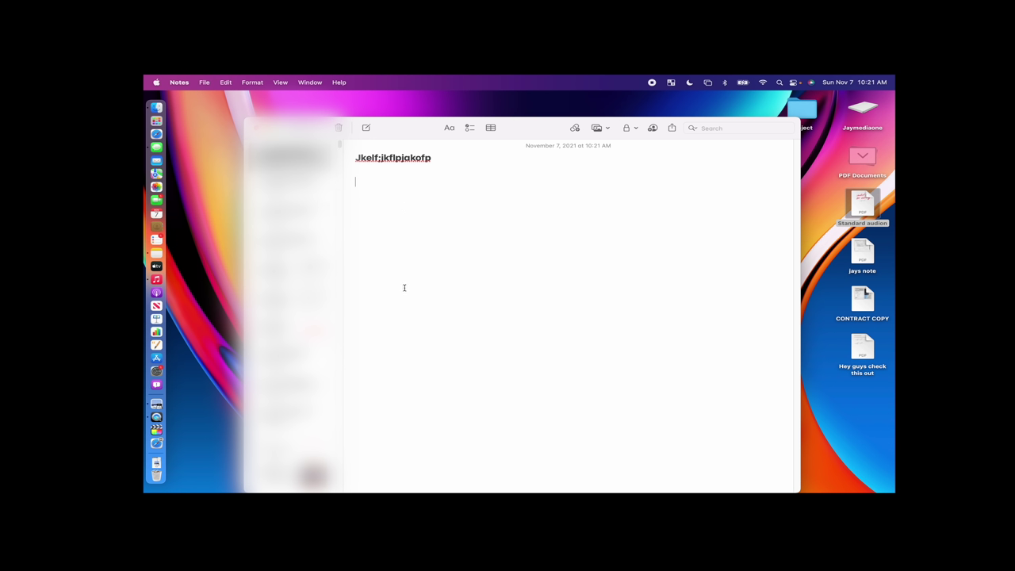
key("Return")
key("Return")
key("super+v")
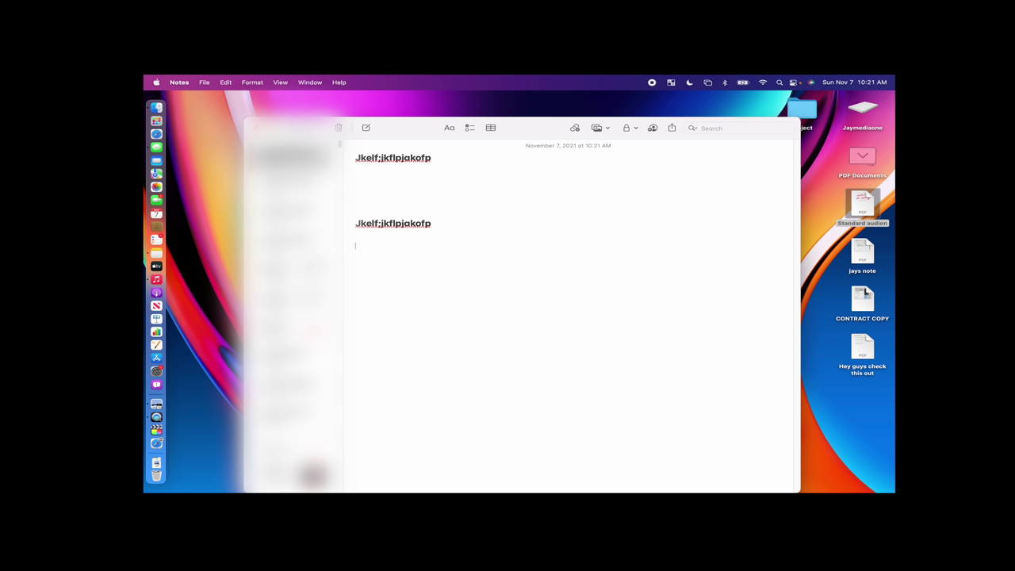
- Paste the copied text three times in a row on a new line below the second copy
key("Return")
key("Return")
key("super+v")
key("super+v")
key("super+v")
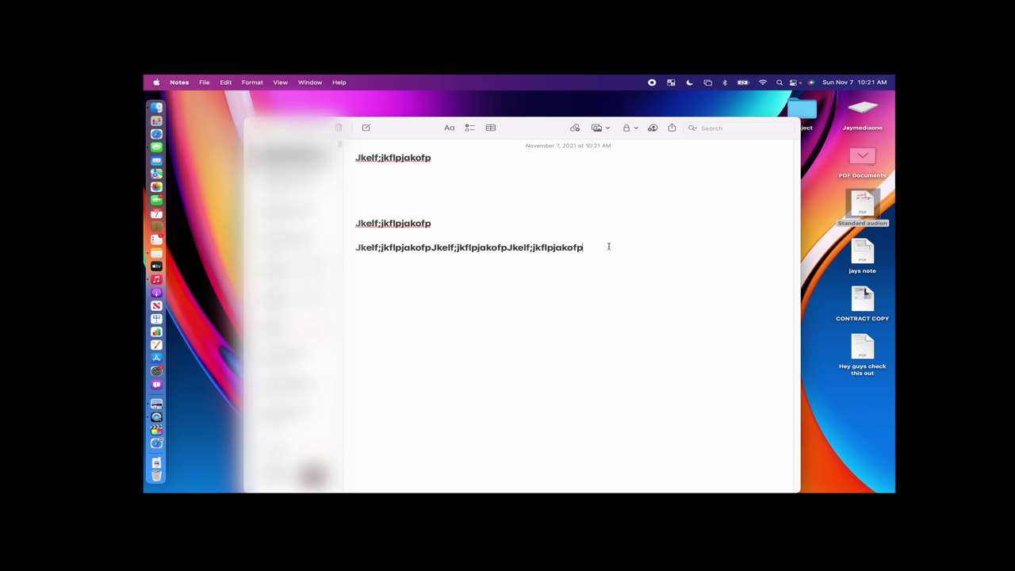
- Select everything below the note's first line, close the Notes window, and return to the desktop
left_click_drag(608, 242, 369, 175)
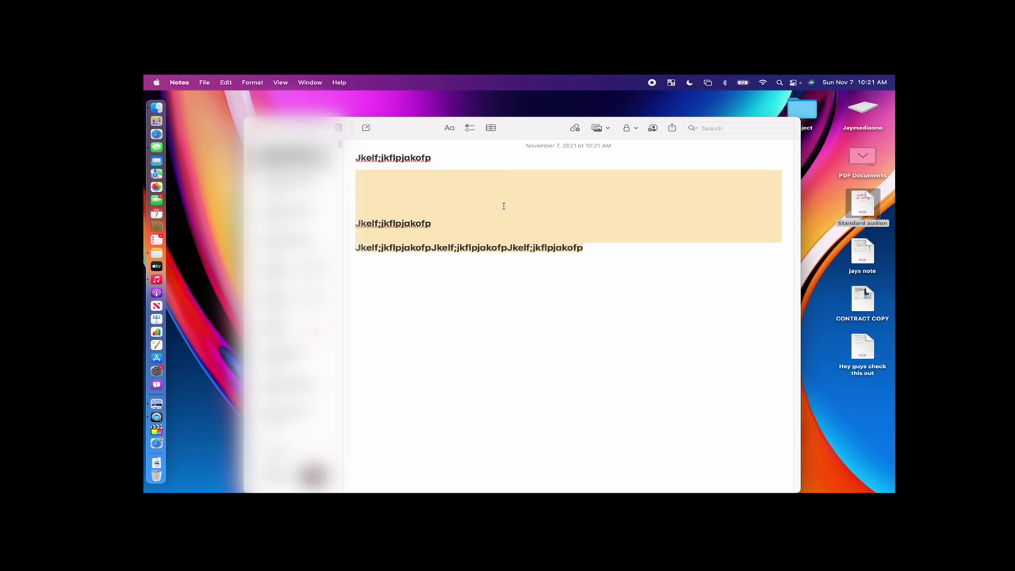
key("super+w")
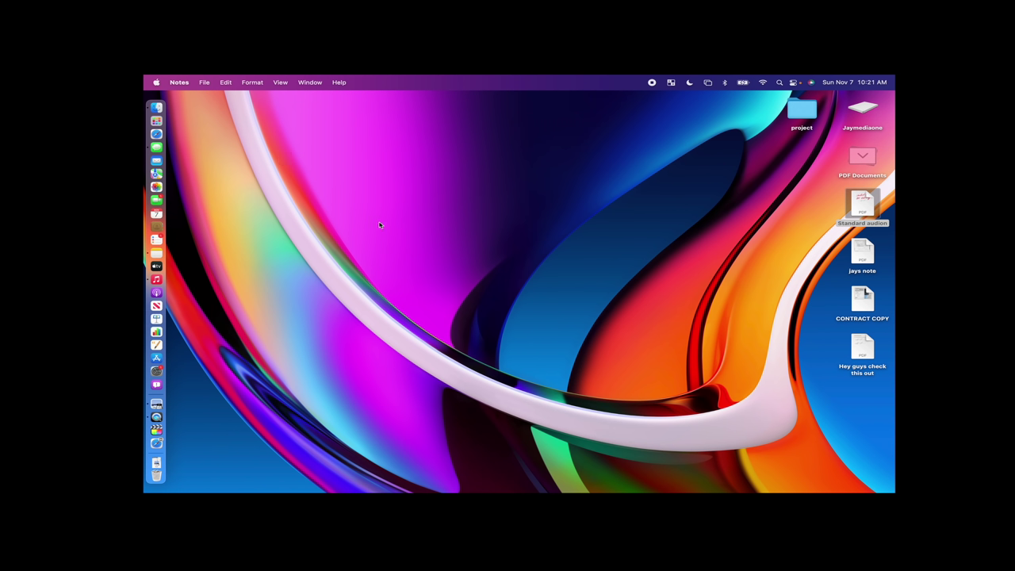
left_click(380, 225)
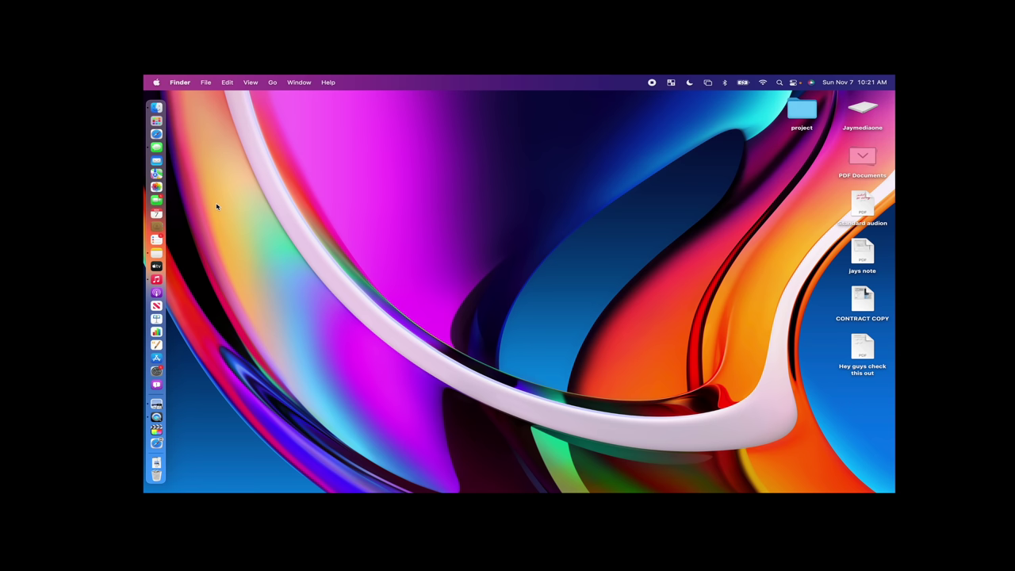
- Search Spotlight for "settings" to launch System Preferences, and open the Trackpad's Point & Click settings
key("super+space")
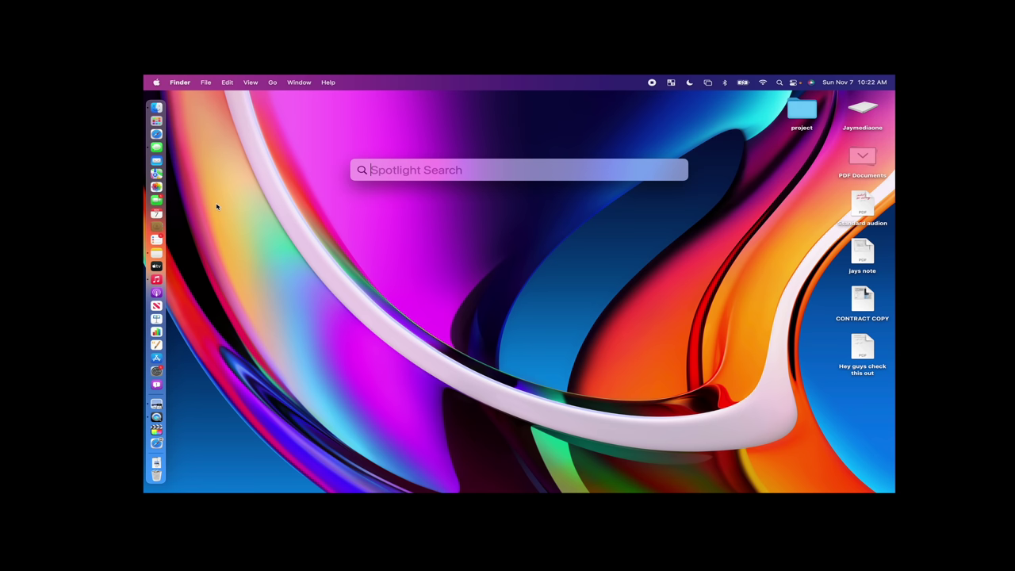
type("settings")
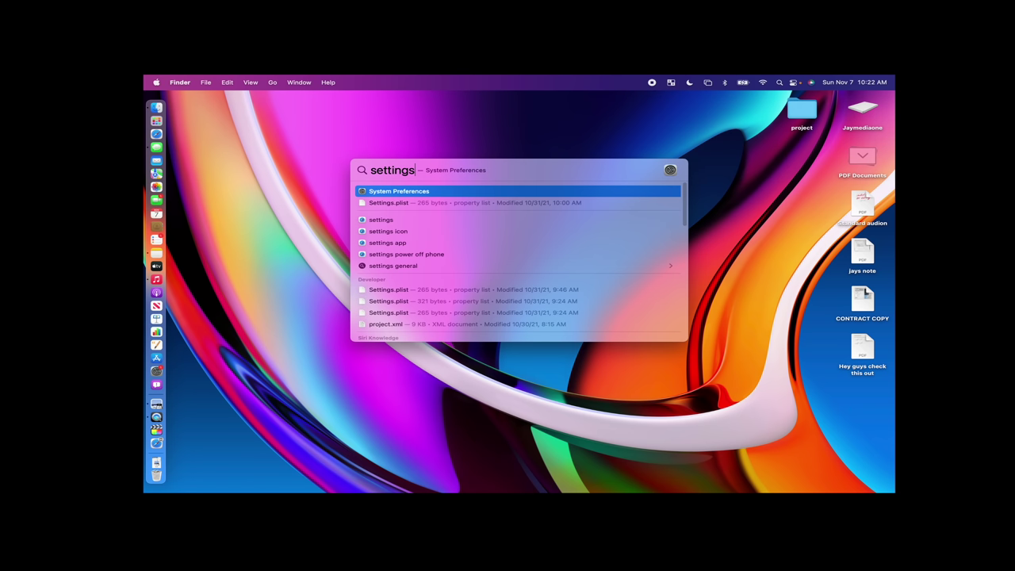
key("Return")
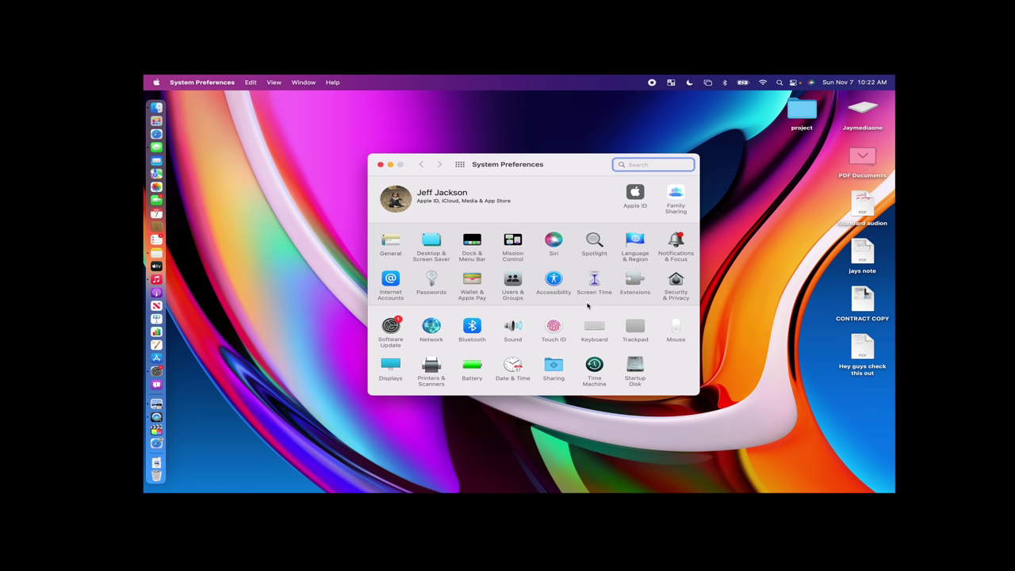
left_click(644, 332)
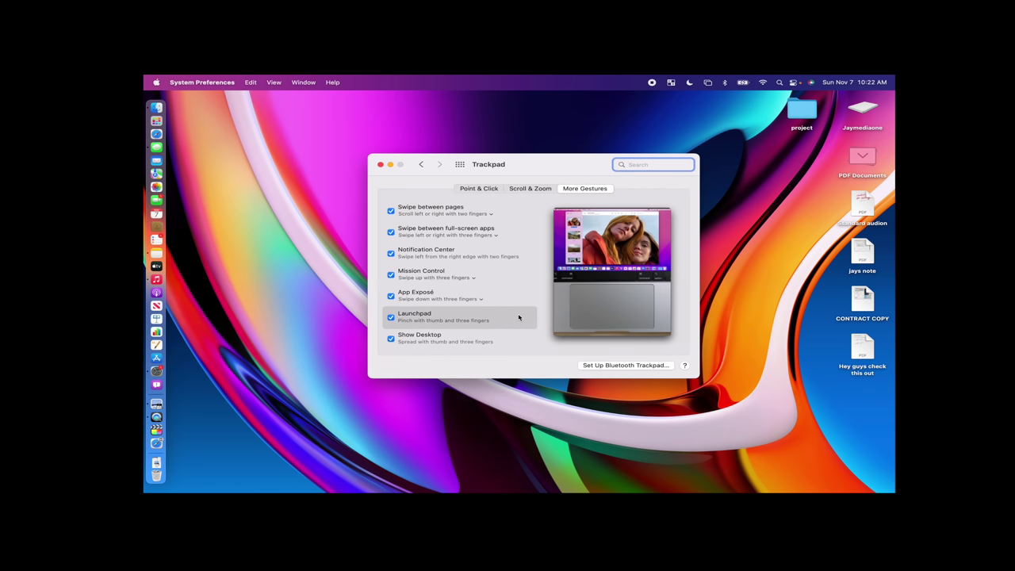
left_click(478, 189)
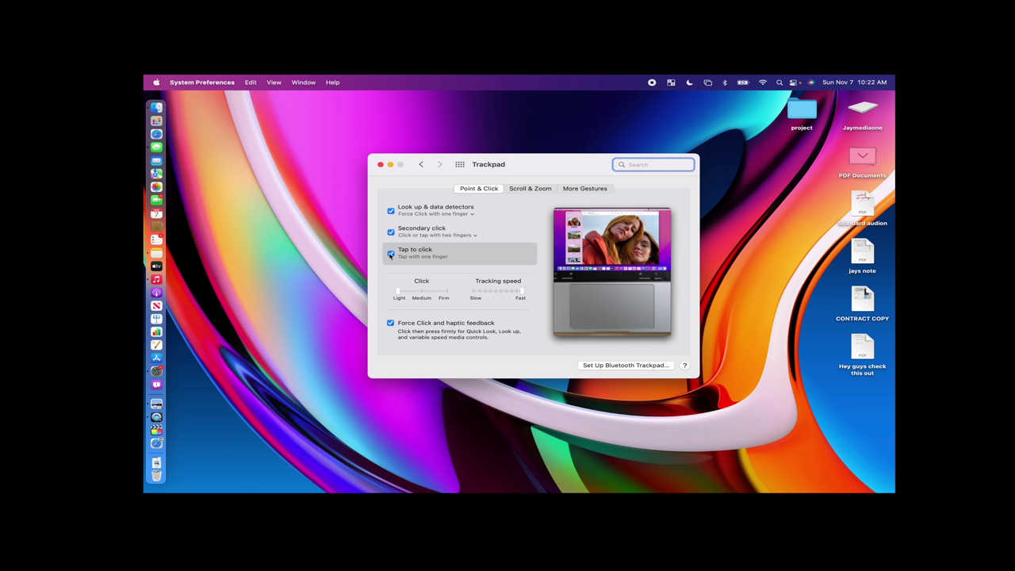
- Turn Tap to click off and back on, and view the Secondary click choices without changing them
left_click(391, 253)
left_click(391, 253)
left_click(392, 255)
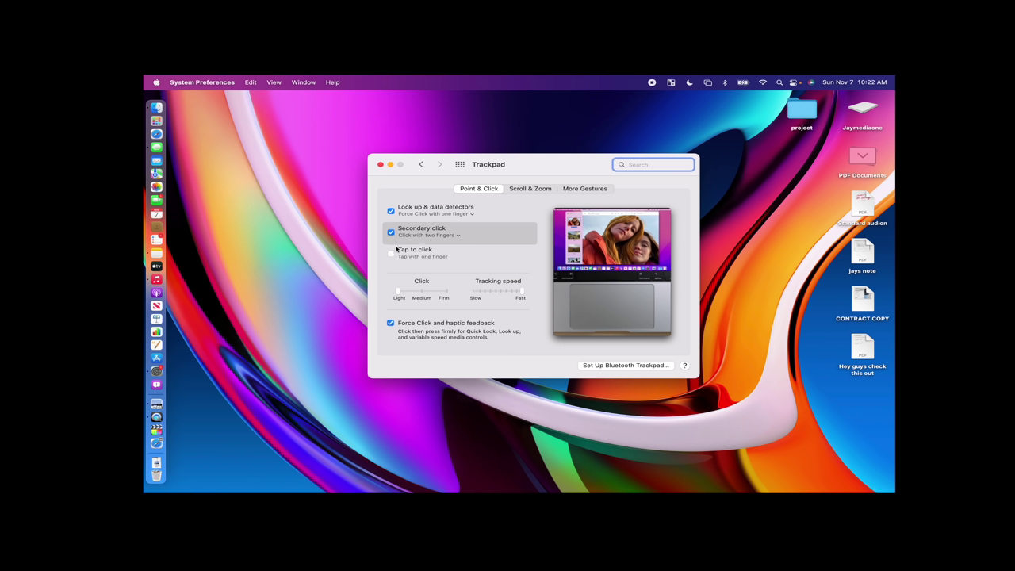
left_click(394, 254)
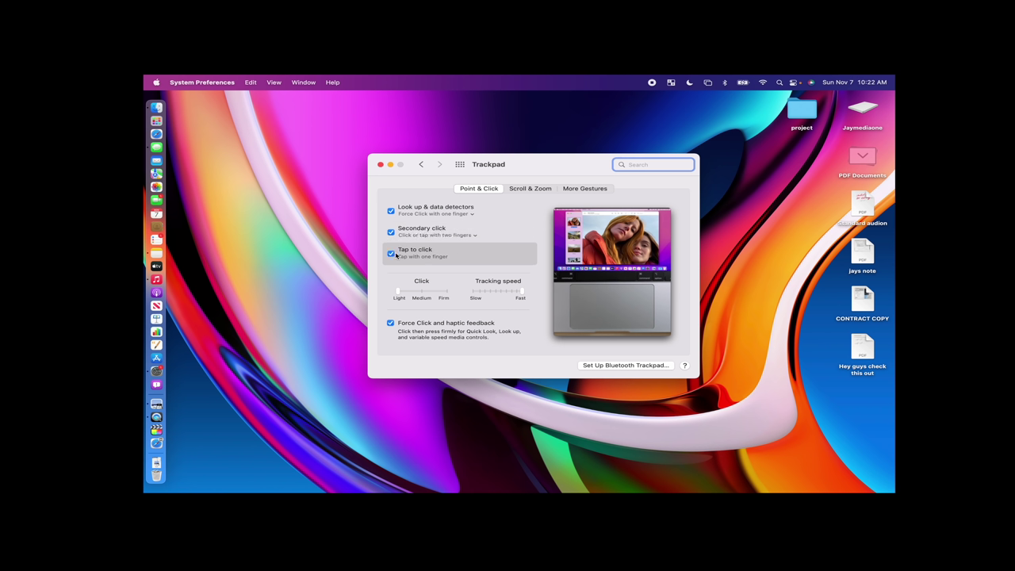
left_click(434, 235)
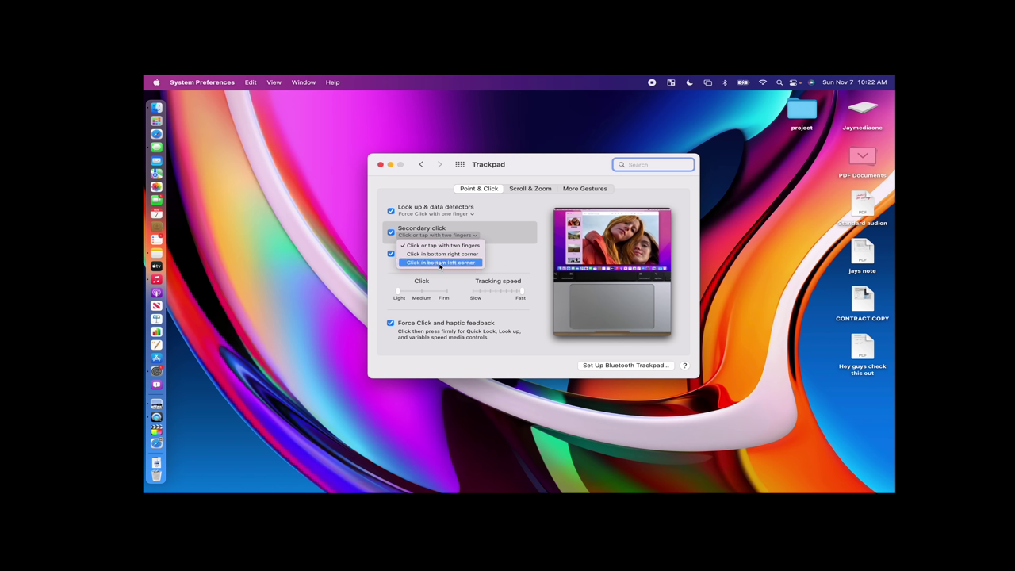
left_click(511, 262)
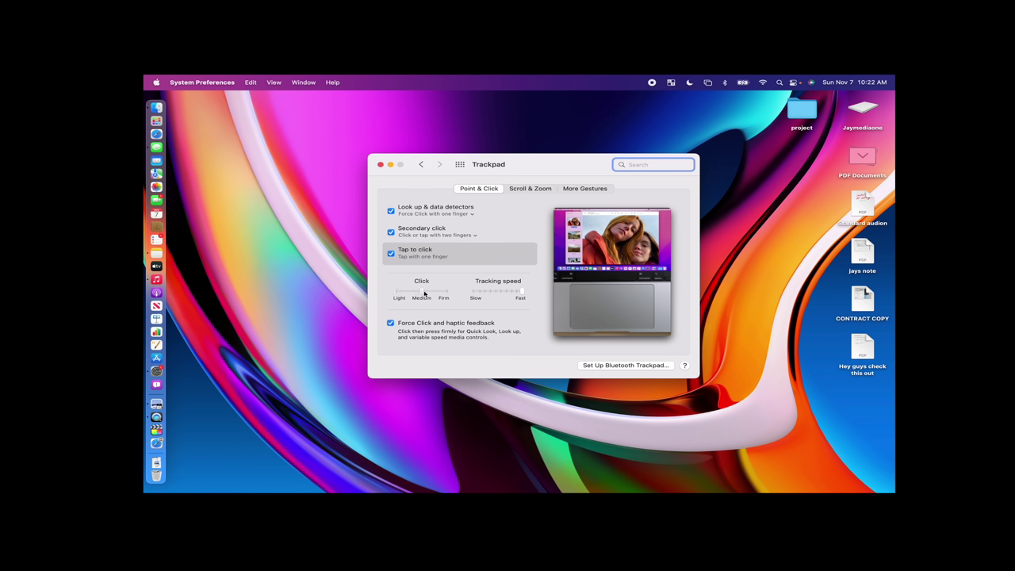
- Set the trackpad's Click pressure to Firm, and show the Scroll & Zoom settings
left_click_drag(424, 292, 445, 292)
left_click(547, 190)
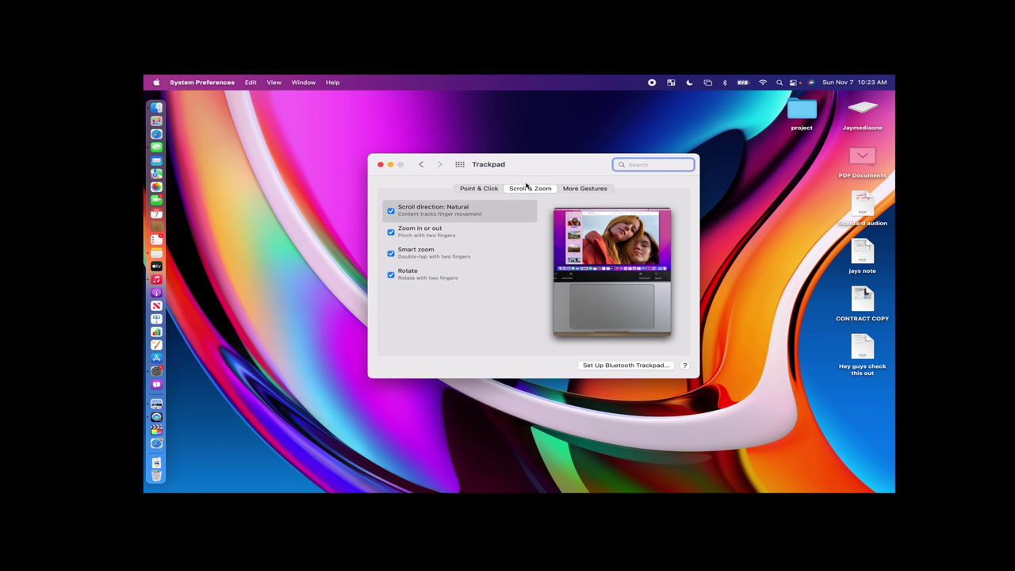
- Show the trackpad's More Gestures settings, and demonstrate Show Desktop by moving the window aside and bringing it back
left_click(575, 189)
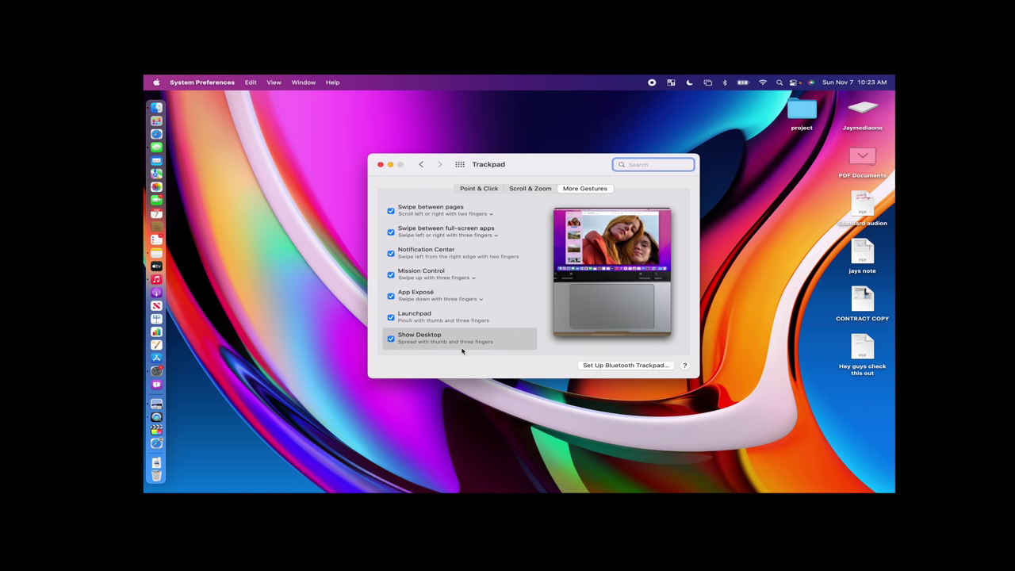
key("F11")
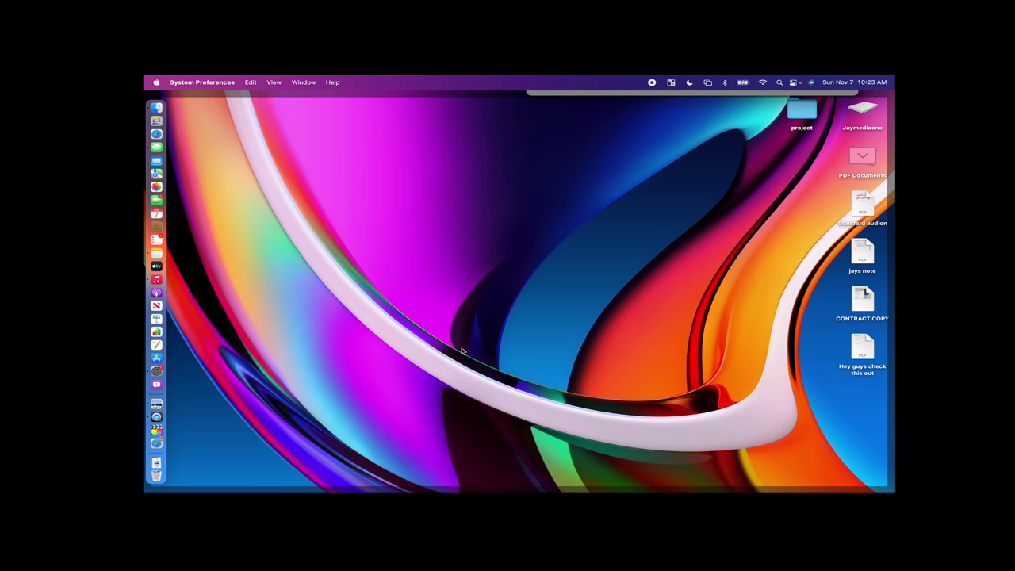
left_click(631, 95)
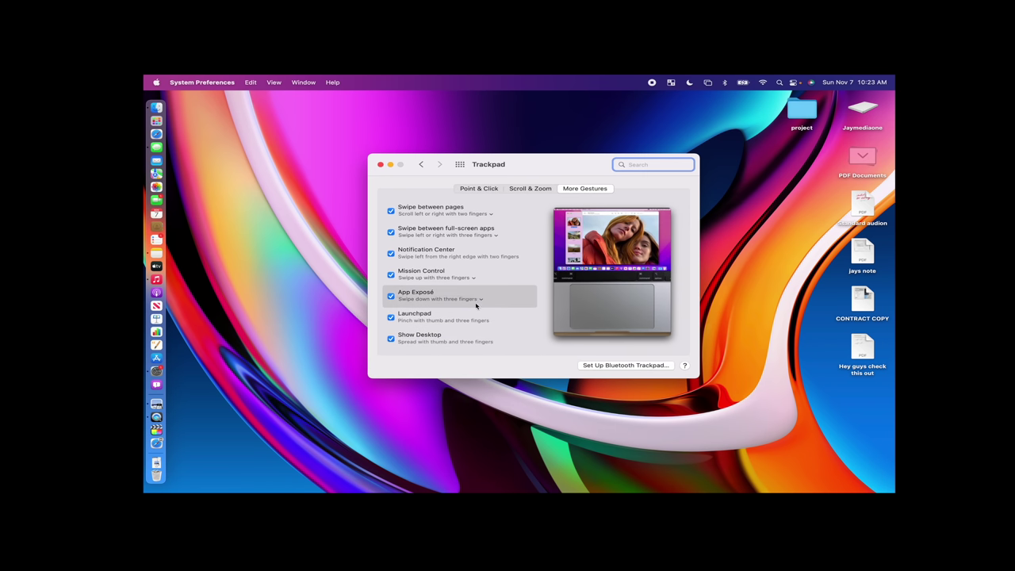
- Switch App Exposé on and off repeatedly for the Trackpad window, and quit System Preferences
key("ctrl+Down")
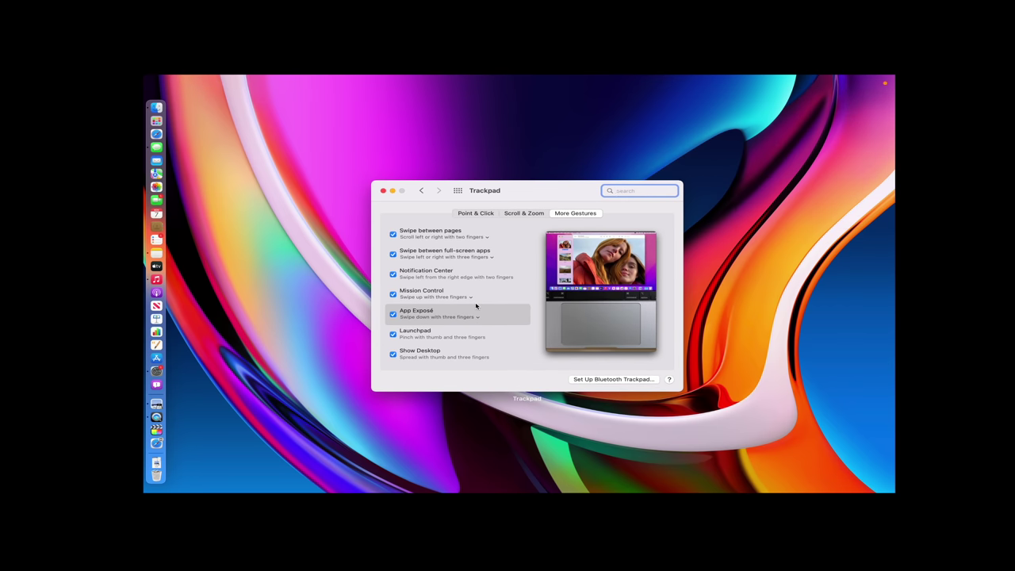
key("ctrl+Down")
key("ctrl+Down")
key("ctrl+Down")
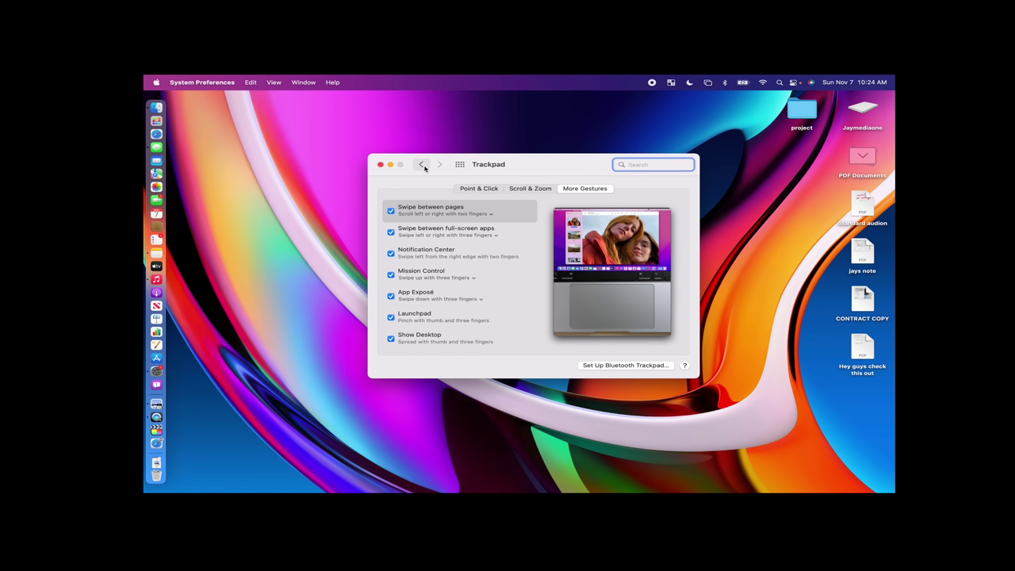
key("super+q")
- View the sharing options, including AirDrop, for the "jays note" PDF on the desktop, and dismiss them without sharing
right_click(860, 252)
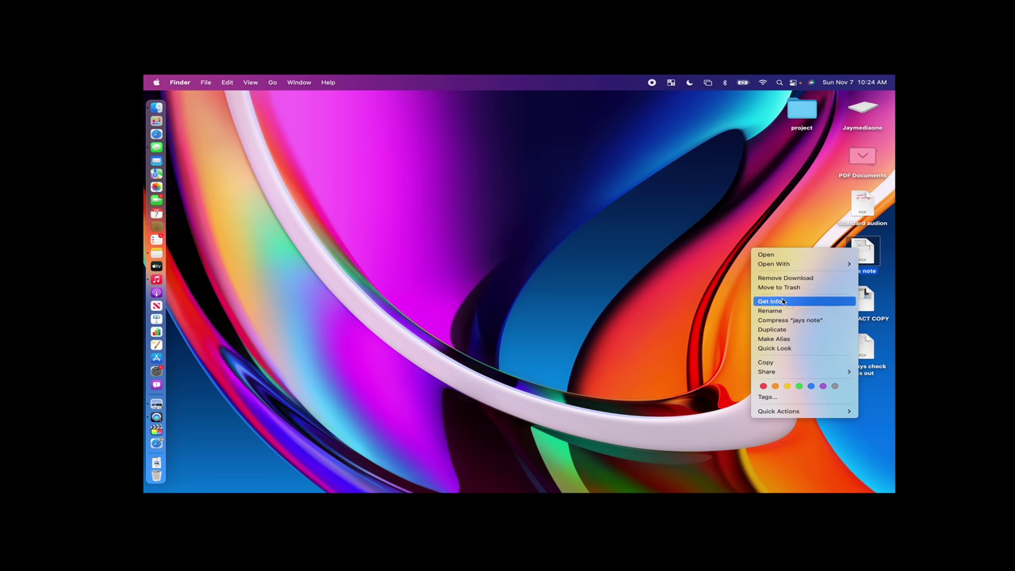
mouse_move(801, 371)
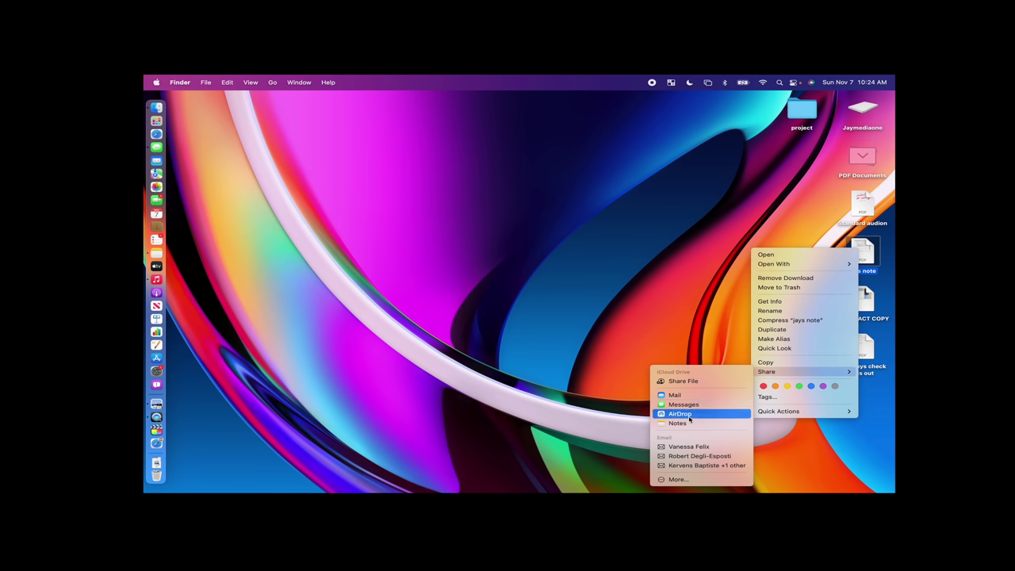
left_click(653, 276)
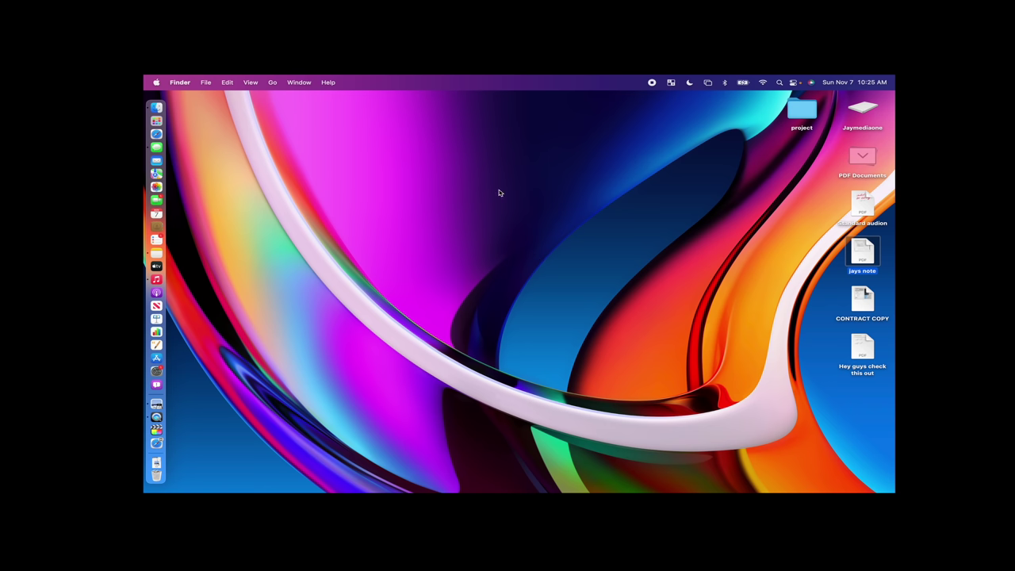
- View Finder's editing commands with their keyboard shortcuts, and dismiss the list without choosing any
left_click(308, 84)
mouse_move(246, 85)
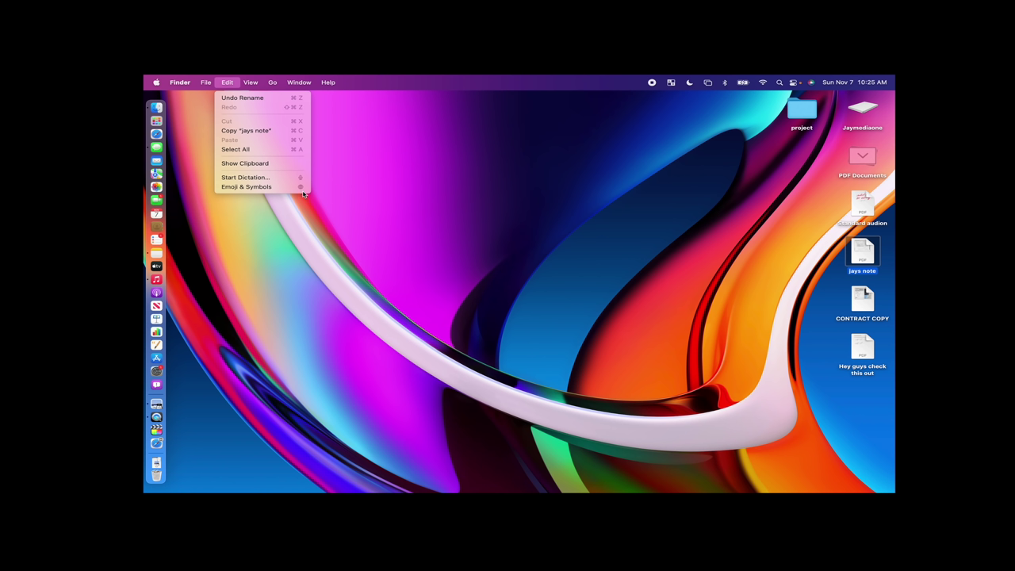
left_click(422, 184)
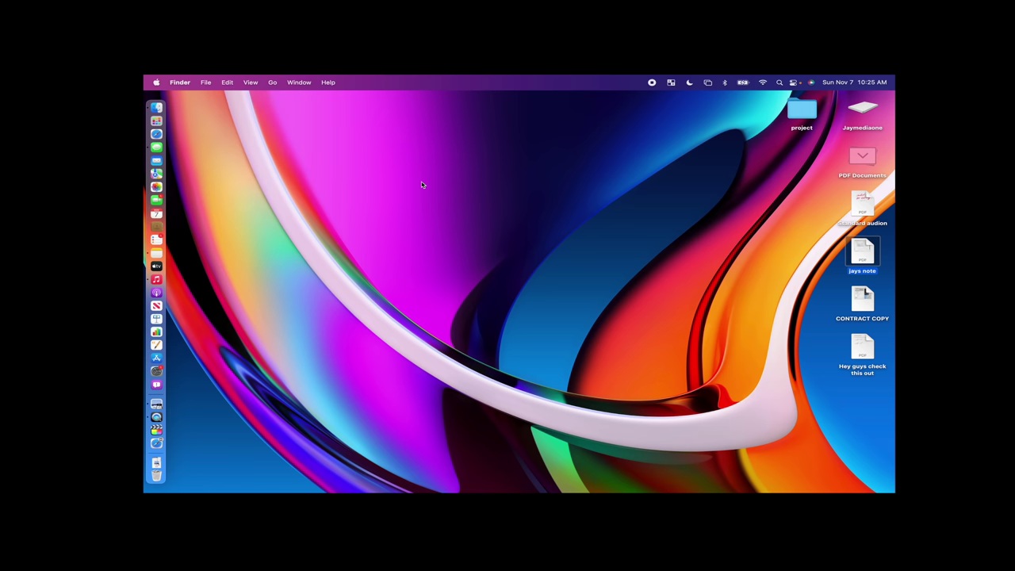
- Show and hide the Spotlight search twice, without searching for anything
key("super+space")
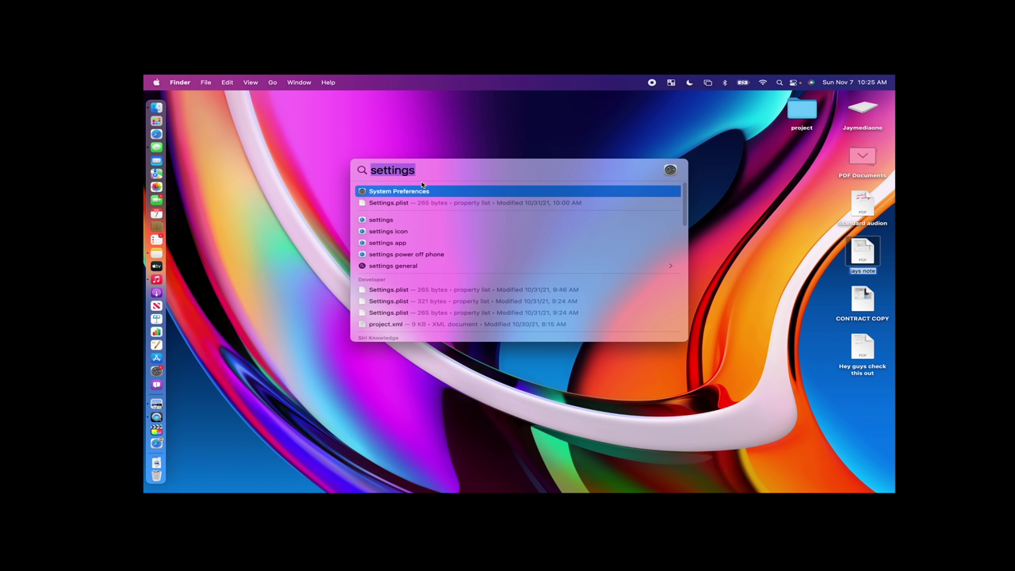
key("super+space")
key("super+space")
key("super+space")
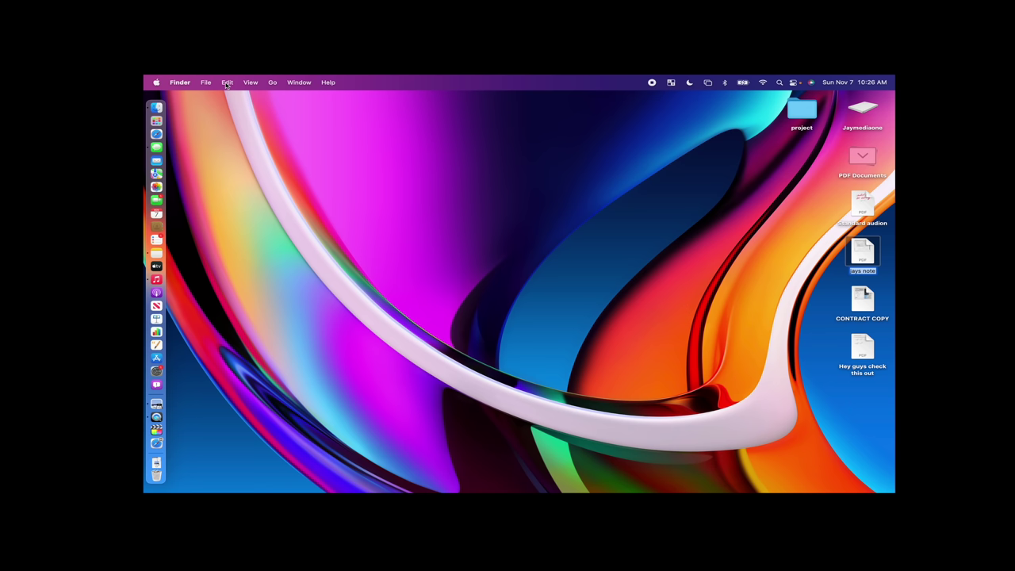
- Open the Applications folder in Finder, reposition its window nearer the desktop's centre, and close it
key("super+shift+a")
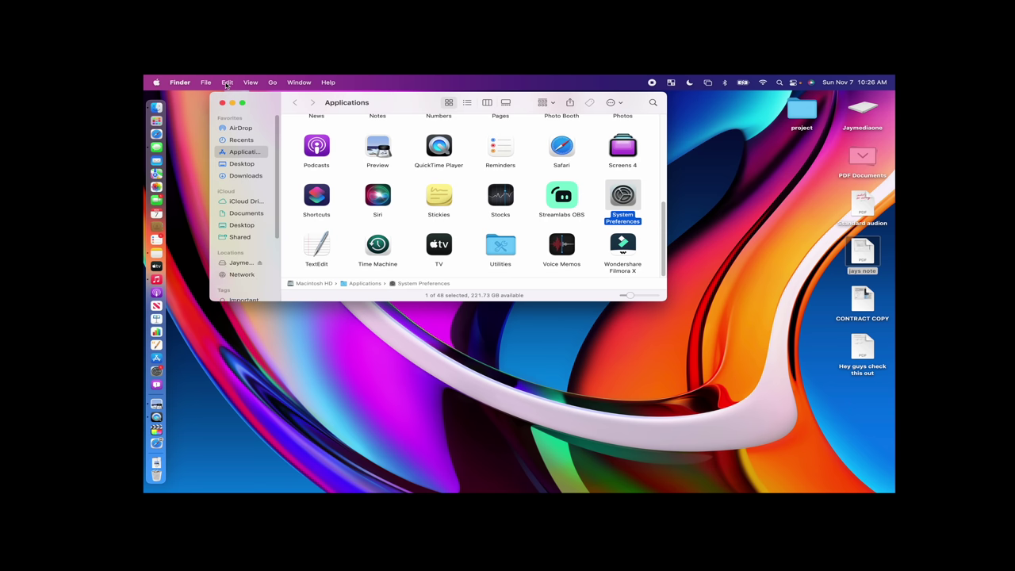
left_click_drag(408, 103, 489, 192)
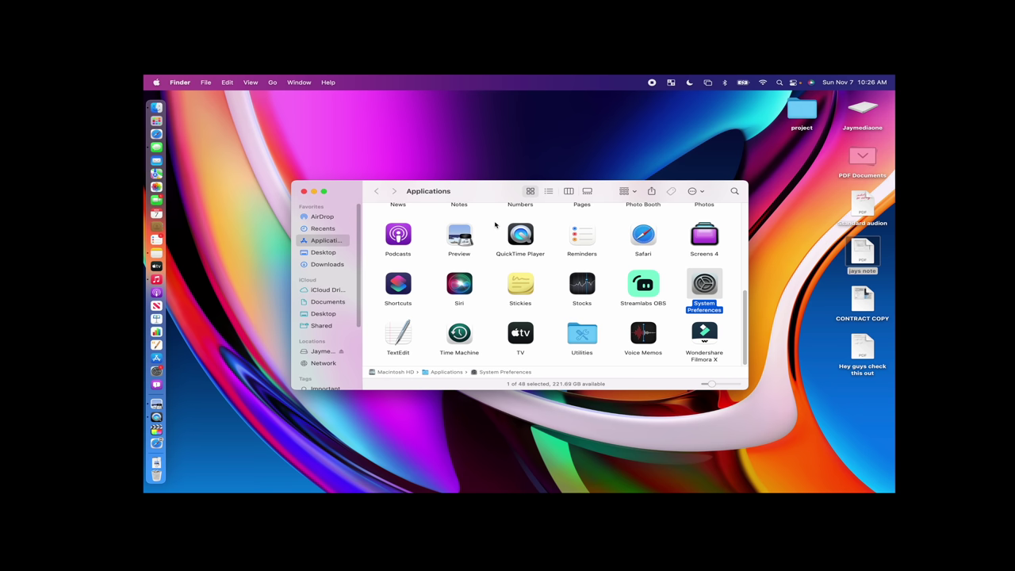
left_click(305, 193)
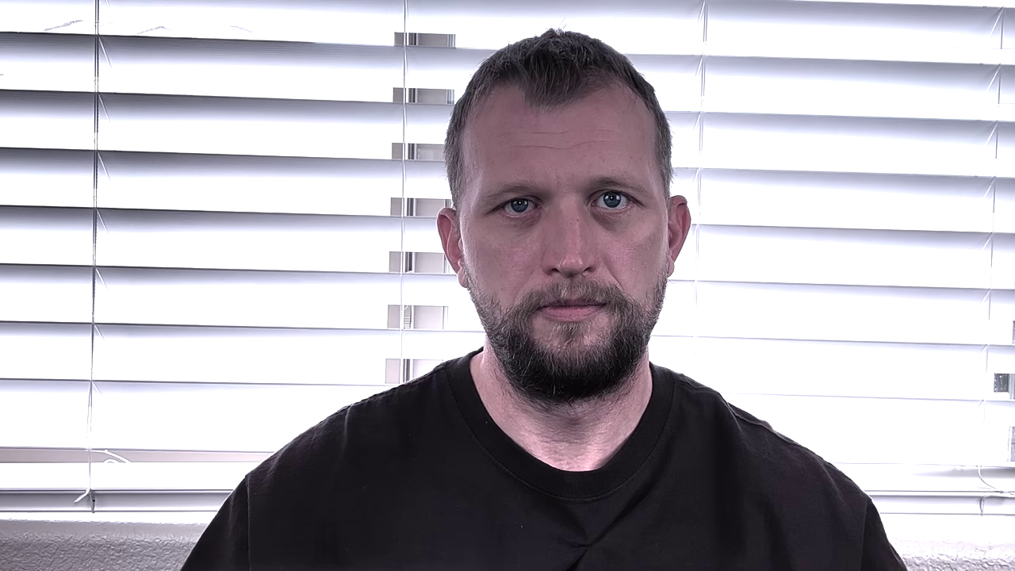